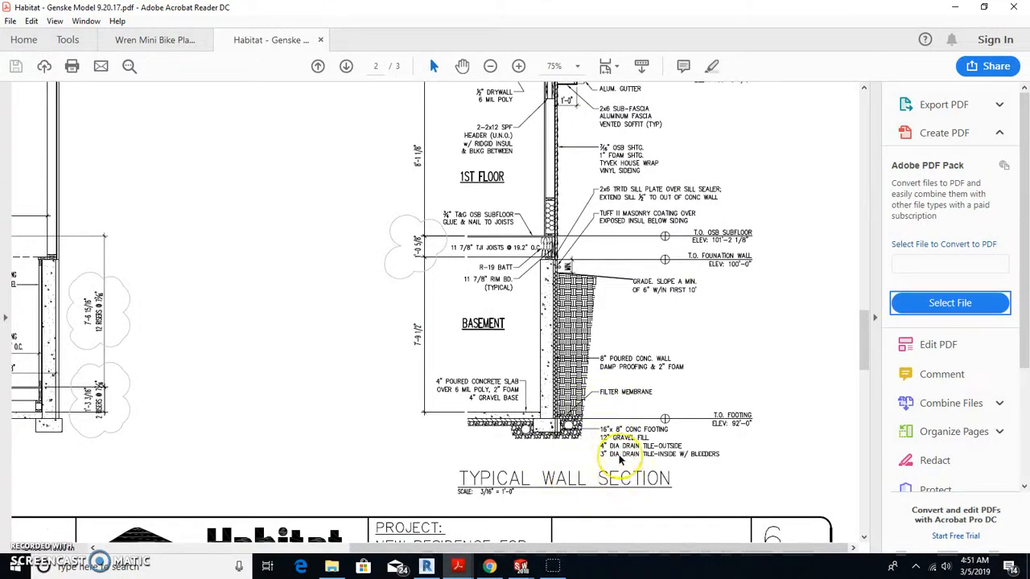
# Examine the basement and footing elevations in the Typical Wall Section drawing of the PDF
pyautogui.keyDown('ctrl'); pyautogui.scroll(1, 620, 460); pyautogui.keyUp('ctrl')
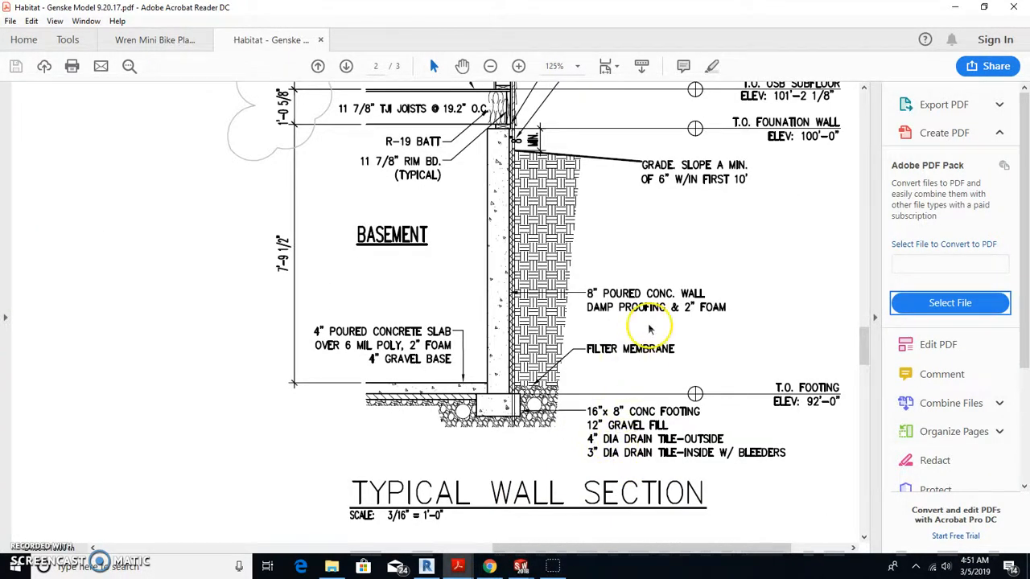
pyautogui.keyDown('ctrl'); pyautogui.scroll(1, 817, 219); pyautogui.keyUp('ctrl')
pyautogui.scroll(1, 816, 219)
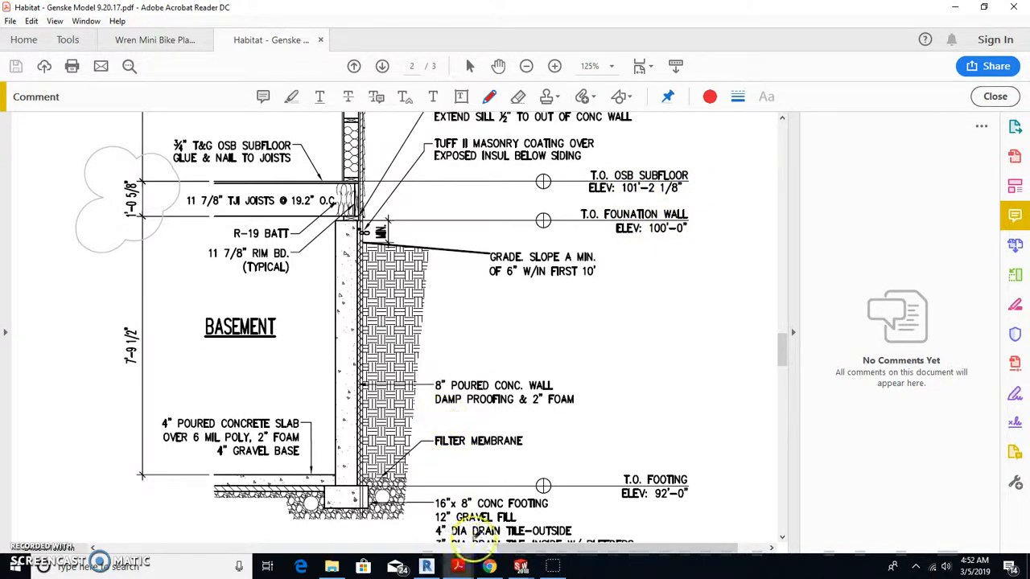
# Switch to Revit and bring up the project's East elevation view
pyautogui.click(427, 567)
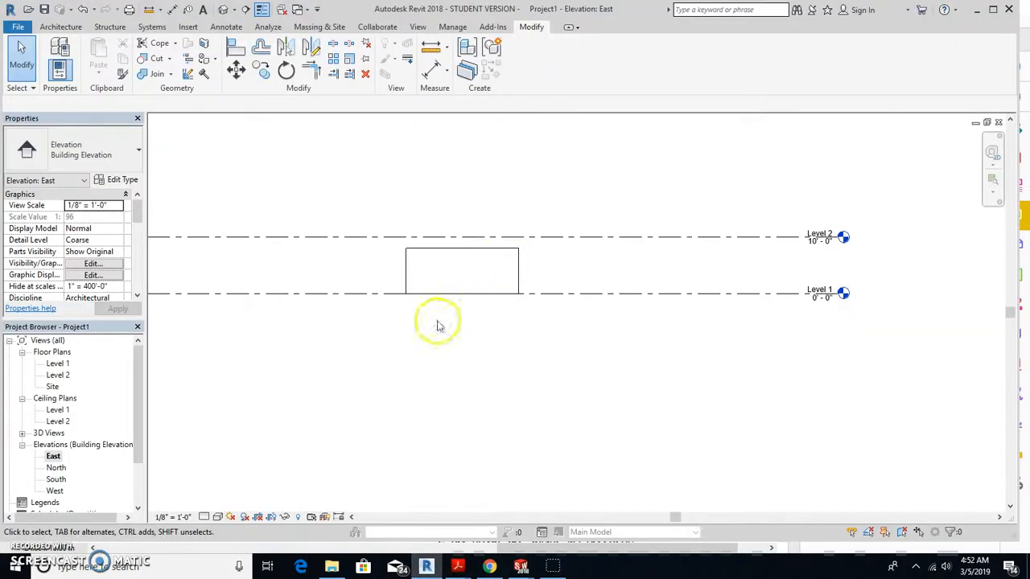
pyautogui.doubleClick(58, 363)
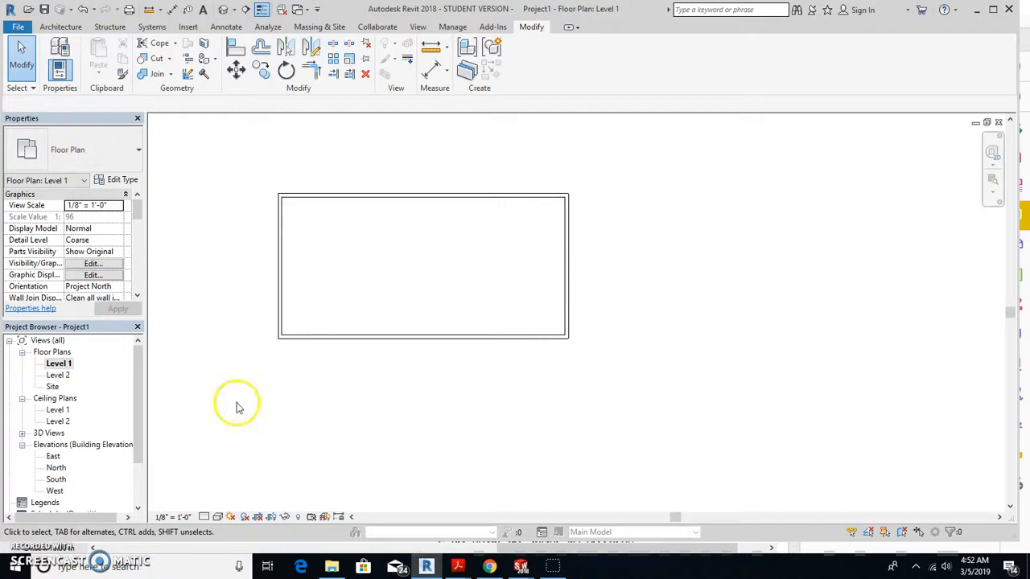
pyautogui.doubleClick(53, 457)
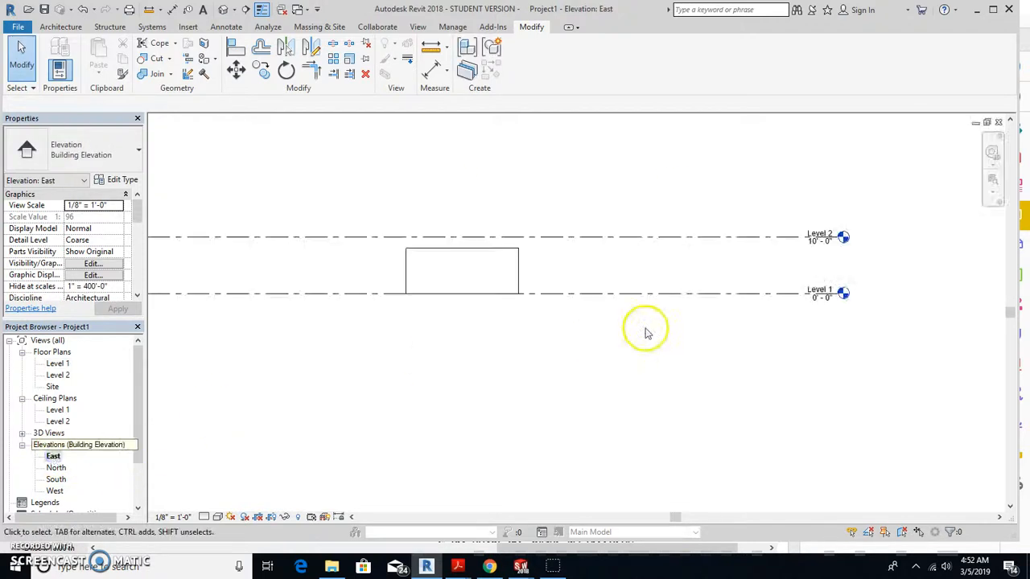
# Create two short levels below Level 1, similar to it, at about -8' 6" and -17' 6"
pyautogui.click(714, 298)
pyautogui.rightClick(715, 298)
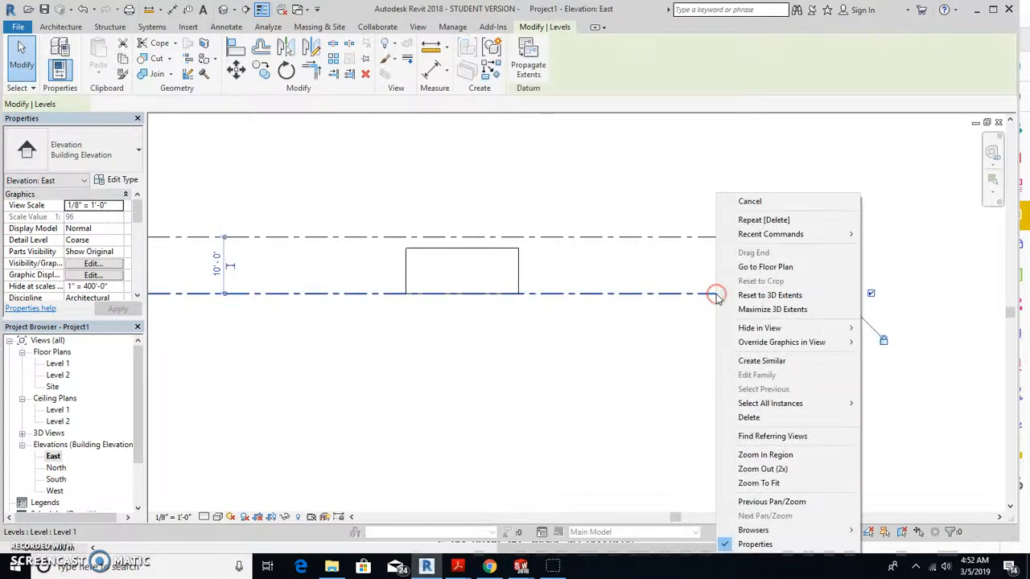
pyautogui.click(761, 360)
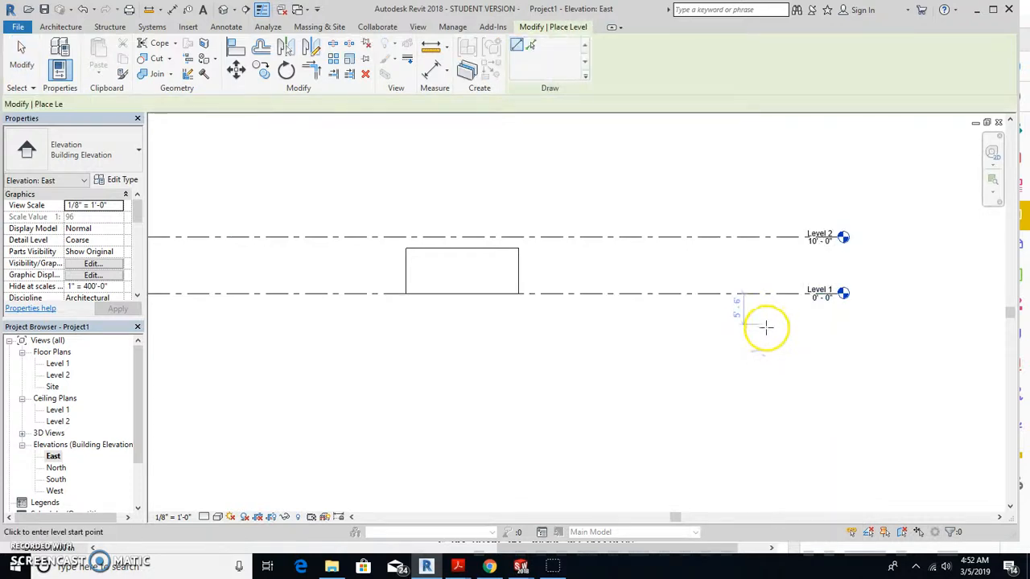
pyautogui.click(761, 341)
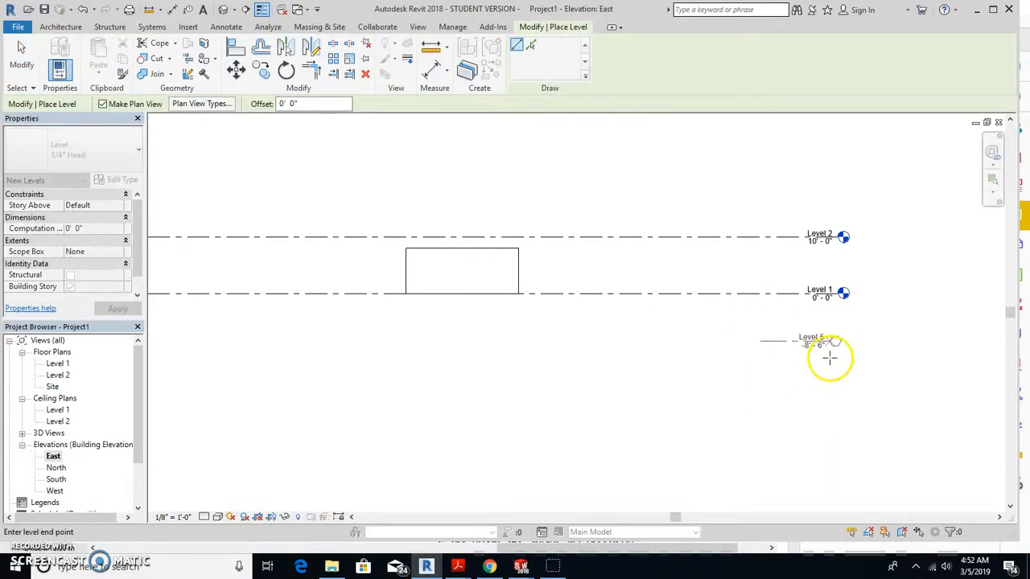
pyautogui.click(805, 391)
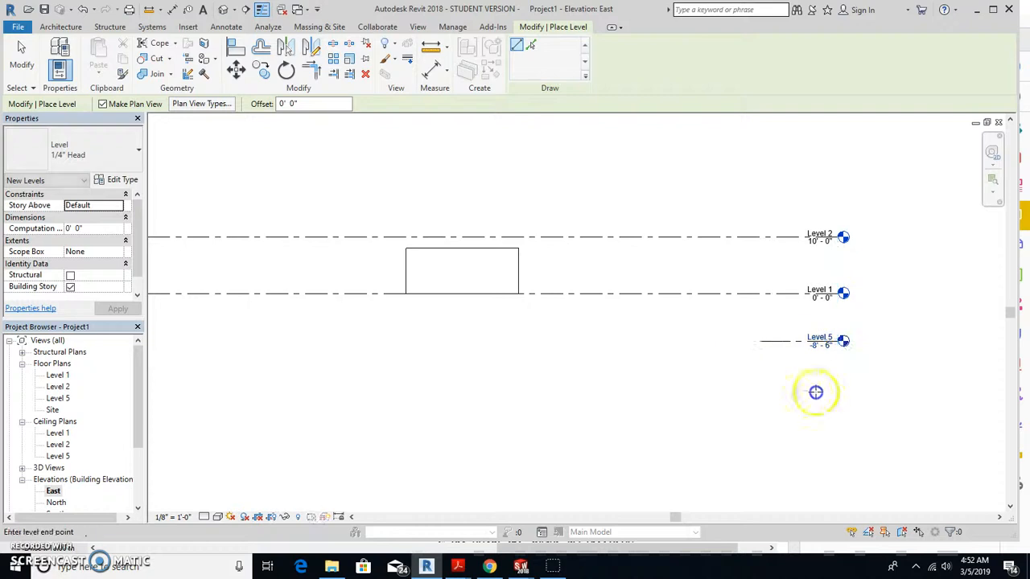
pyautogui.click(860, 386)
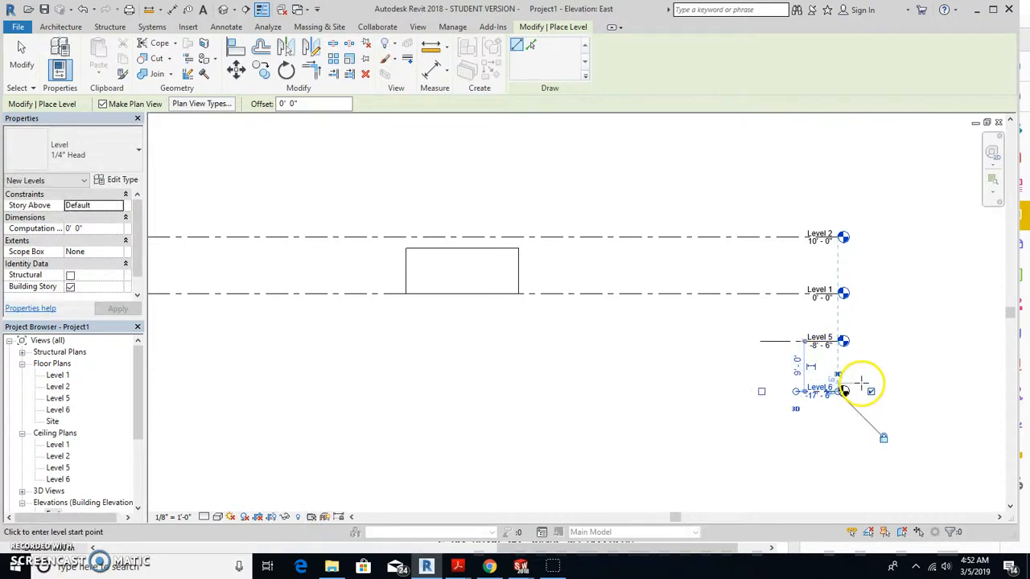
pyautogui.press('Escape')
pyautogui.press('Escape')
# Rename the lowest level to Top of Footing and rename its corresponding views too
pyautogui.scroll(5, 833, 390)
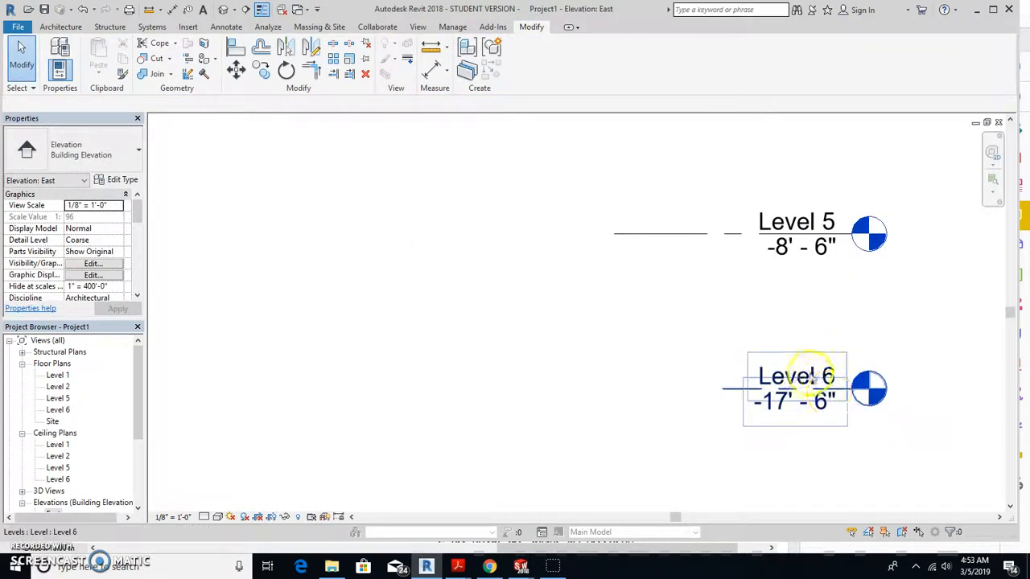
pyautogui.click(777, 372)
pyautogui.click(778, 373)
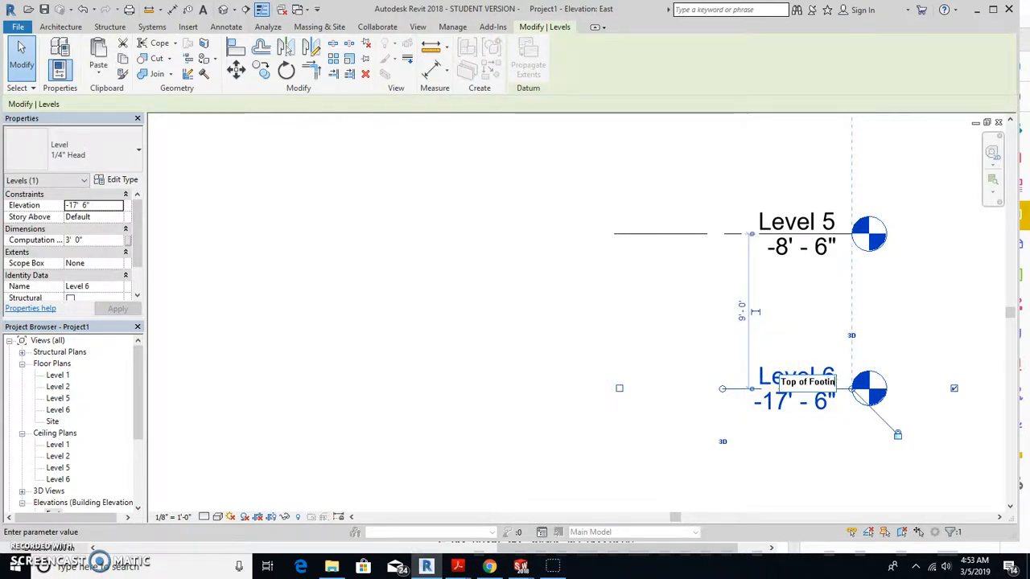
pyautogui.click(925, 304)
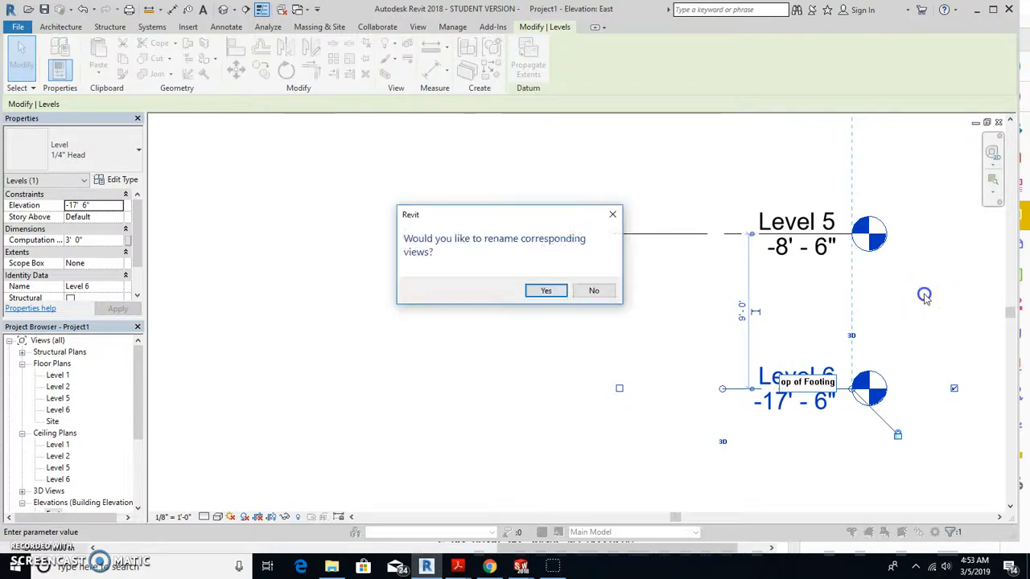
pyautogui.click(535, 294)
# Rename the level directly below Level 1 to Top of Foundation Wall, including its corresponding views
pyautogui.click(770, 220)
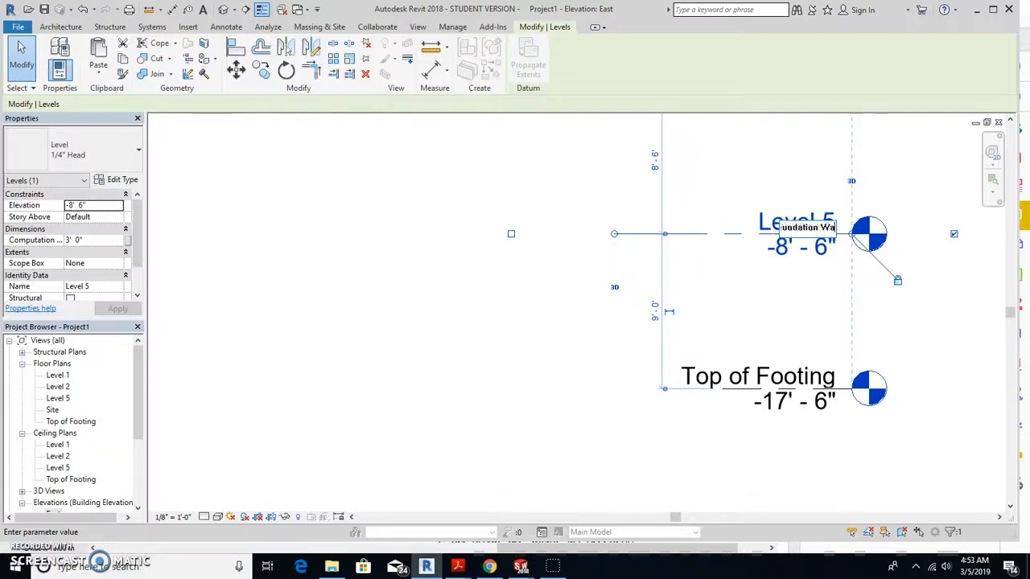
pyautogui.click(954, 357)
pyautogui.click(546, 291)
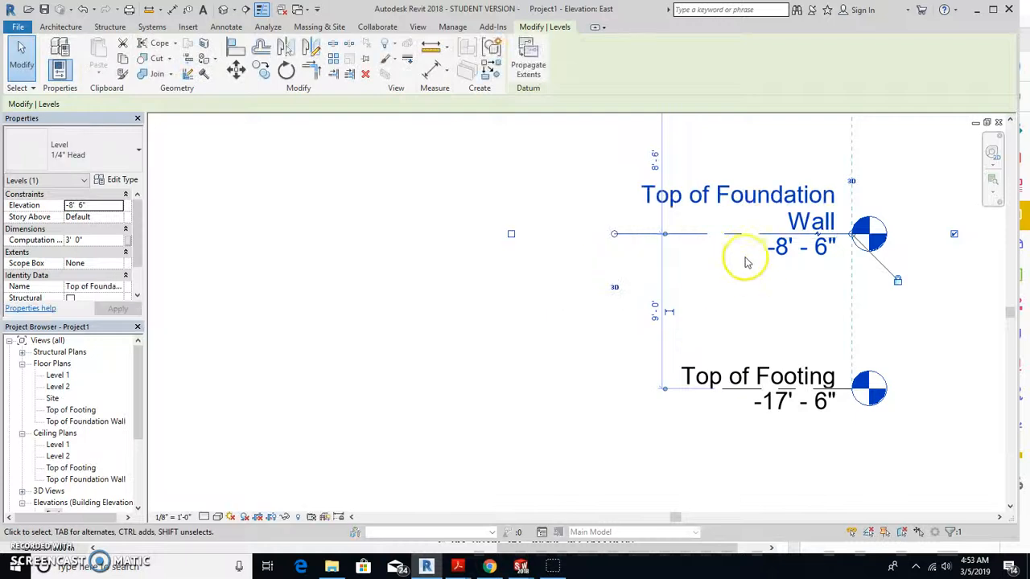
# Open the distance between Level 1 and Top of Foundation Wall for editing, and circle the OSB subfloor elevation in the wall section PDF in red
pyautogui.scroll(-2, 724, 227)
pyautogui.moveTo(724, 228); pyautogui.dragTo(675, 332, button='middle')
pyautogui.scroll(-3, 659, 271)
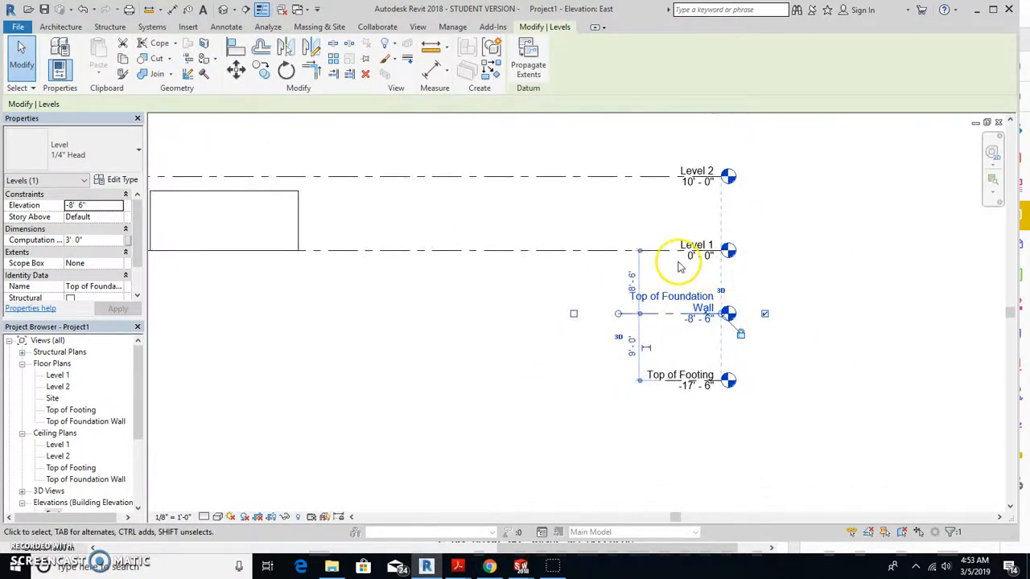
pyautogui.scroll(2, 651, 288)
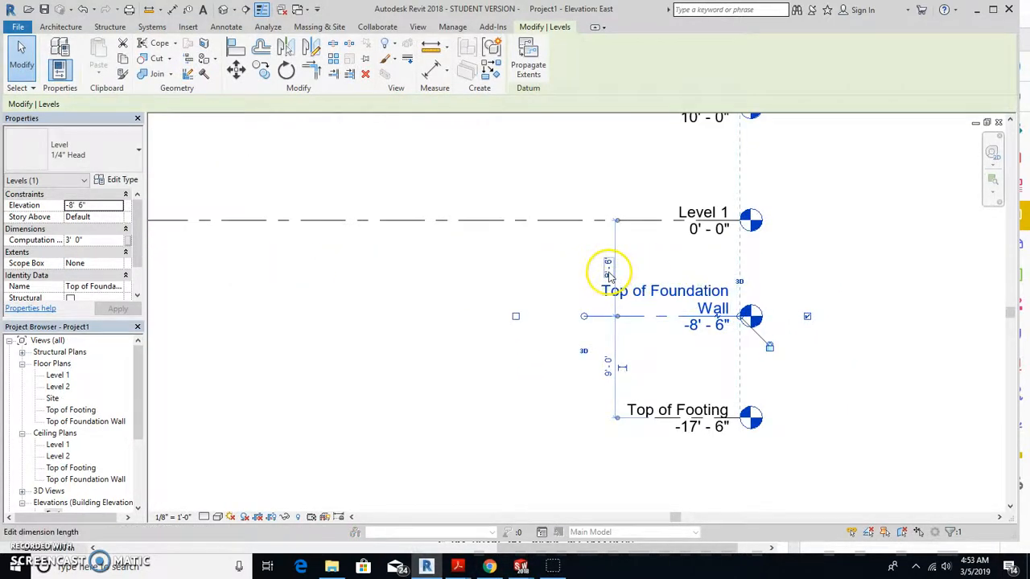
pyautogui.click(609, 271)
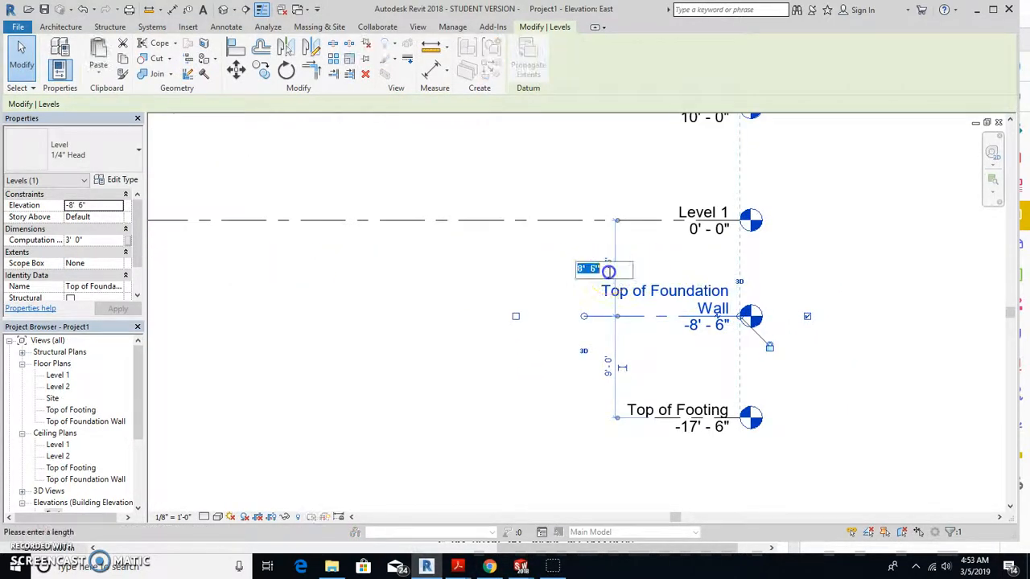
pyautogui.click(457, 567)
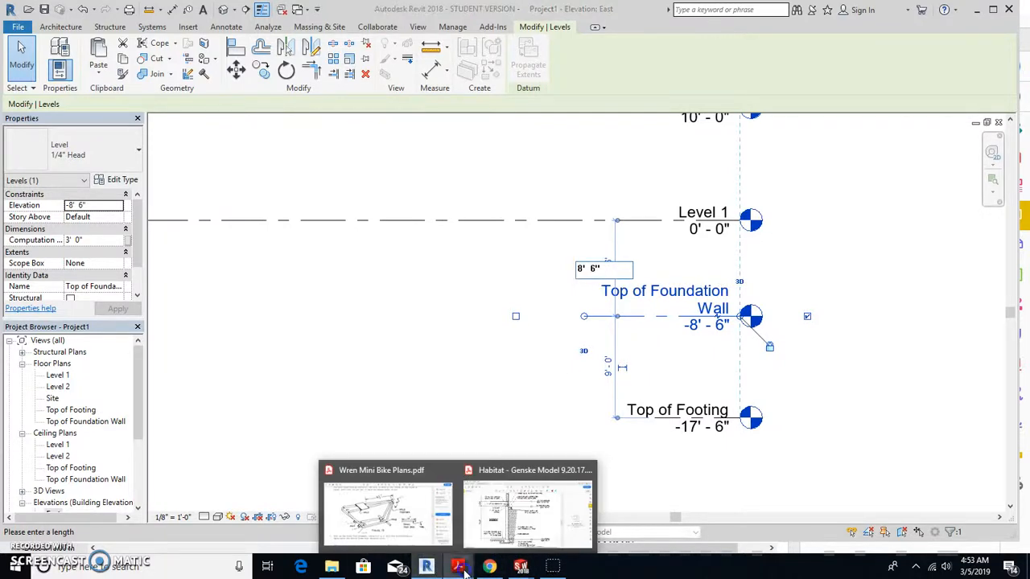
pyautogui.click(495, 531)
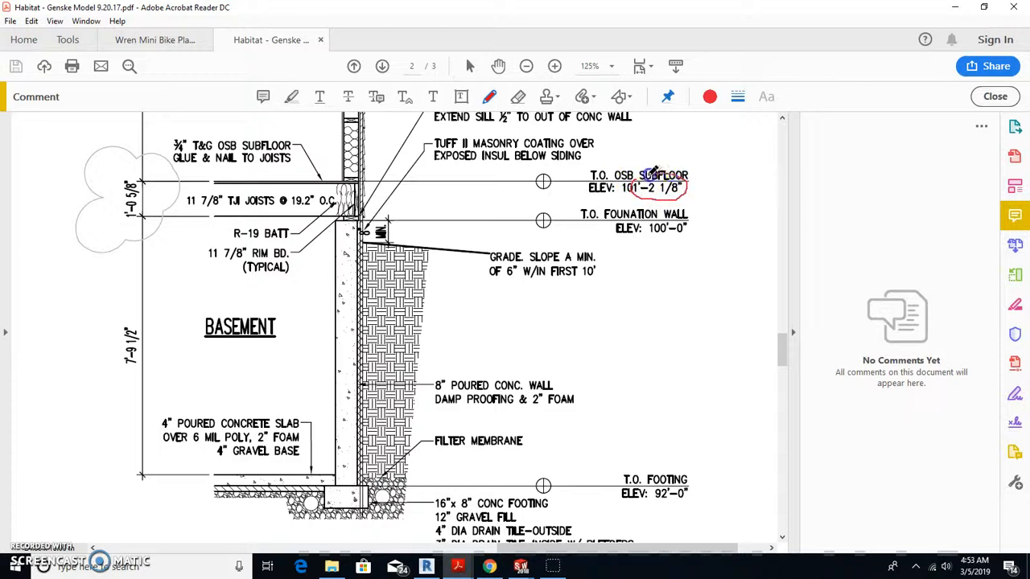
pyautogui.moveTo(653, 171); pyautogui.dragTo(646, 177)
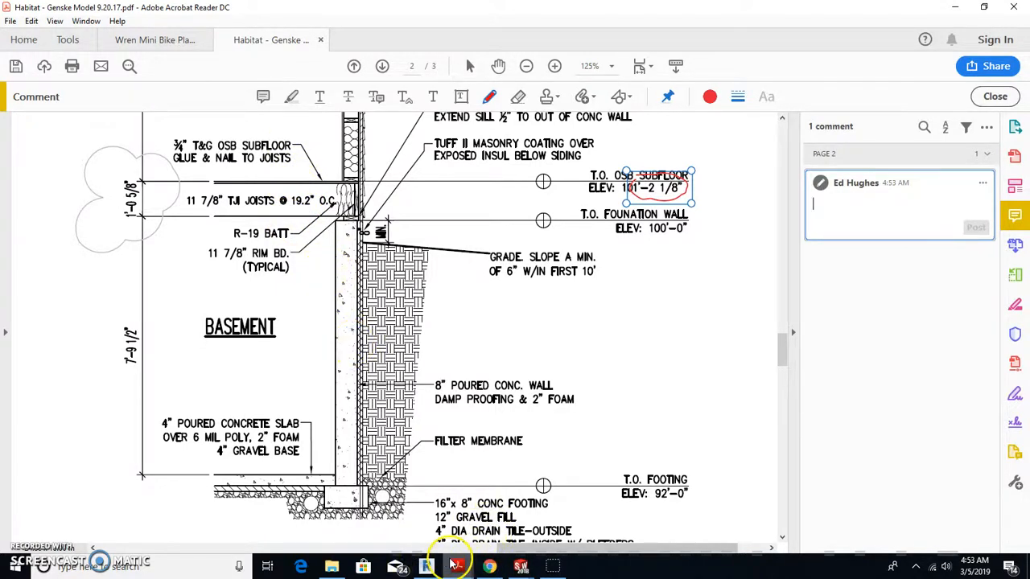
# Return to Revit and set the Top of Foundation Wall level's elevation to -1' 2 1/8"
pyautogui.click(428, 567)
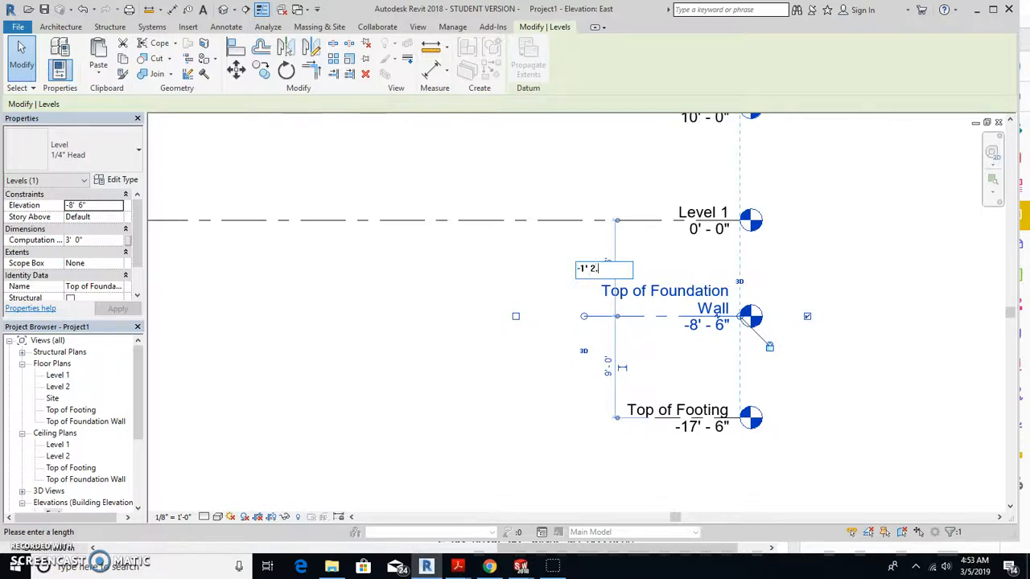
pyautogui.press('Return')
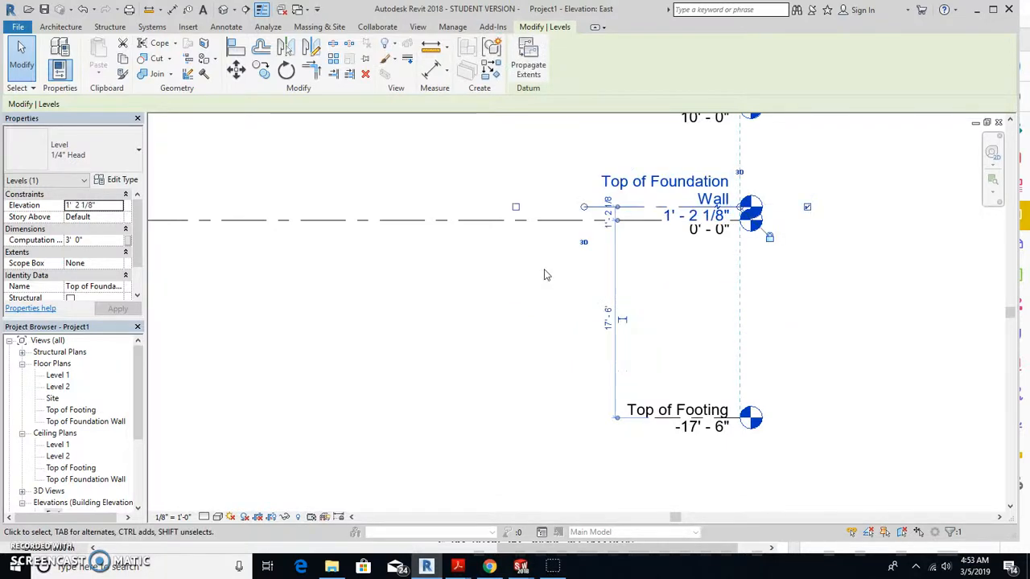
pyautogui.click(690, 225)
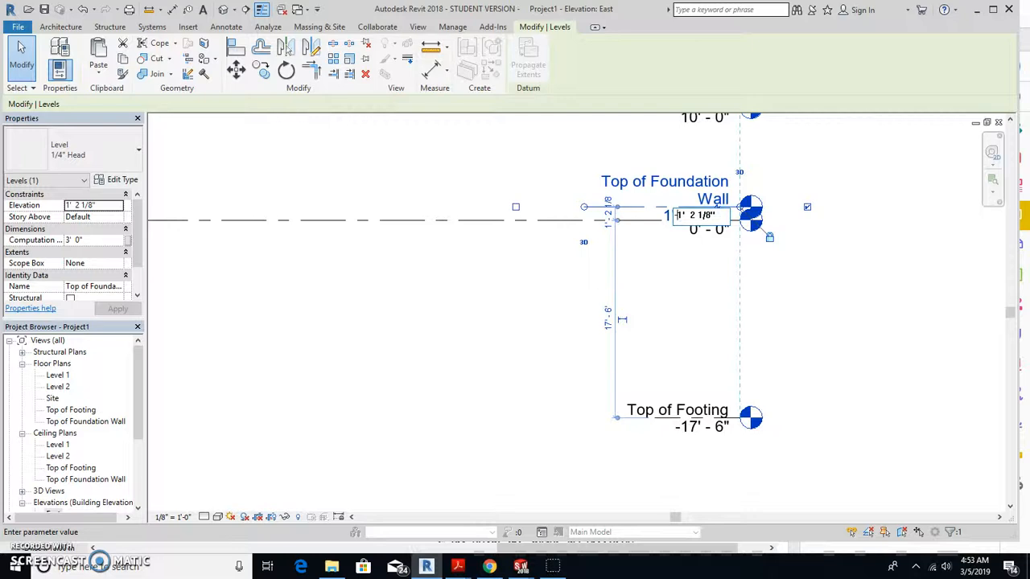
pyautogui.press('Return')
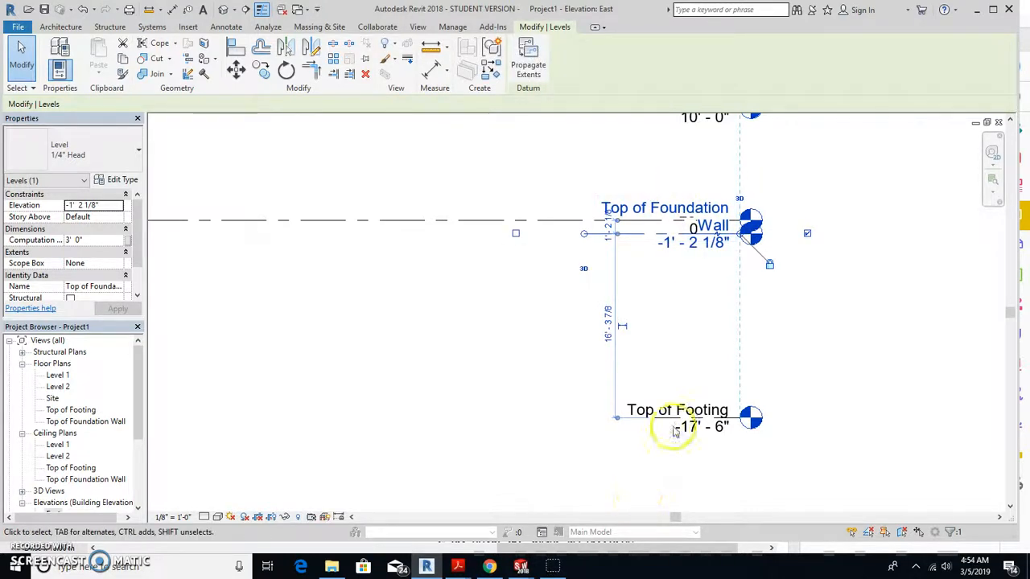
# Add an elbow to the Top of Foundation Wall level and move its head and label down clear of Level 1's label
pyautogui.scroll(3, 676, 395)
pyautogui.scroll(-2, 653, 298)
pyautogui.moveTo(673, 291); pyautogui.dragTo(659, 332, button='middle')
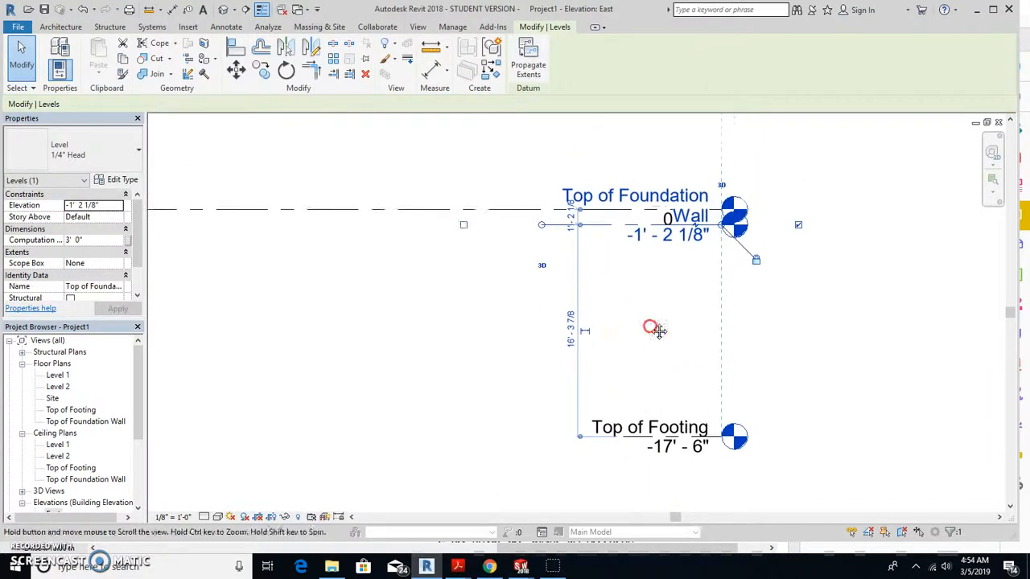
pyautogui.click(781, 322)
pyautogui.click(604, 193)
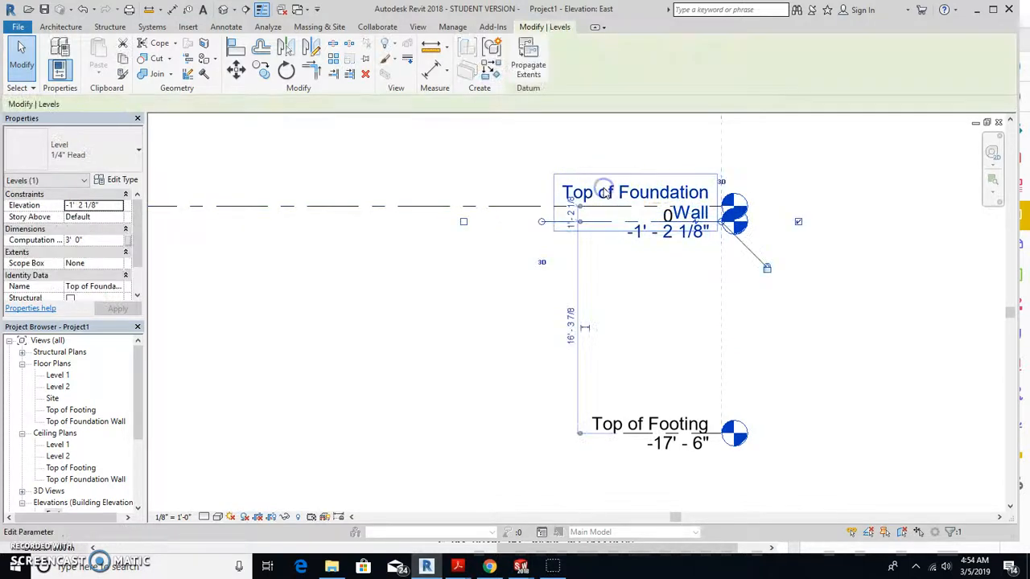
pyautogui.click(694, 225)
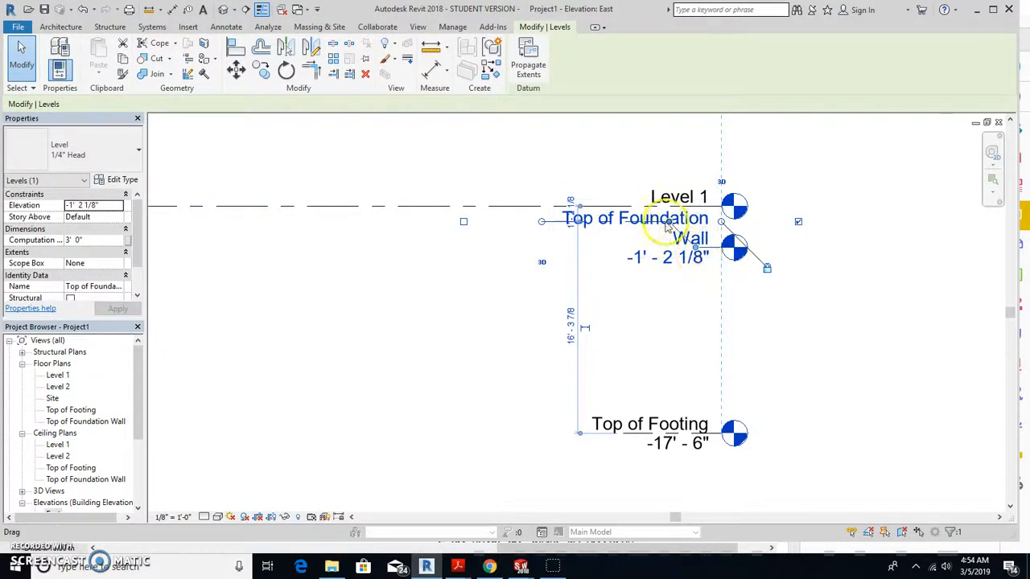
pyautogui.click(615, 219)
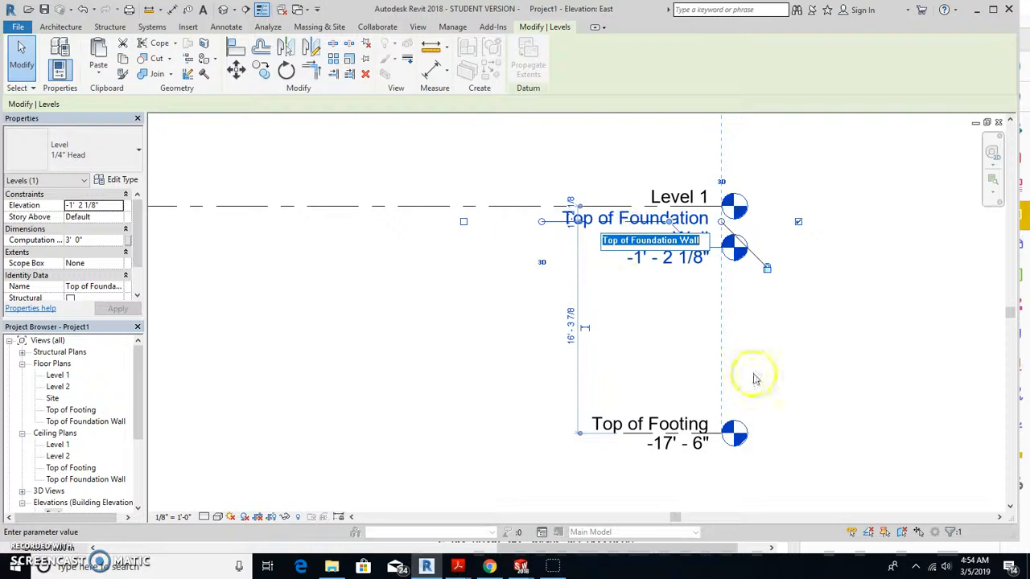
pyautogui.click(627, 291)
pyautogui.moveTo(731, 252); pyautogui.dragTo(744, 287)
pyautogui.click(812, 340)
pyautogui.click(755, 339)
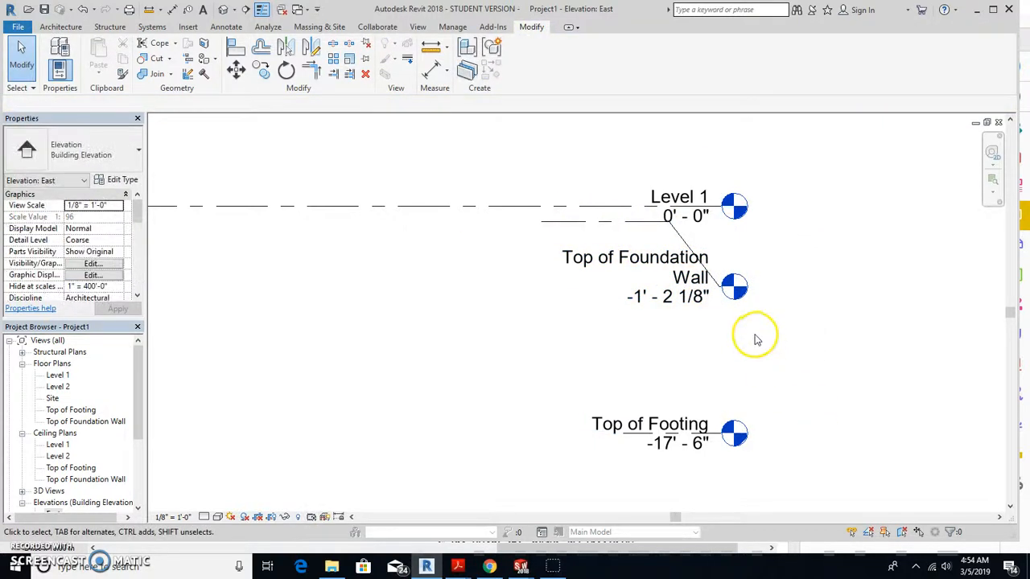
# Stretch the free end of the Top of Foundation Wall level line across to the far side of the building
pyautogui.scroll(-2, 755, 341)
pyautogui.click(644, 272)
pyautogui.moveTo(634, 273); pyautogui.dragTo(590, 415)
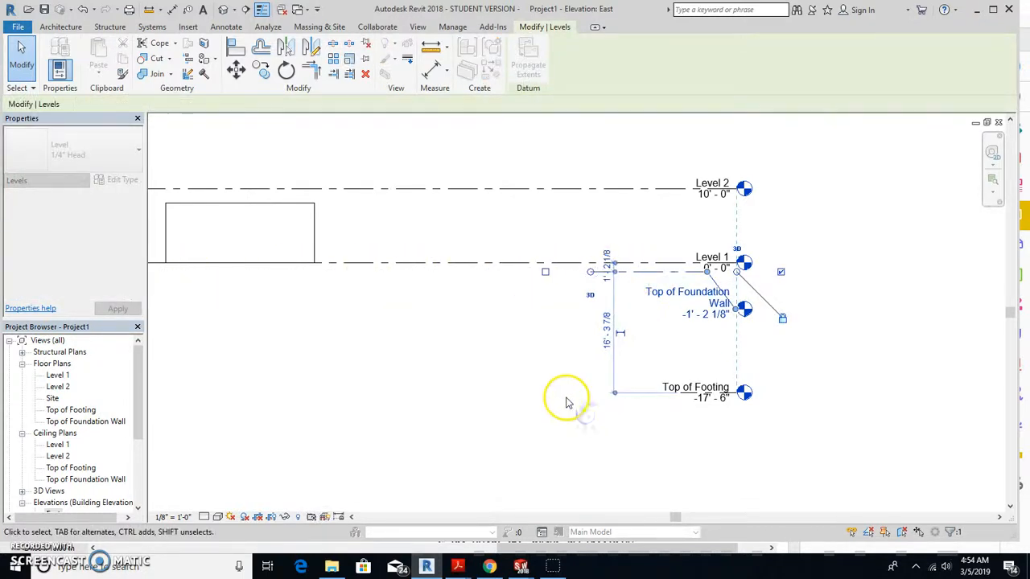
pyautogui.click(345, 328)
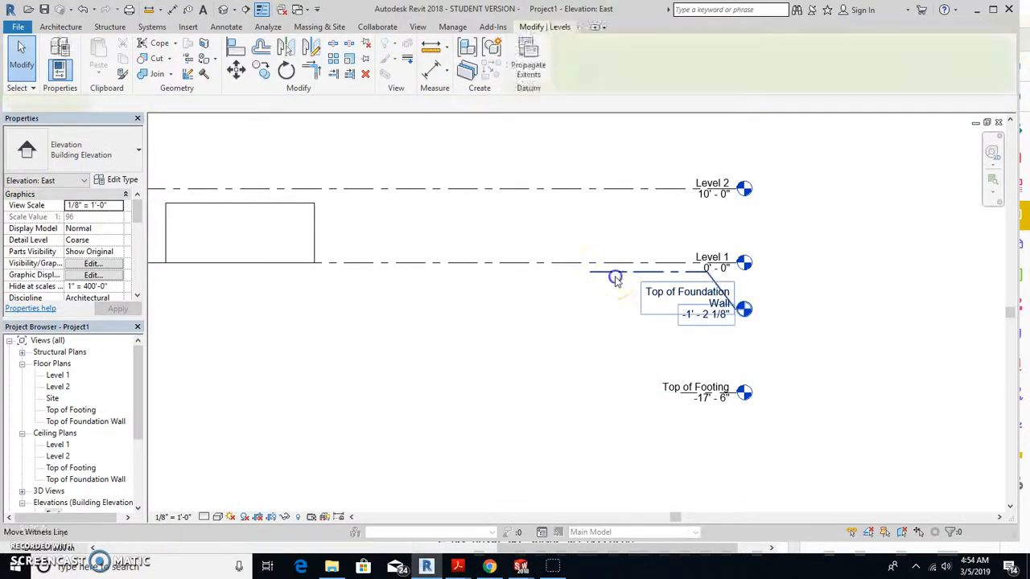
pyautogui.moveTo(596, 277); pyautogui.dragTo(167, 276)
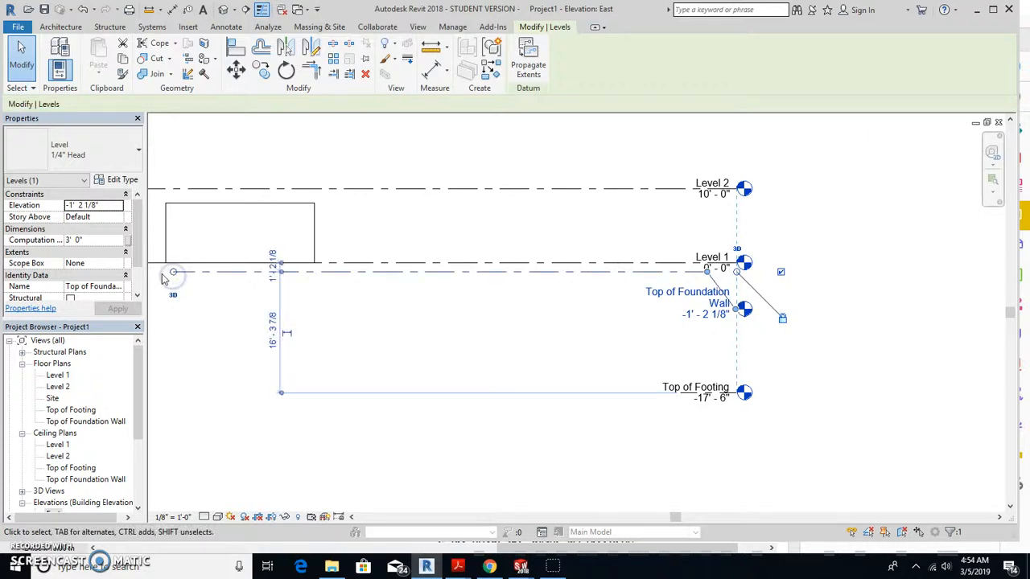
pyautogui.click(524, 476)
# Set the Top of Footing level's elevation to -9' 2 1/8"
pyautogui.scroll(-2, 756, 412)
pyautogui.scroll(4, 755, 411)
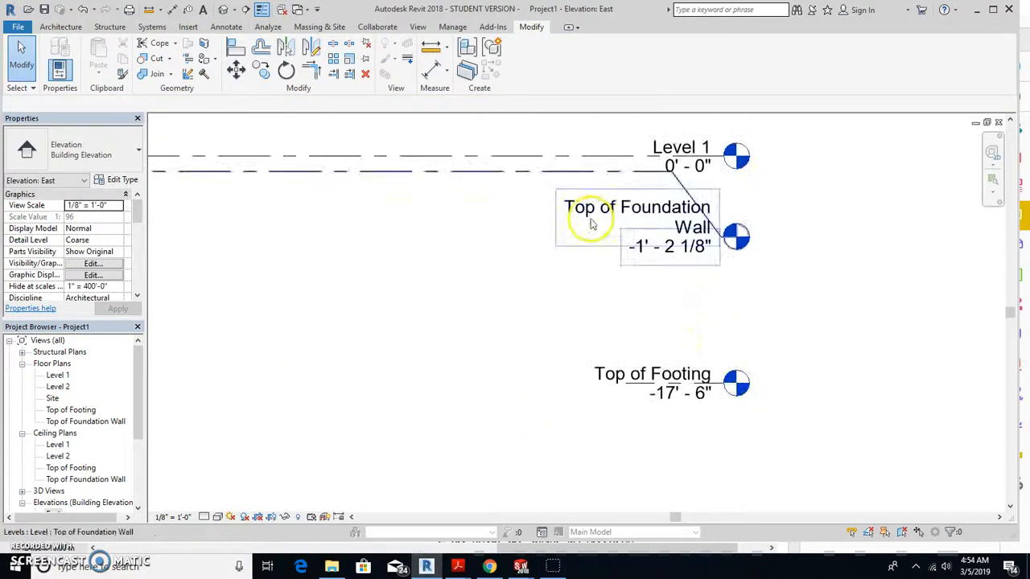
pyautogui.click(672, 402)
pyautogui.click(673, 400)
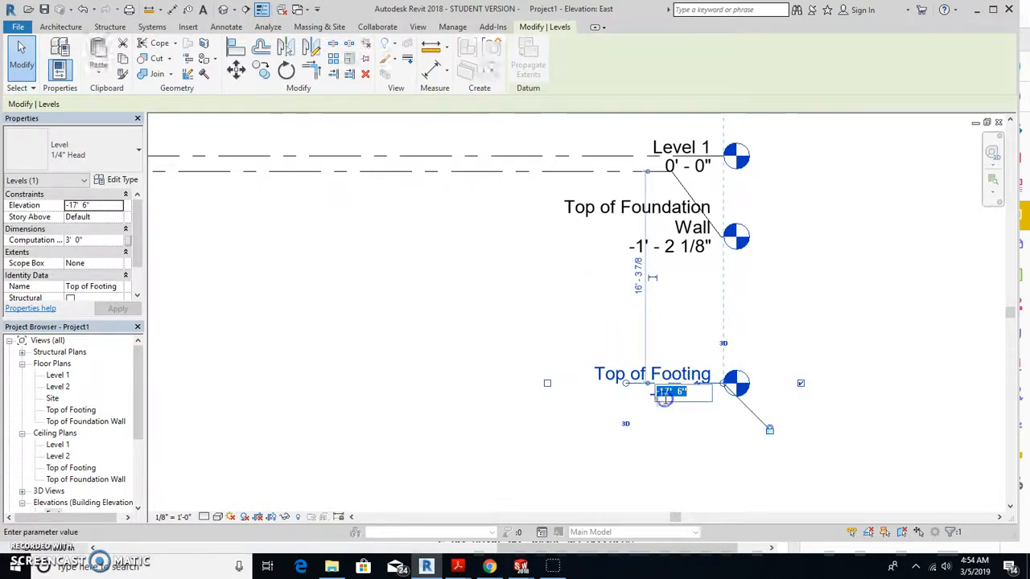
pyautogui.write('- 2 1/8')
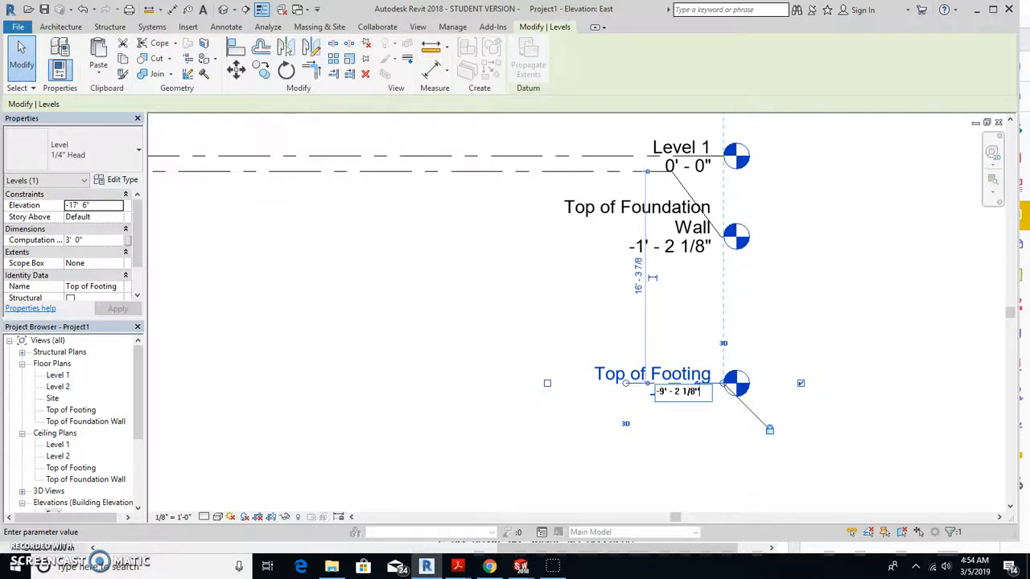
pyautogui.press('Return')
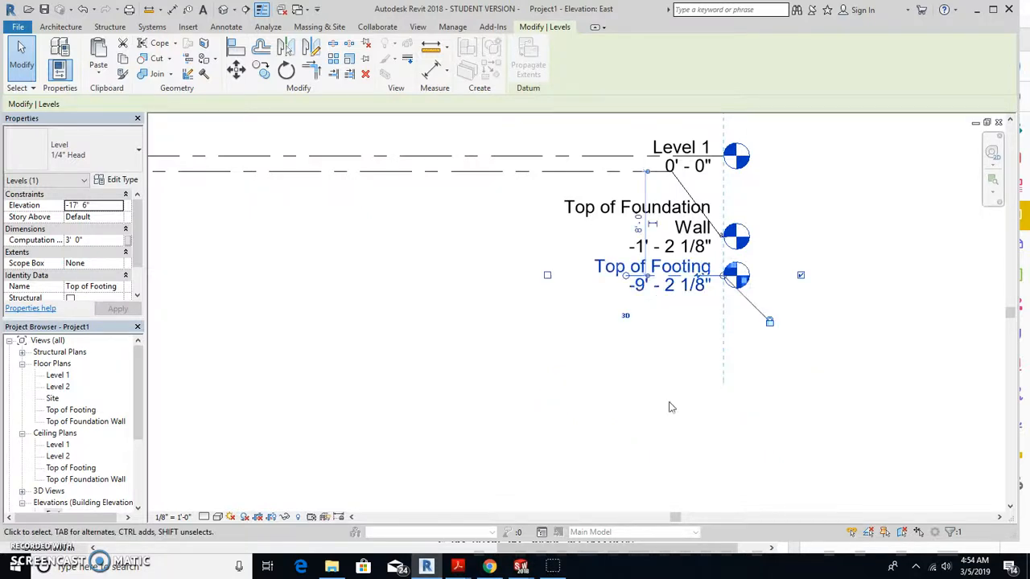
pyautogui.click(672, 408)
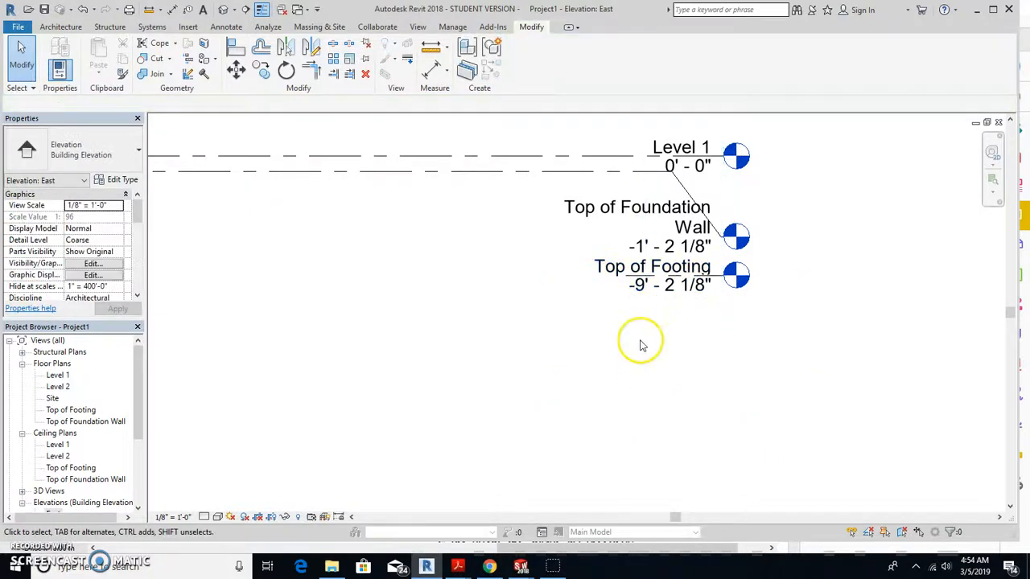
# Stretch the Top of Footing level line across to the far side of the building and offset its head and label downward with an elbow
pyautogui.click(624, 278)
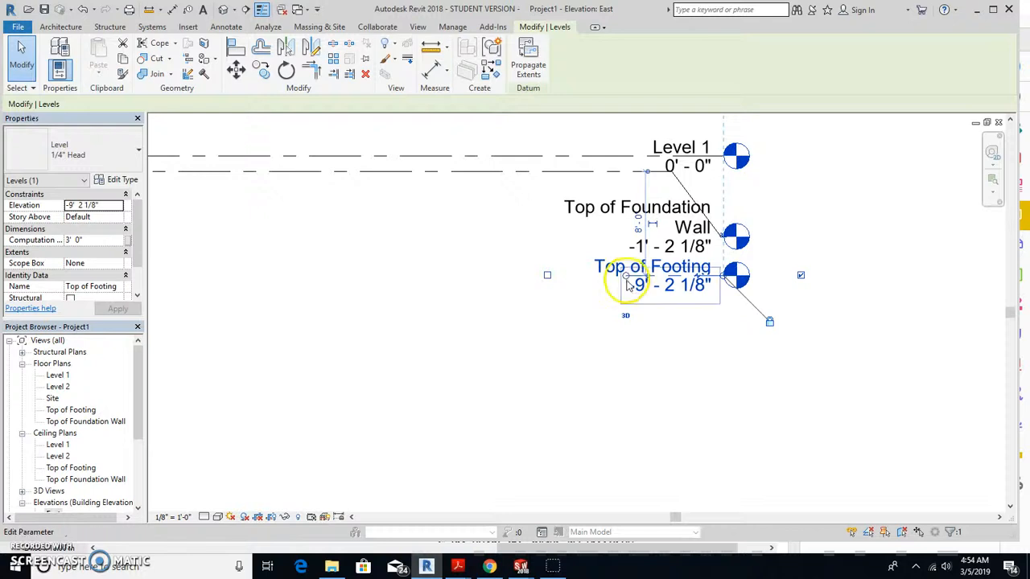
pyautogui.click(624, 282)
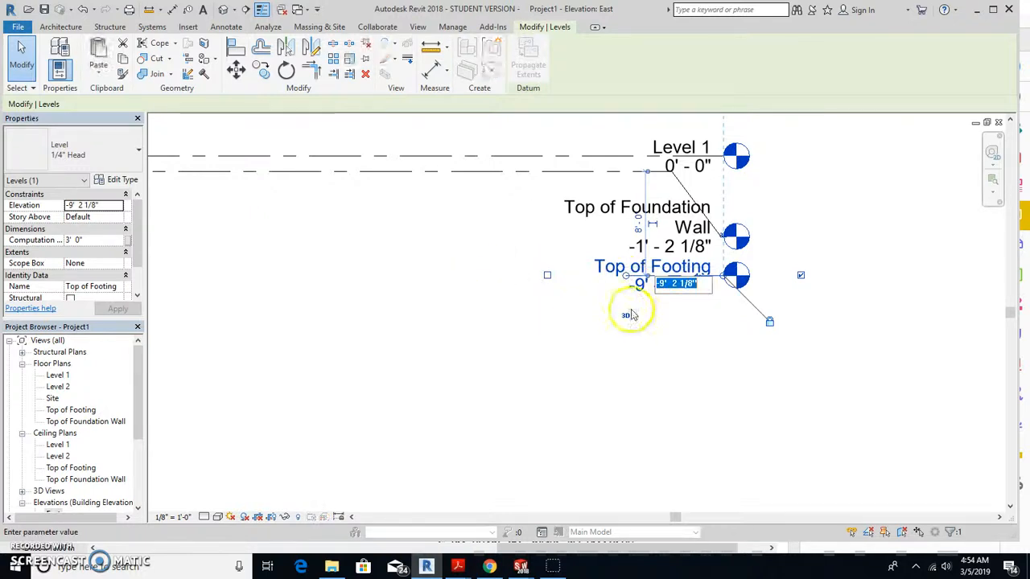
pyautogui.click(619, 279)
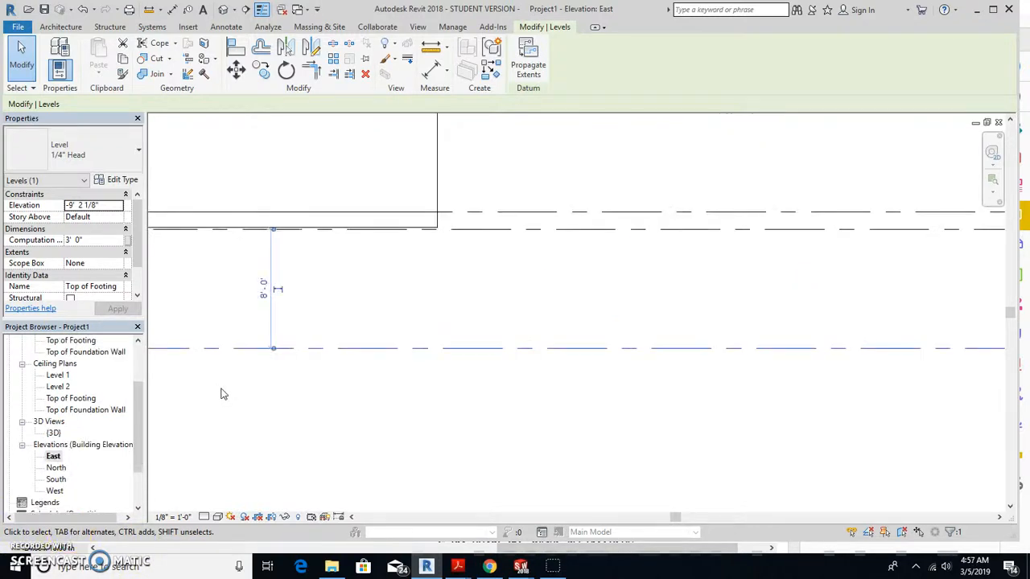
pyautogui.scroll(-2, 517, 395)
pyautogui.moveTo(517, 395); pyautogui.dragTo(602, 375, button='middle')
pyautogui.click(593, 399)
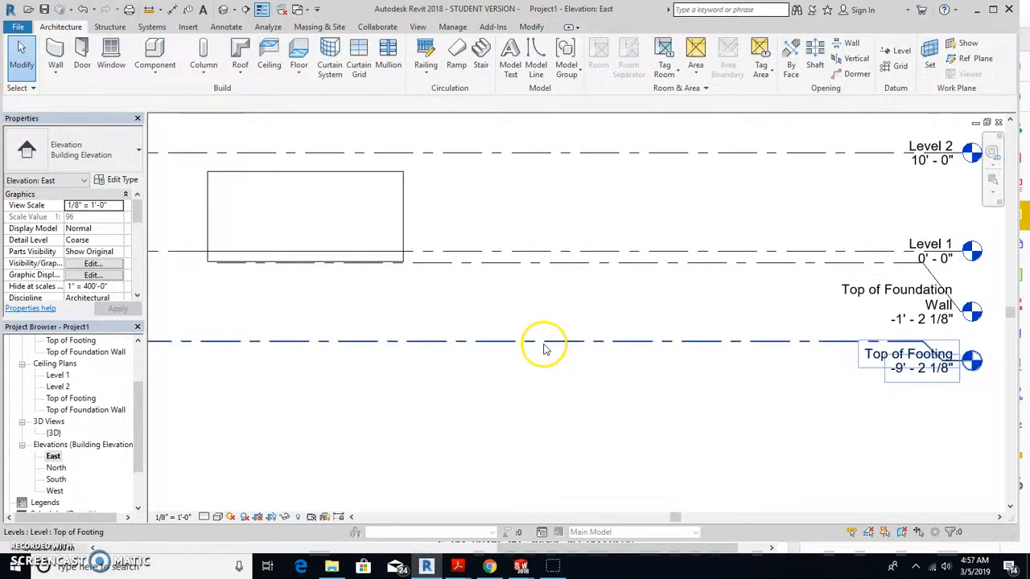
# Examine the gap between the building's bottom edge and the Top of Foundation Wall level line
pyautogui.click(547, 343)
pyautogui.scroll(2, 259, 311)
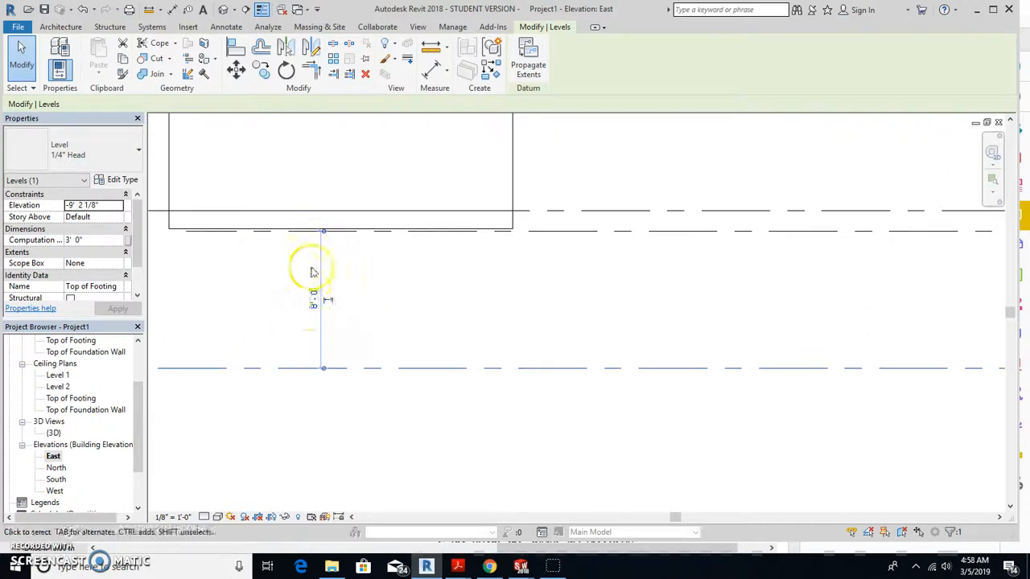
pyautogui.moveTo(405, 254); pyautogui.dragTo(397, 291, button='middle')
pyautogui.scroll(3, 472, 276)
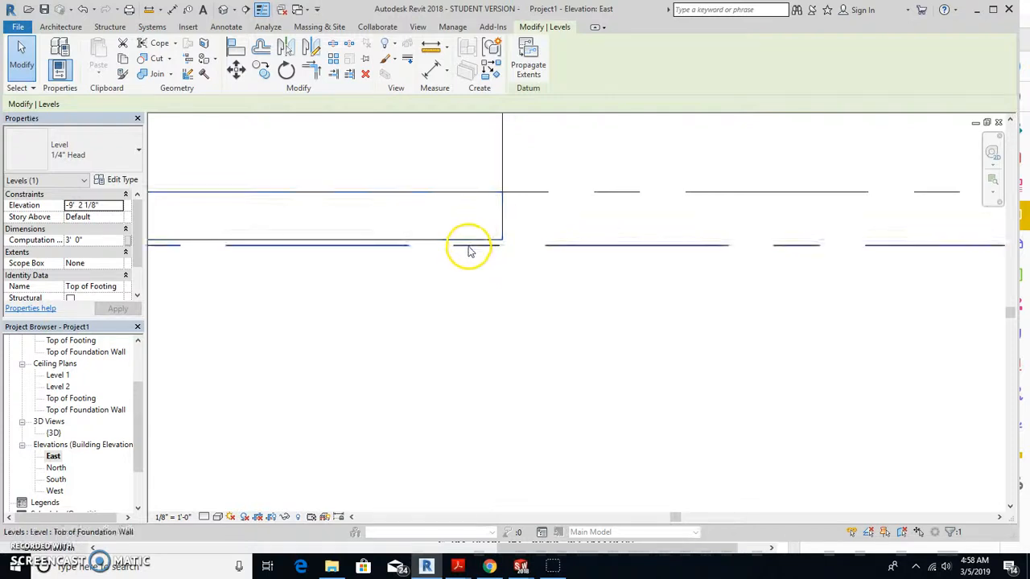
pyautogui.scroll(-2, 469, 292)
pyautogui.scroll(3, 471, 282)
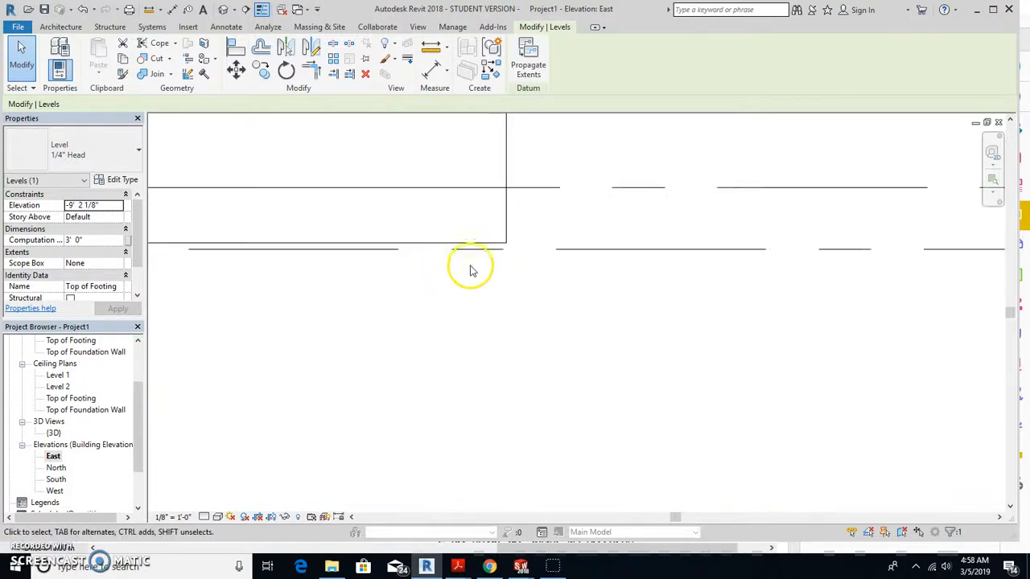
pyautogui.scroll(-1, 429, 286)
pyautogui.scroll(-2, 429, 288)
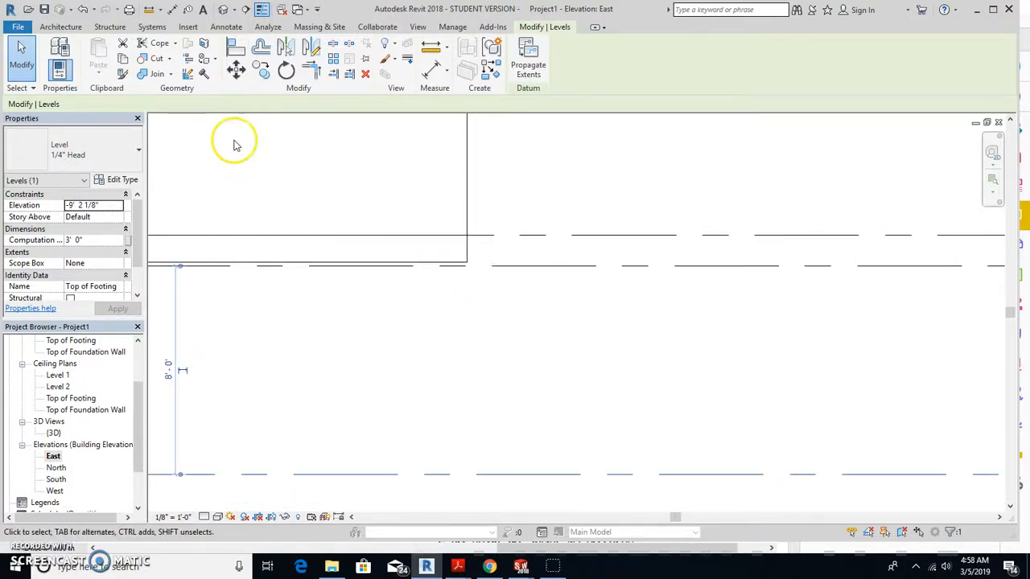
# Place an aligned dimension between the building's bottom edge and the Top of Foundation Wall level, just outside the building's corner
pyautogui.click(227, 26)
pyautogui.click(52, 56)
pyautogui.click(429, 265)
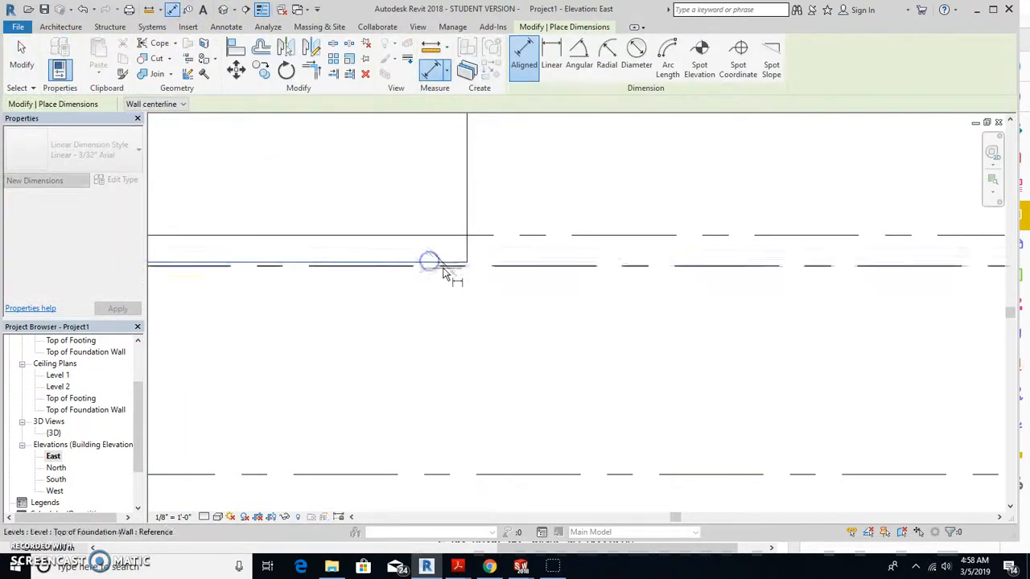
pyautogui.click(444, 268)
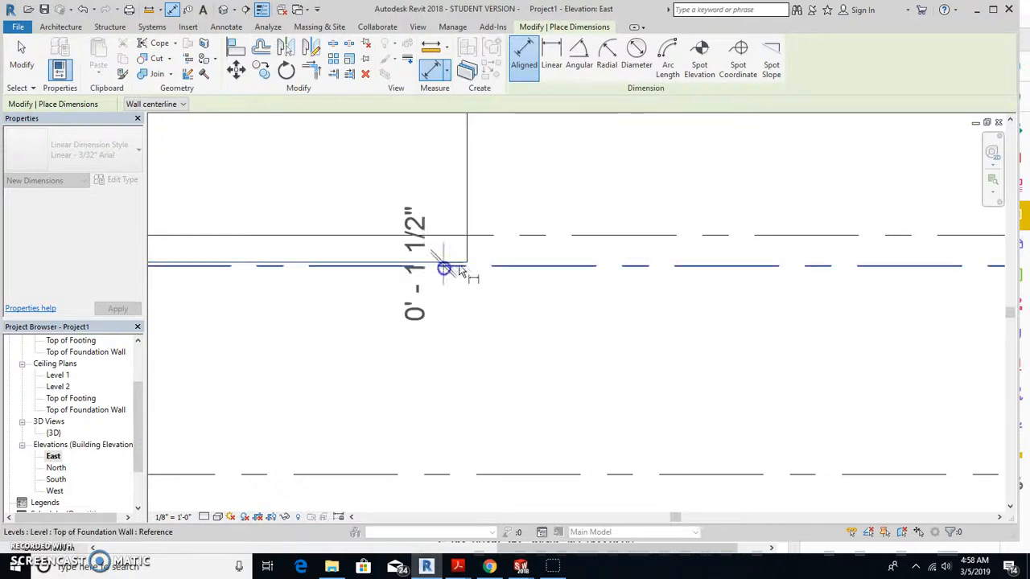
pyautogui.click(546, 182)
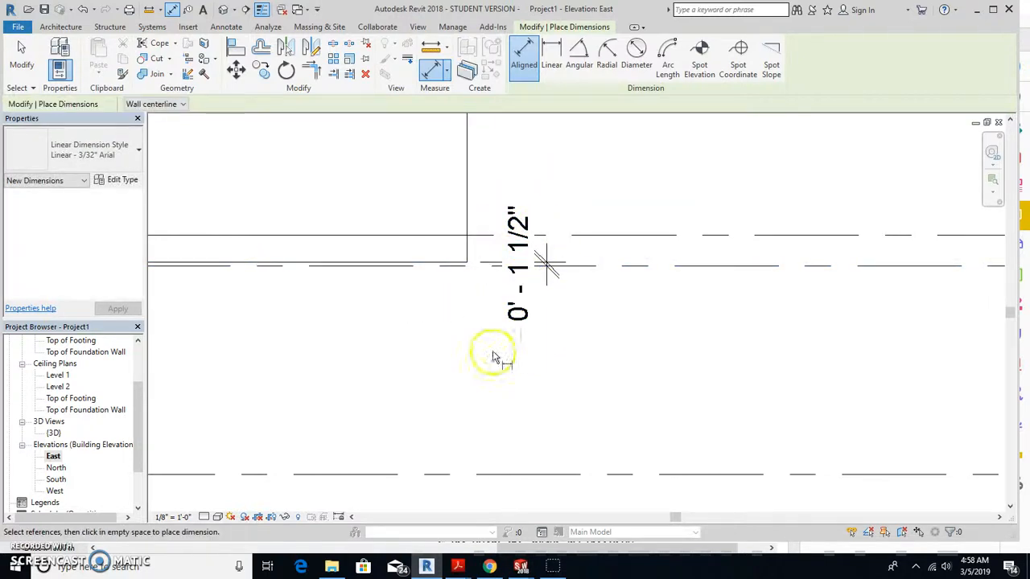
pyautogui.press('Escape')
pyautogui.press('Escape')
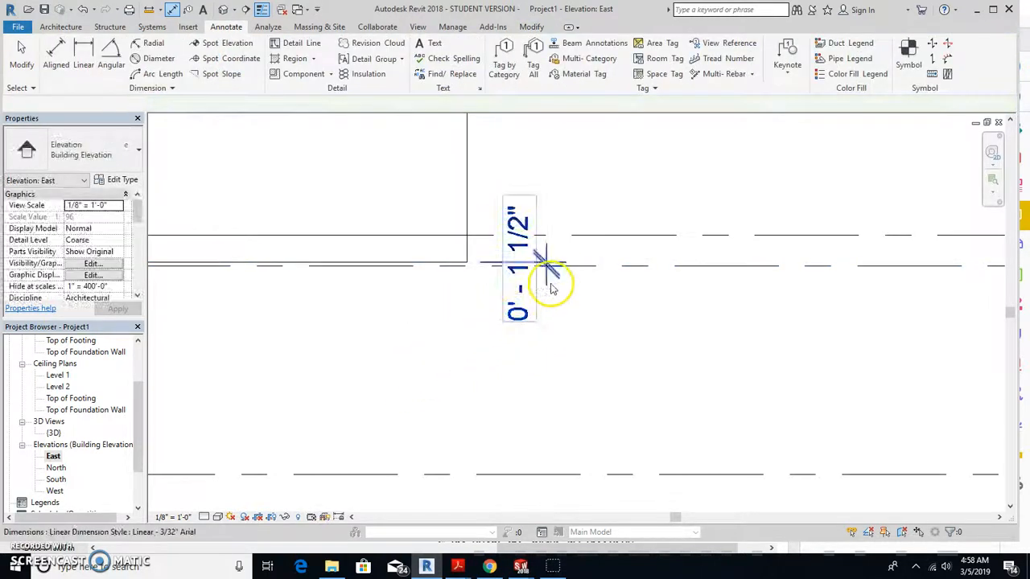
# Delete the aligned dimension between the building's bottom edge and the Top of Foundation Wall level
pyautogui.click(547, 278)
pyautogui.press('Delete')
pyautogui.scroll(-4, 490, 310)
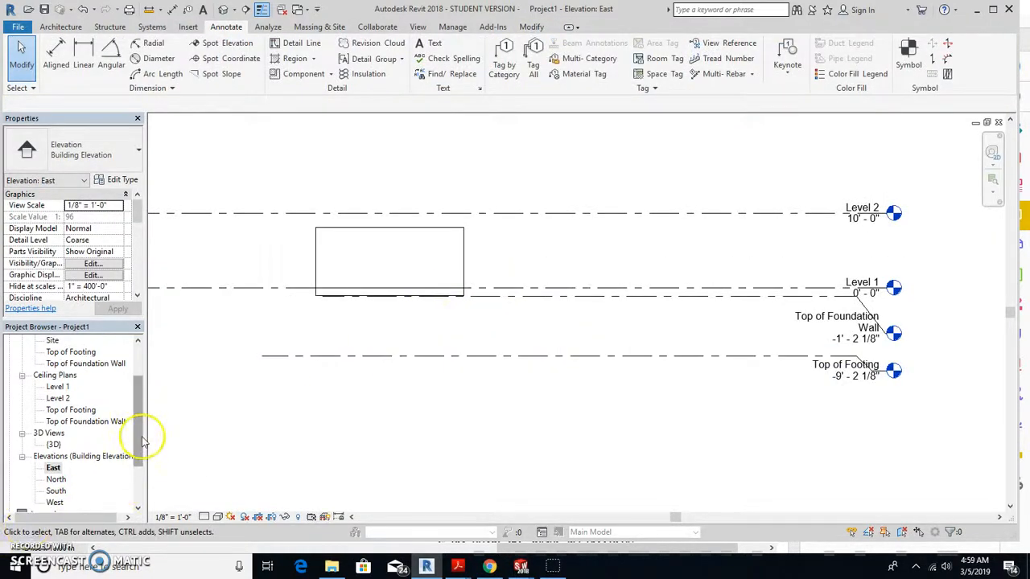
# Open the Top of Footing floor plan view
pyautogui.scroll(2, 142, 423)
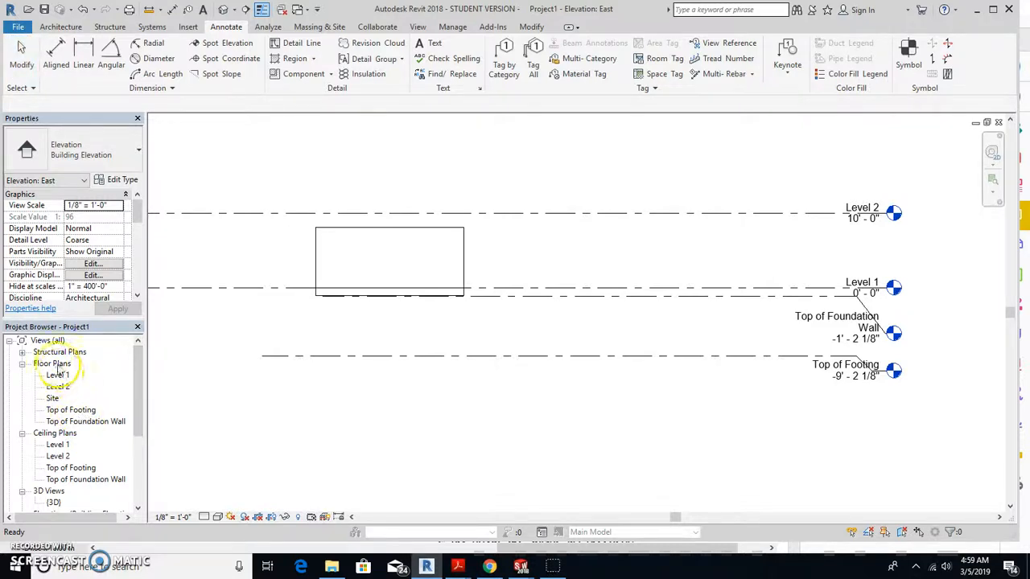
pyautogui.doubleClick(87, 411)
pyautogui.scroll(-1, 467, 328)
pyautogui.moveTo(477, 344); pyautogui.dragTo(495, 299, button='middle')
# Set the Top of Footing plan's underlay base level to Level 1 and apply it
pyautogui.moveTo(137, 211); pyautogui.dragTo(125, 251)
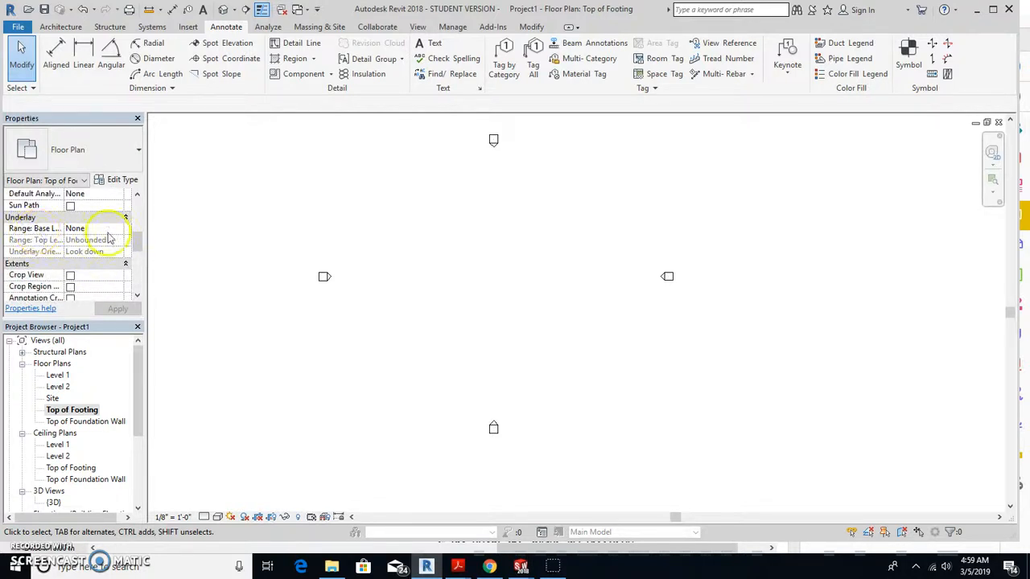
pyautogui.click(117, 230)
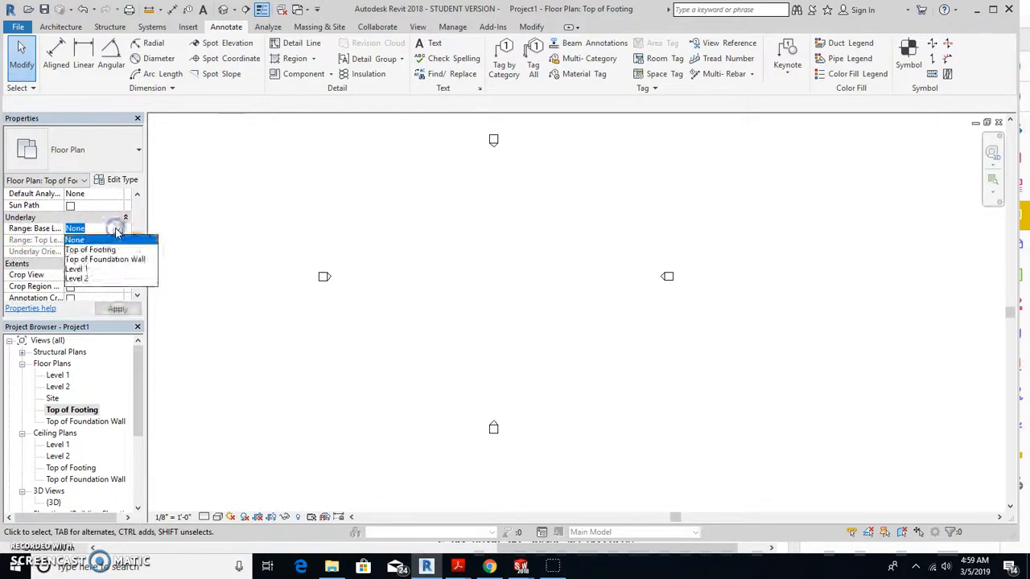
pyautogui.click(84, 269)
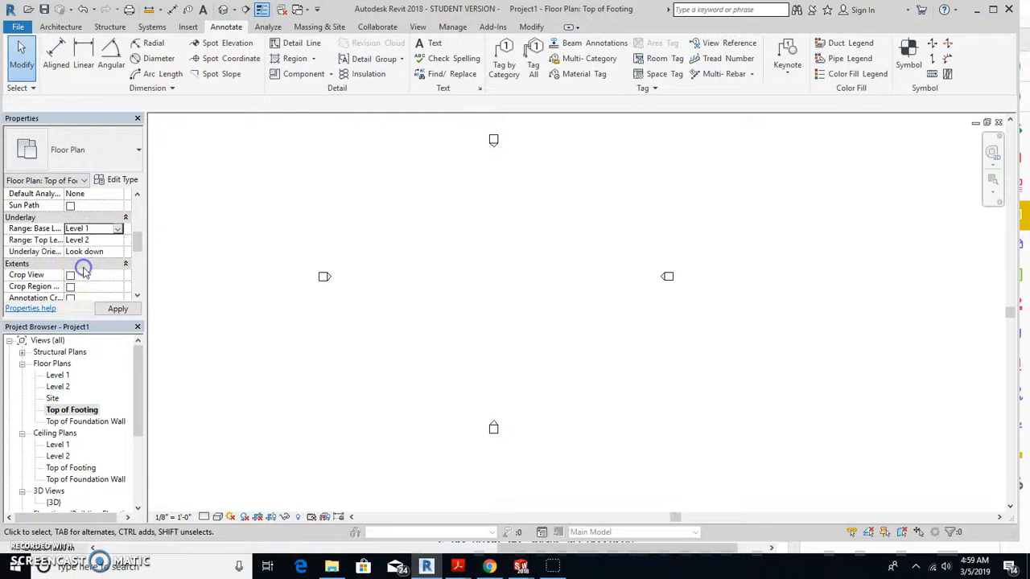
pyautogui.click(117, 309)
pyautogui.scroll(4, 409, 285)
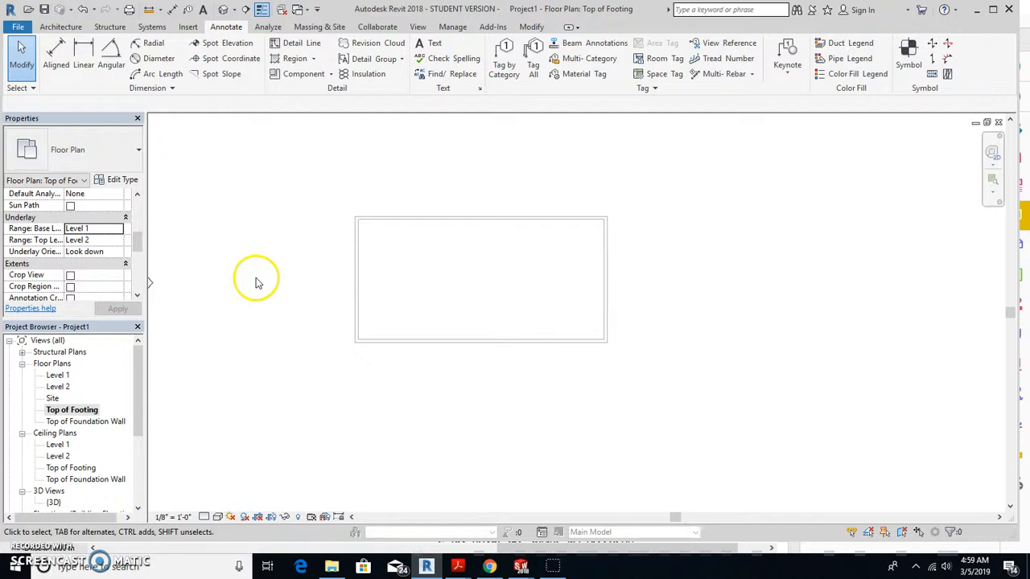
# Start a structural wall in the Top of Footing plan and choose the Generic - 8" Masonry wall type
pyautogui.scroll(-2, 257, 282)
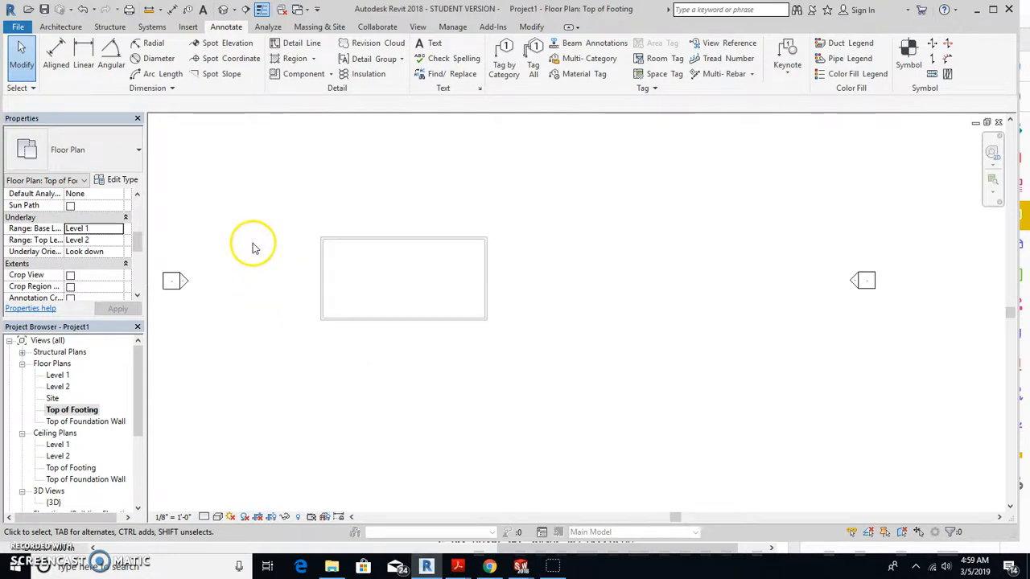
pyautogui.scroll(-2, 247, 230)
pyautogui.moveTo(248, 231); pyautogui.dragTo(313, 274, button='middle')
pyautogui.scroll(3, 386, 274)
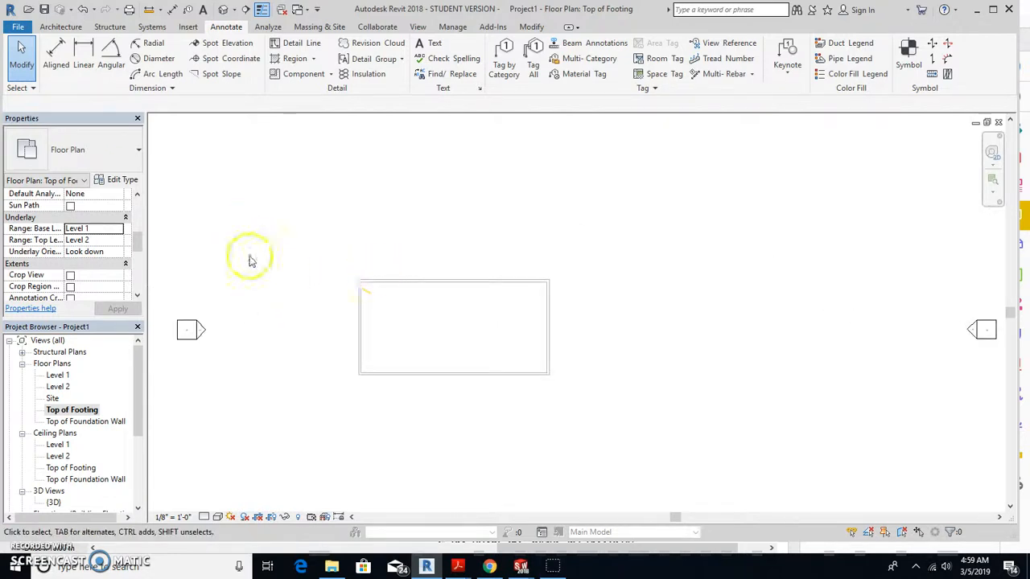
pyautogui.click(65, 28)
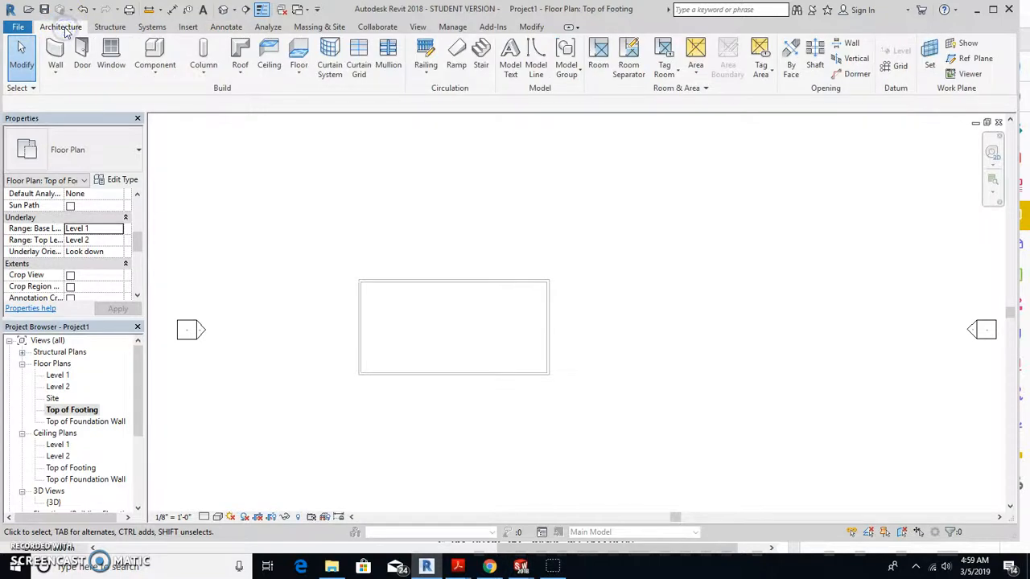
pyautogui.click(54, 71)
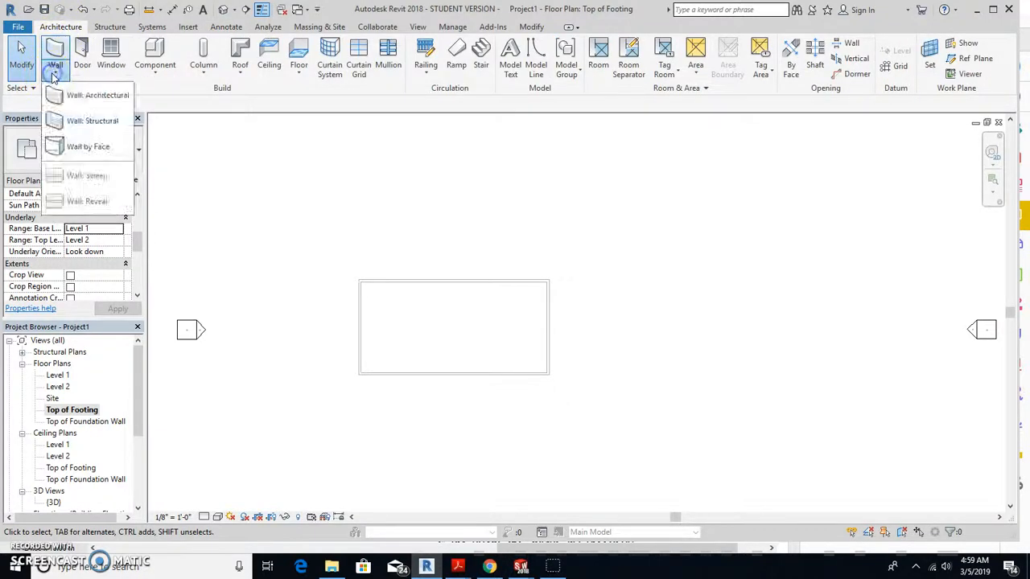
pyautogui.click(80, 121)
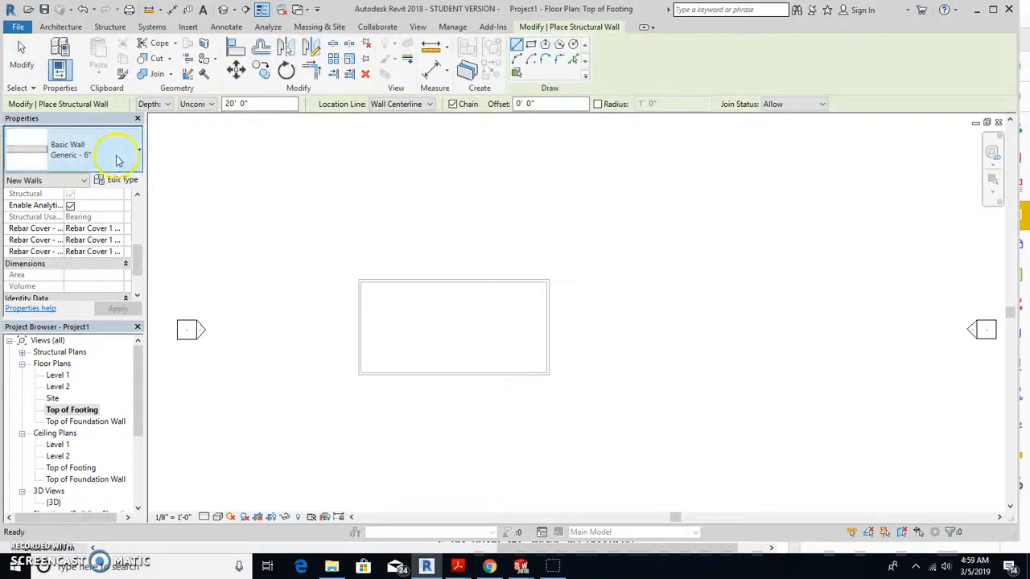
pyautogui.click(117, 158)
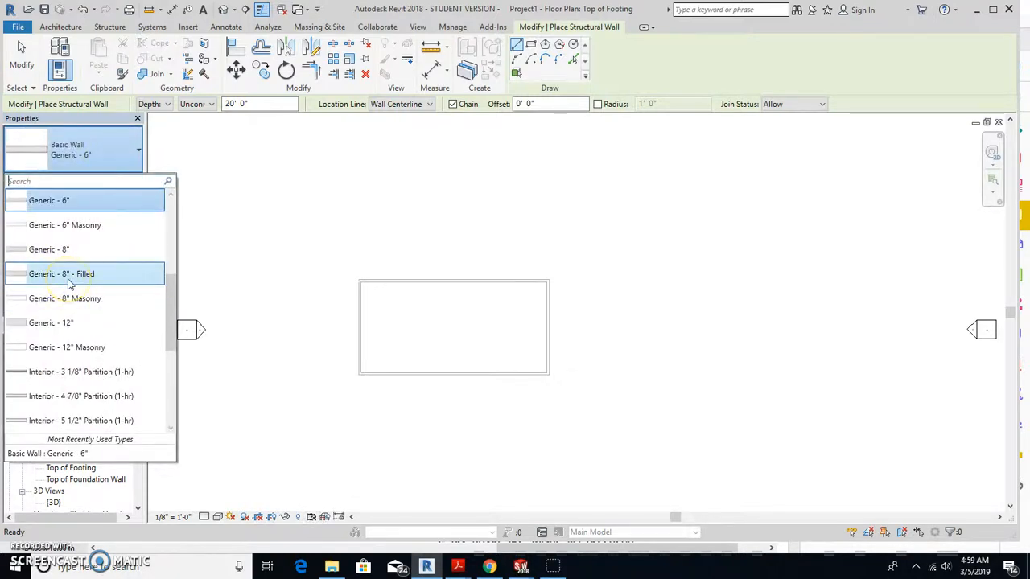
pyautogui.click(81, 308)
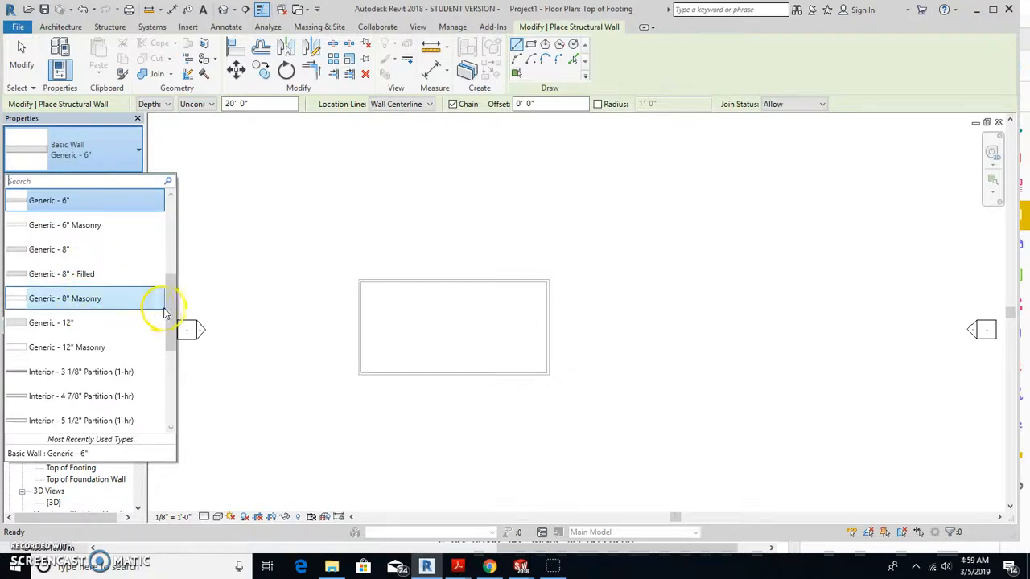
pyautogui.moveTo(174, 309); pyautogui.dragTo(172, 220)
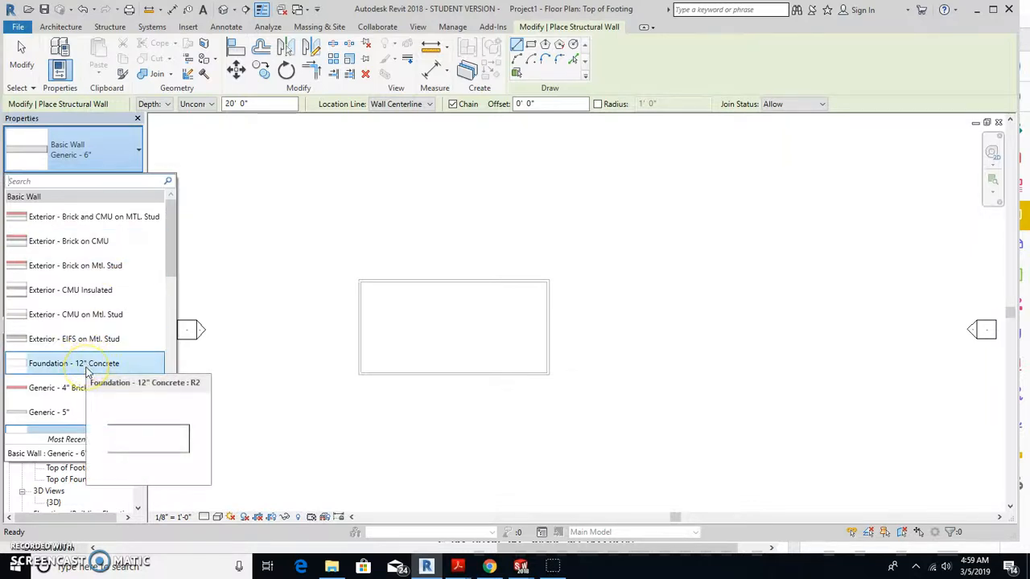
pyautogui.moveTo(172, 232); pyautogui.dragTo(156, 301)
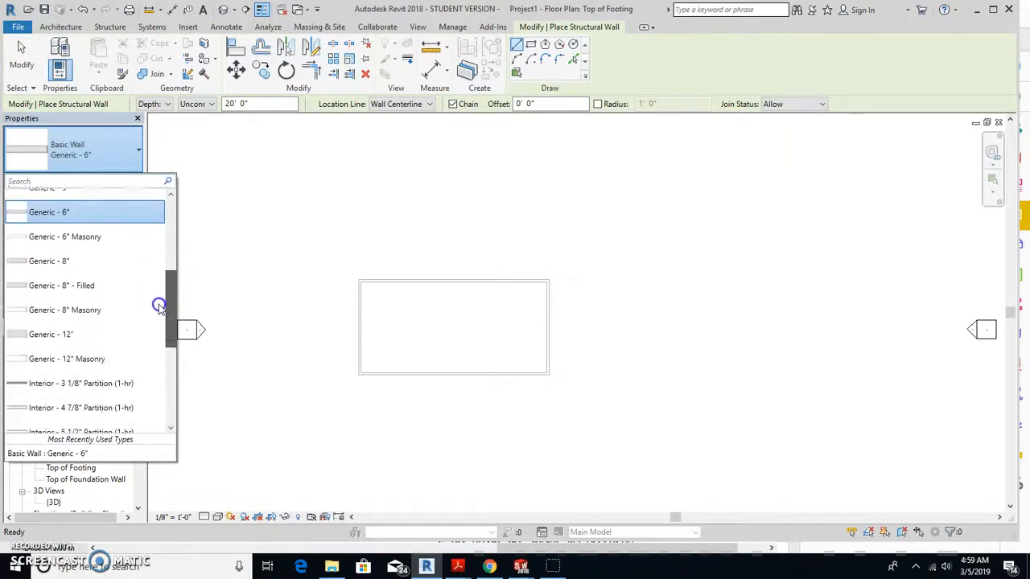
pyautogui.click(85, 314)
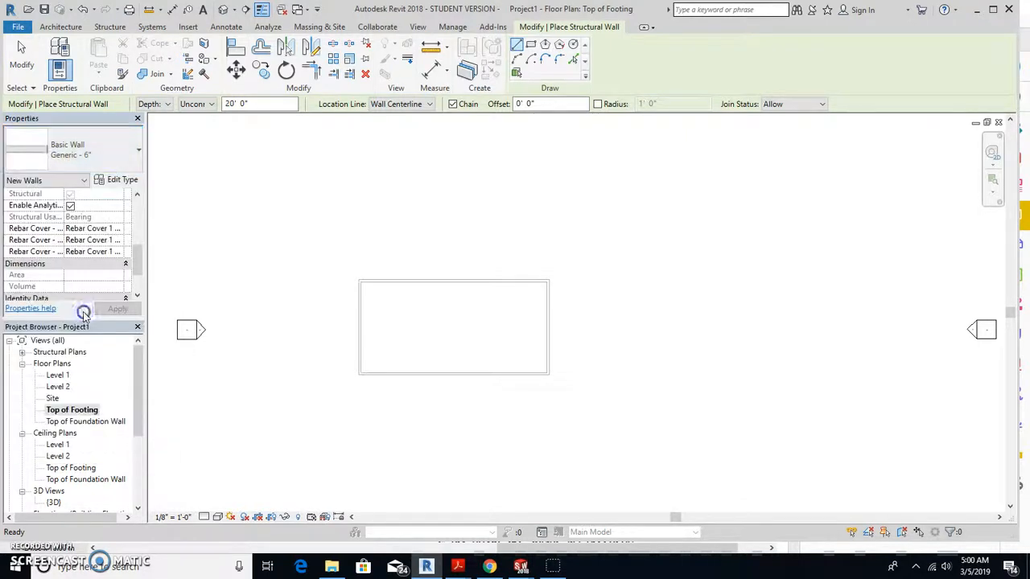
# Try to constrain the new structural wall's depth to the Top of Foundation Wall level
pyautogui.click(161, 105)
pyautogui.click(193, 105)
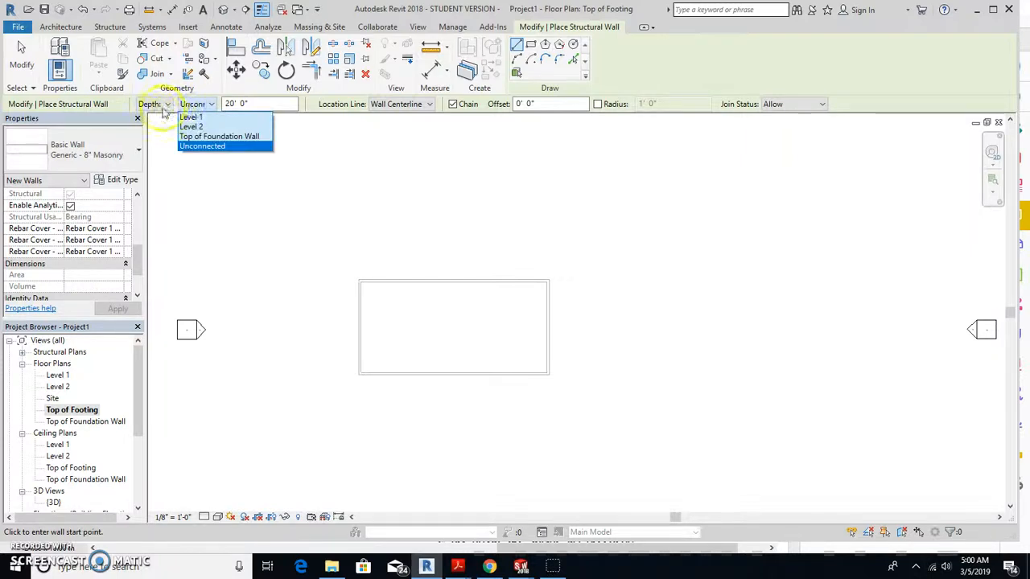
pyautogui.click(161, 107)
pyautogui.click(164, 105)
pyautogui.click(194, 104)
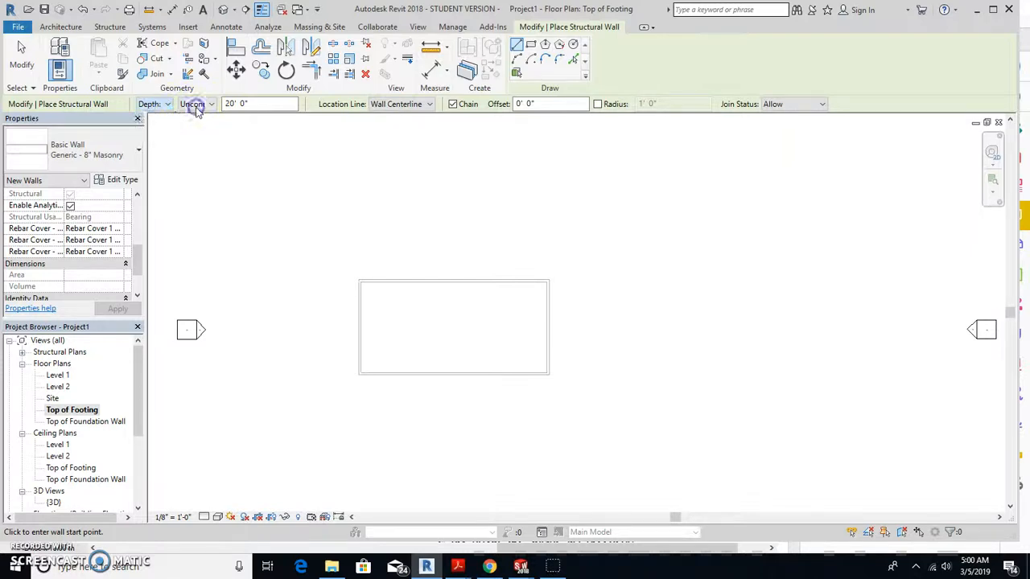
pyautogui.click(196, 105)
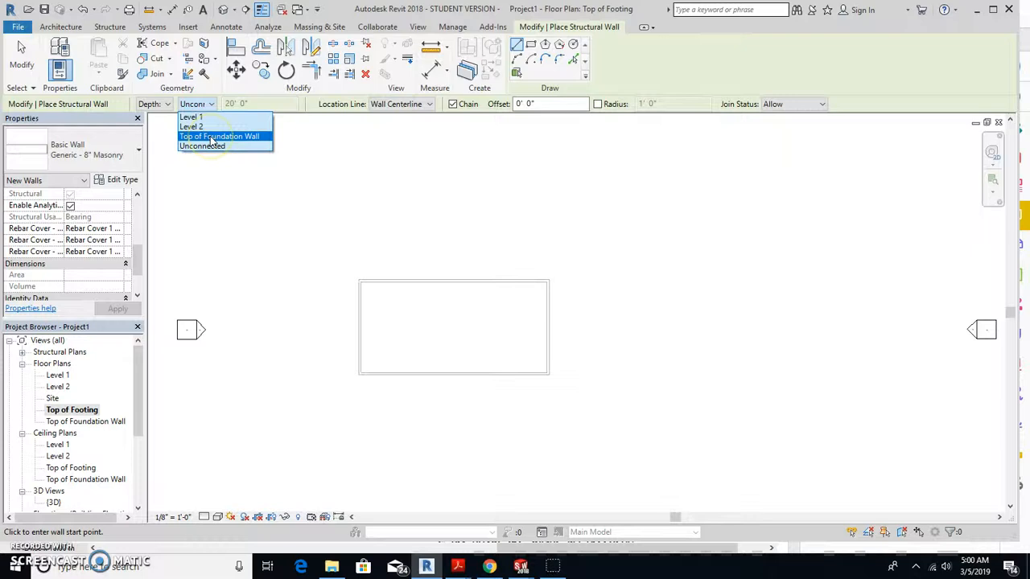
pyautogui.click(211, 137)
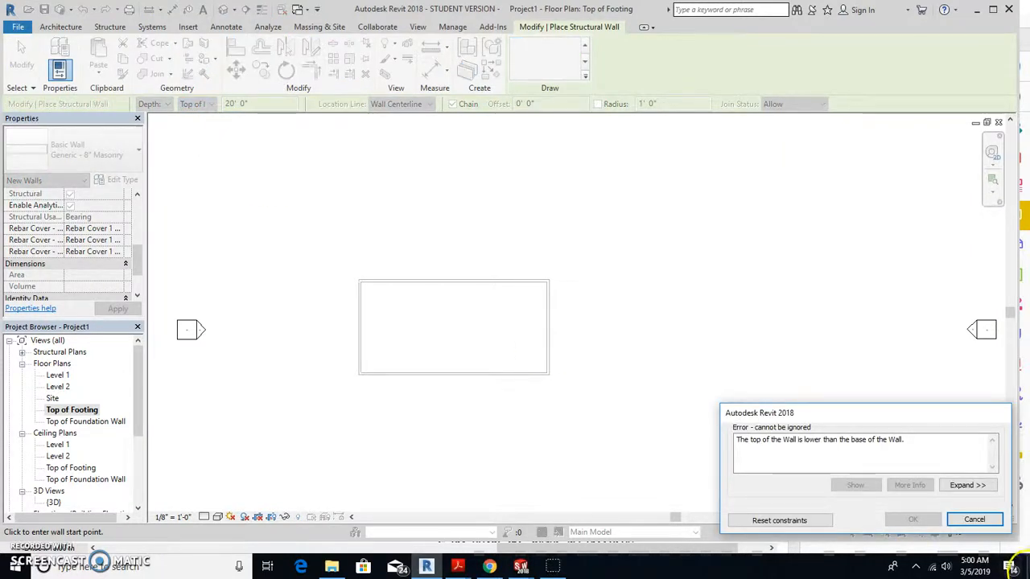
pyautogui.click(975, 519)
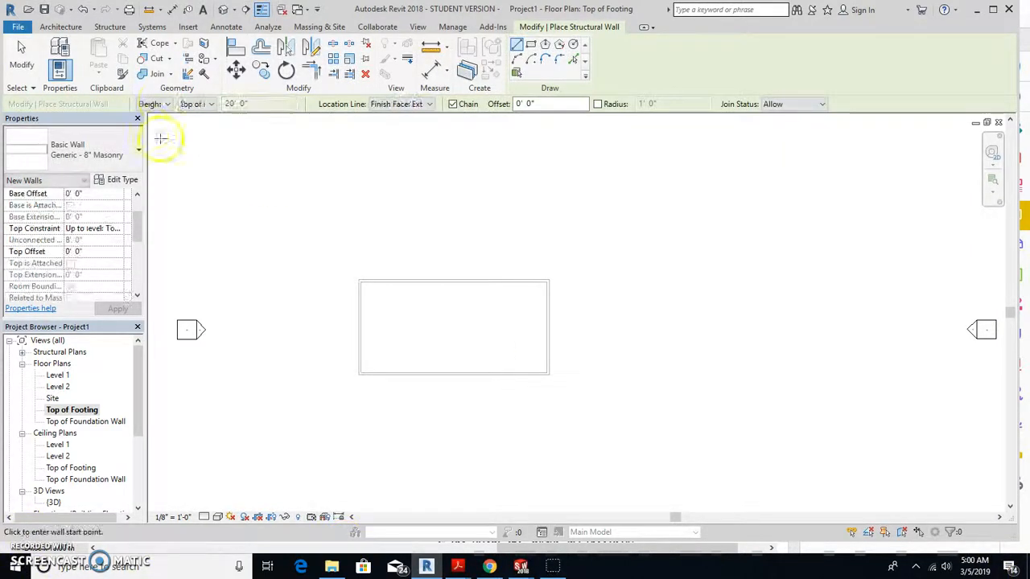
# Constrain the new wall by height up to the Top of Foundation Wall level, keeping its location line at Finish Face: Exterior
pyautogui.click(163, 104)
pyautogui.click(157, 127)
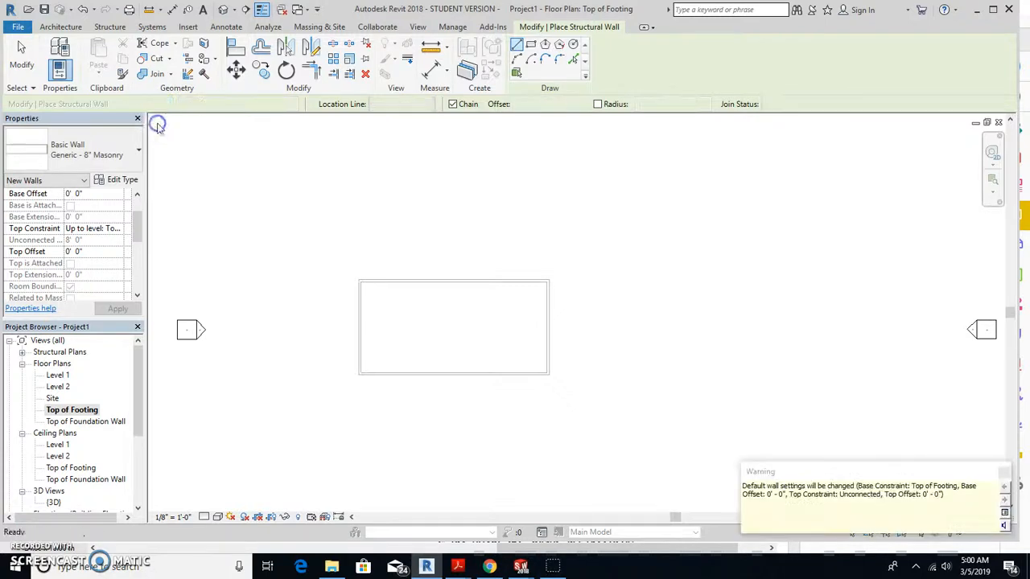
pyautogui.click(205, 110)
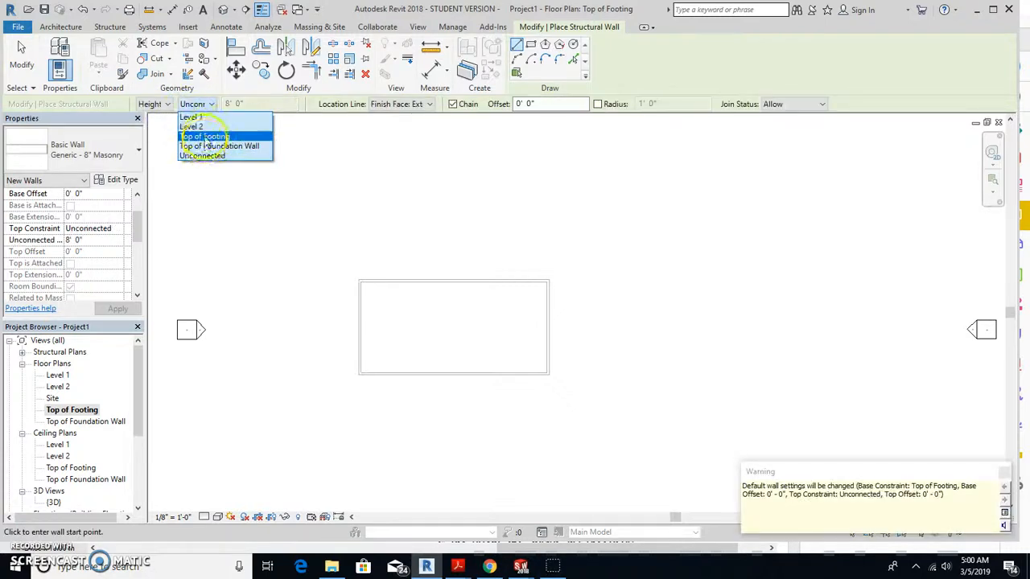
pyautogui.click(205, 143)
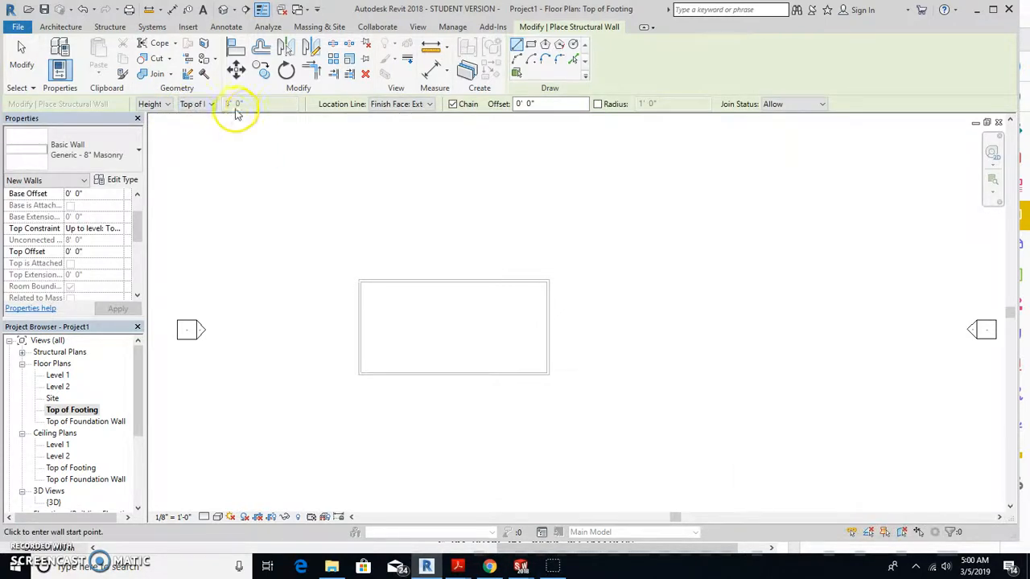
pyautogui.click(392, 105)
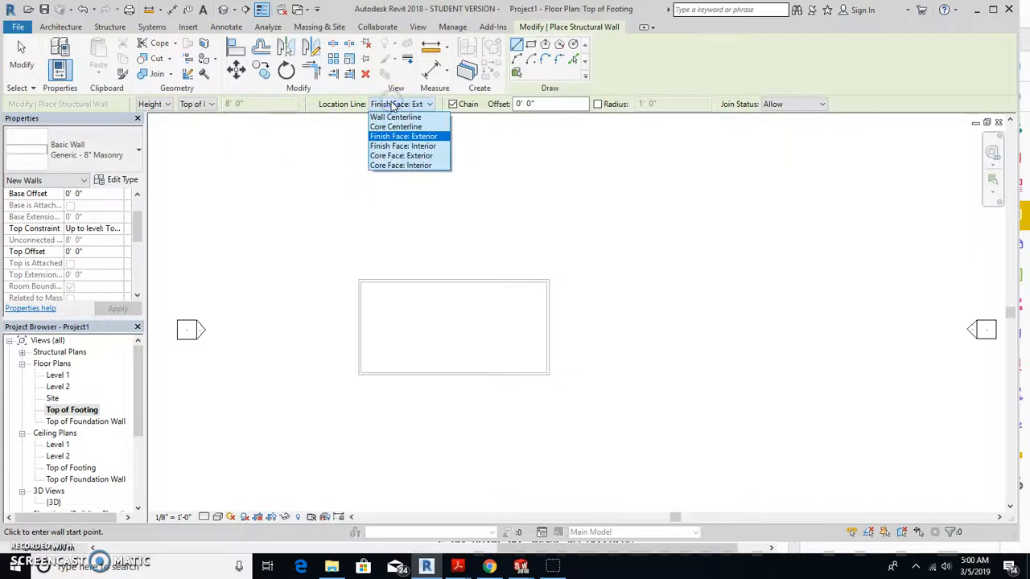
pyautogui.click(392, 105)
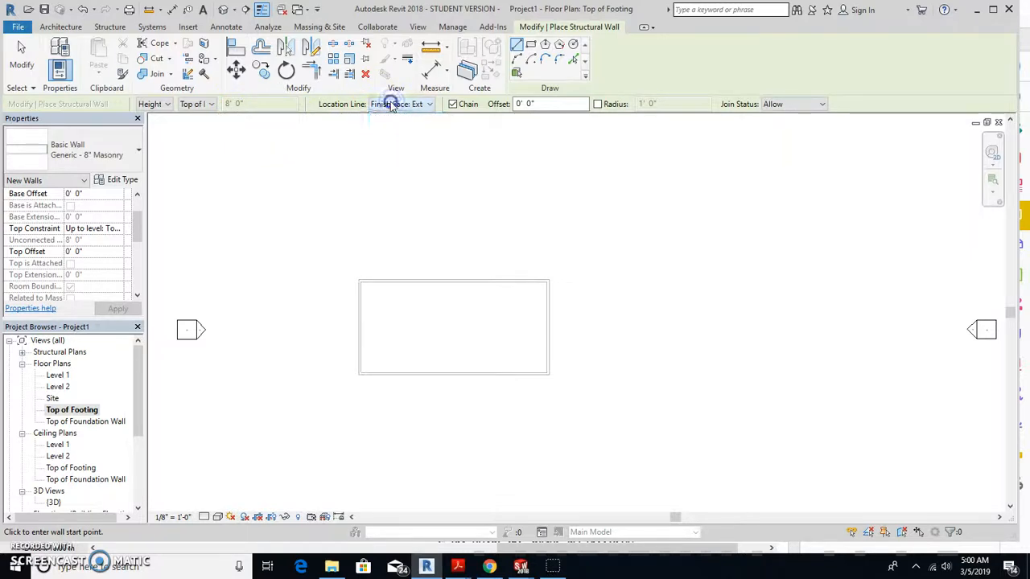
# Draw four chained 8" masonry foundation walls along the outer corners of the underlaid building outline and end the wall command
pyautogui.click(358, 280)
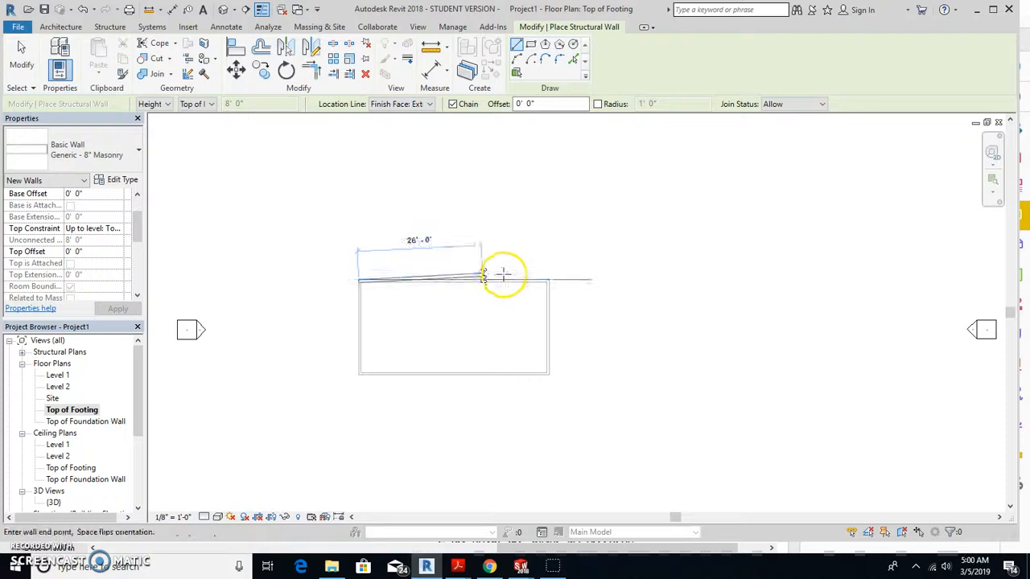
pyautogui.click(550, 279)
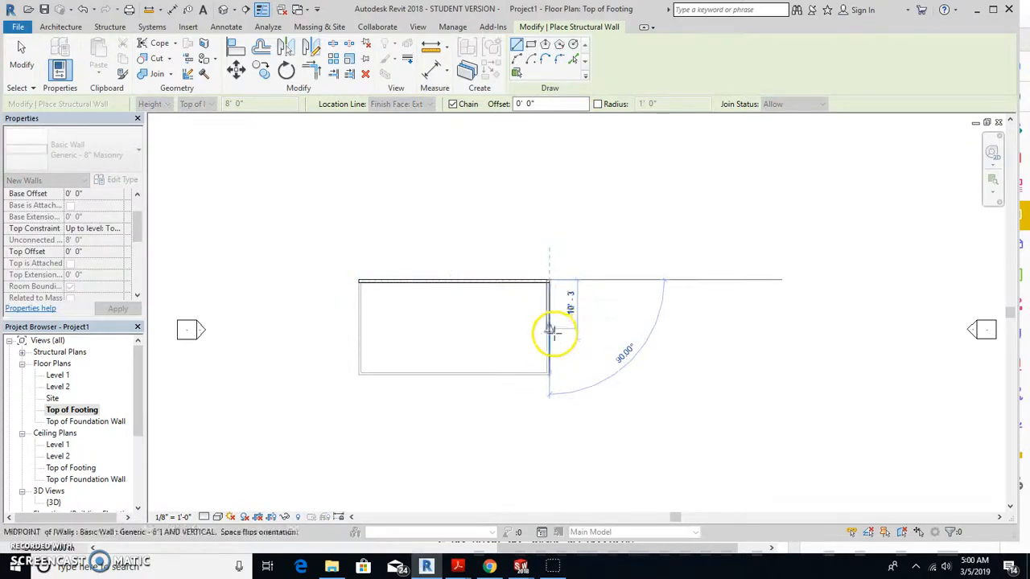
pyautogui.scroll(3, 545, 361)
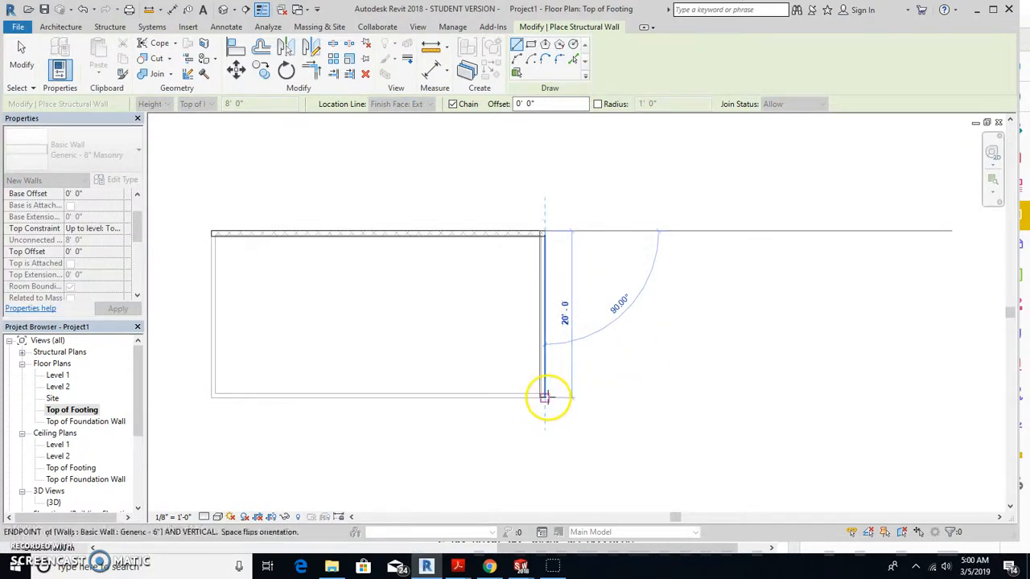
pyautogui.click(544, 397)
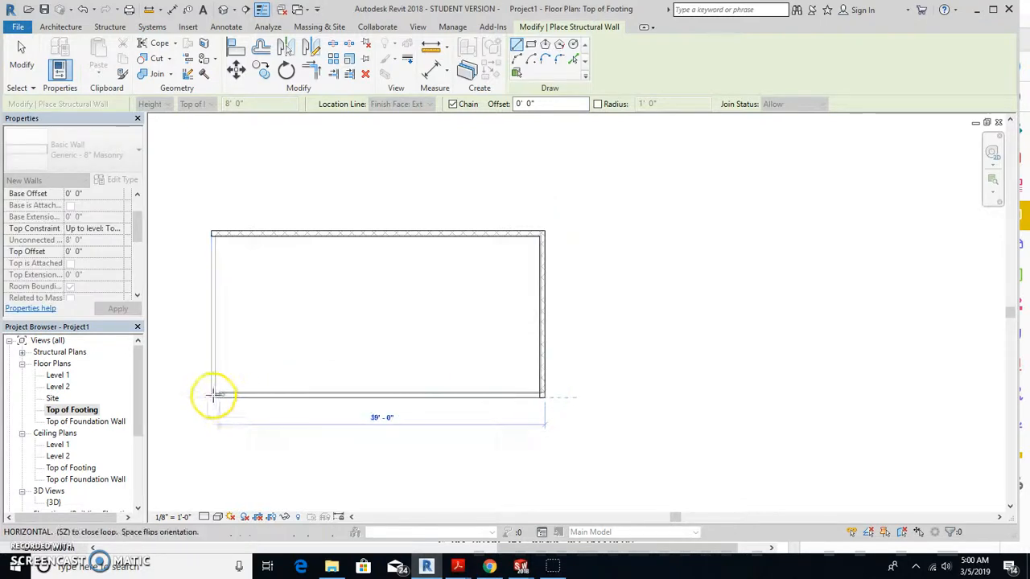
pyautogui.click(210, 399)
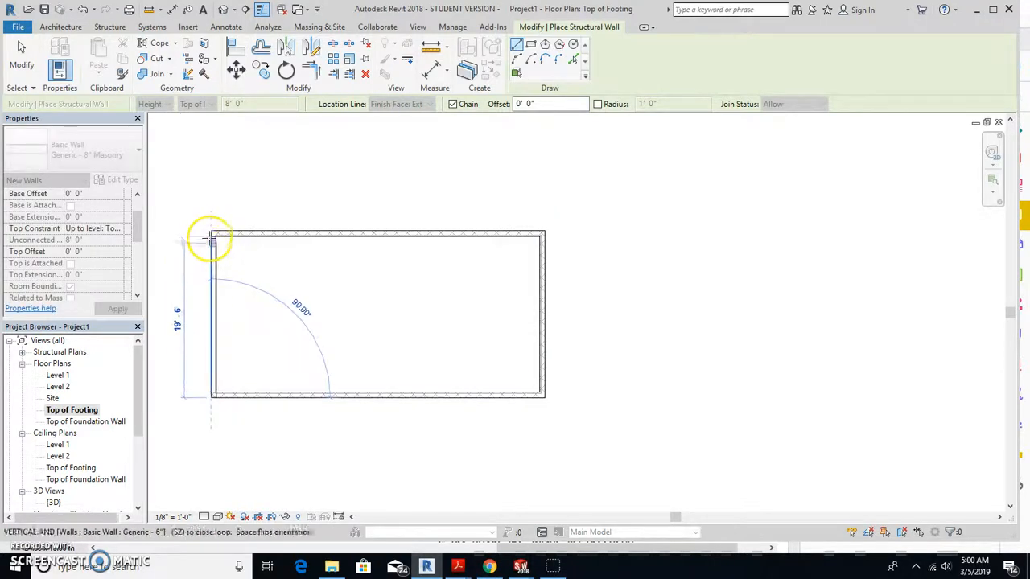
pyautogui.click(209, 232)
pyautogui.scroll(1, 201, 143)
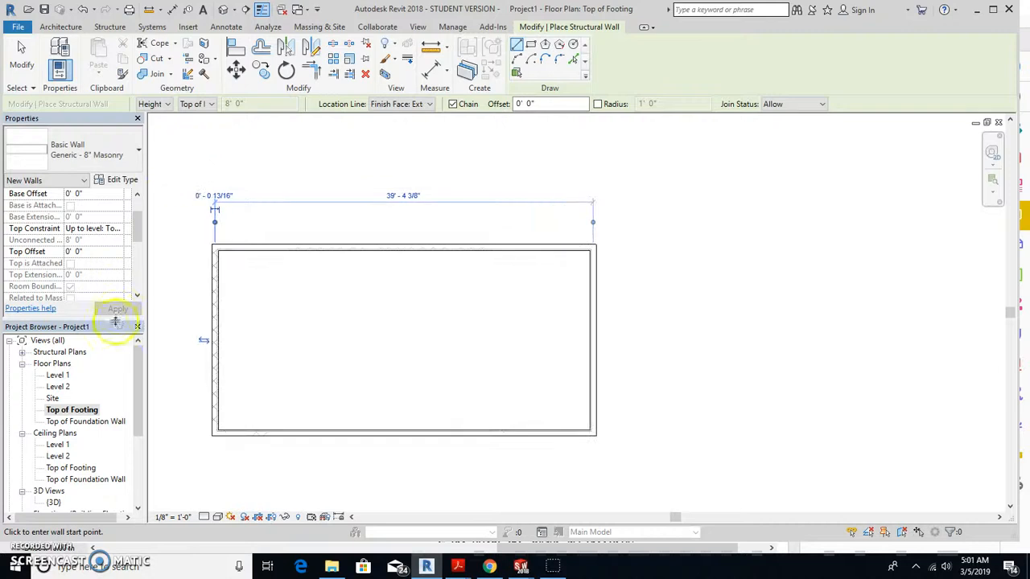
pyautogui.press('Escape')
pyautogui.press('Escape')
# Open the default 3D view and examine the masonry foundation walls beneath the building from several sides
pyautogui.moveTo(138, 387); pyautogui.dragTo(136, 421)
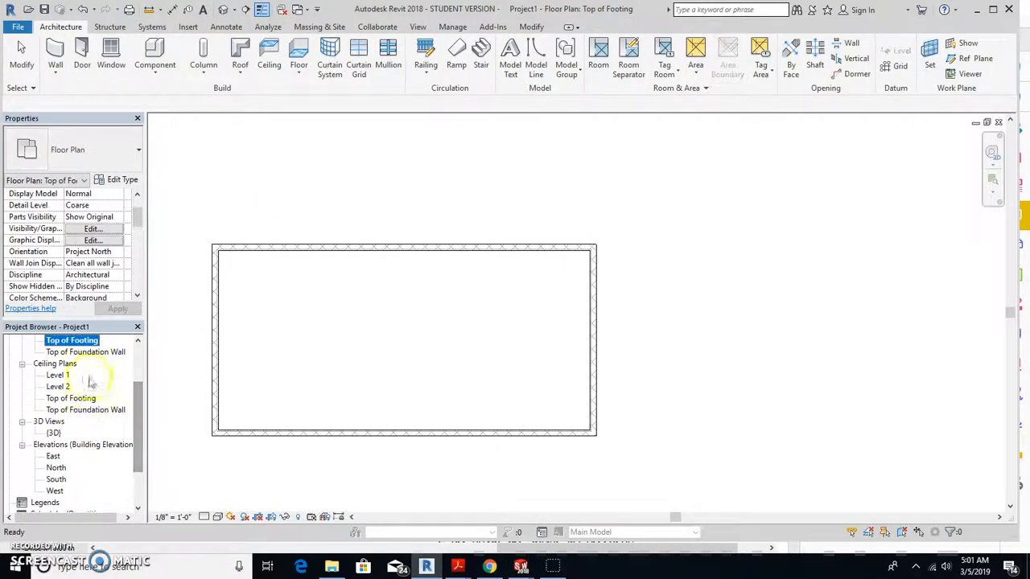
pyautogui.click(223, 10)
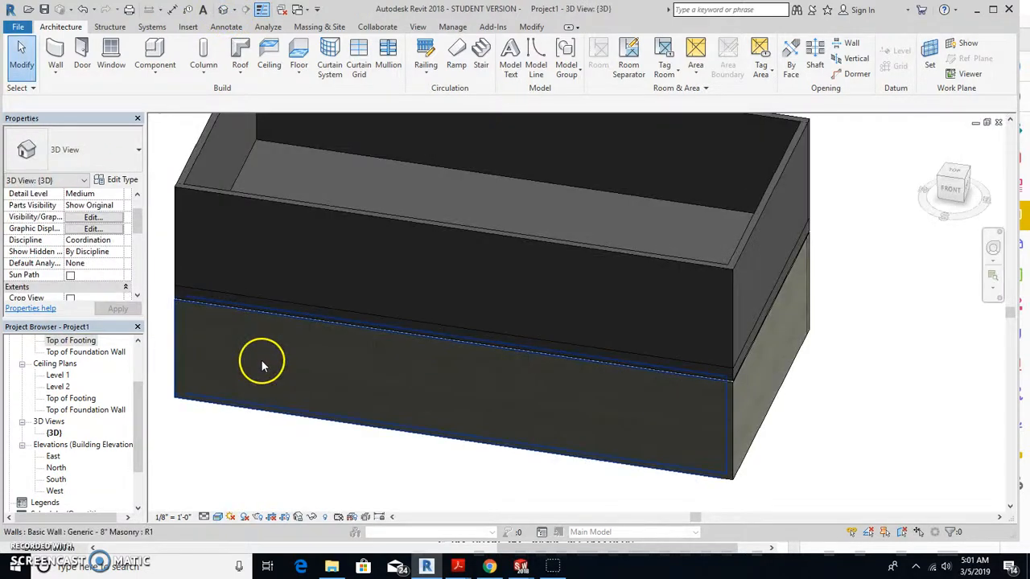
pyautogui.scroll(3, 585, 424)
pyautogui.scroll(3, 581, 422)
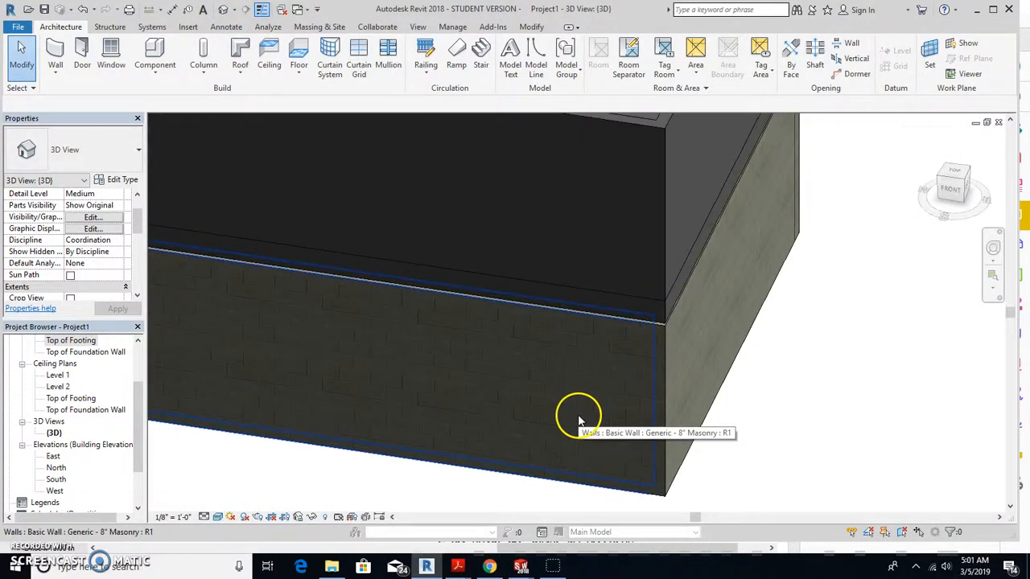
pyautogui.scroll(-2, 578, 403)
pyautogui.scroll(5, 581, 394)
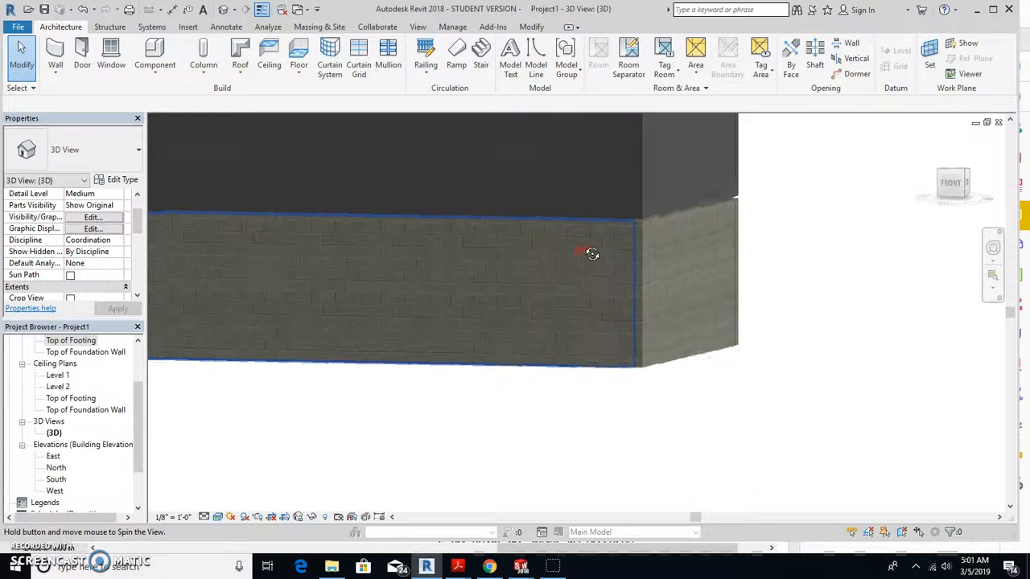
pyautogui.scroll(-4, 644, 249)
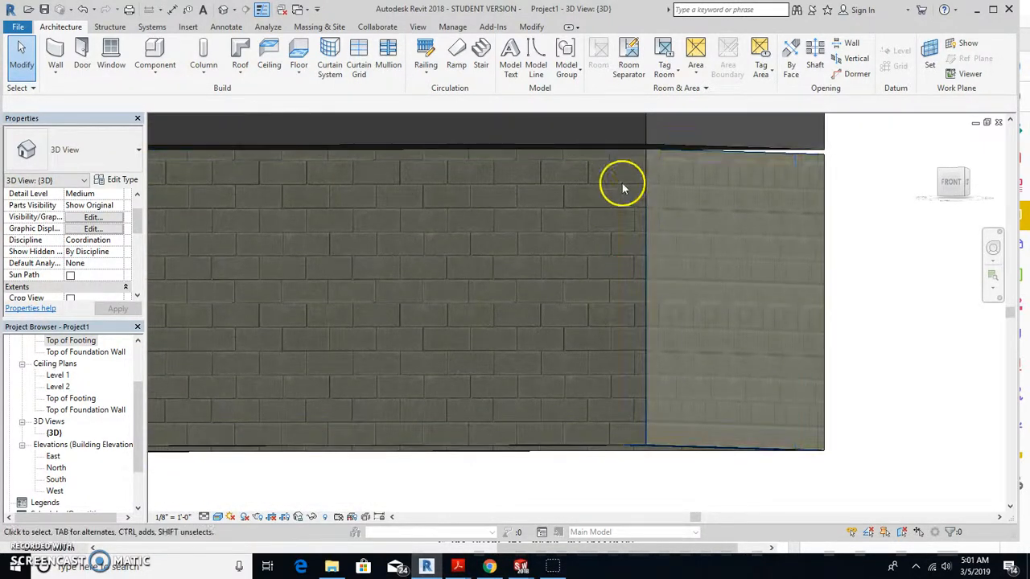
pyautogui.scroll(-3, 623, 184)
pyautogui.scroll(-1, 567, 237)
pyautogui.keyDown('shift'); pyautogui.moveTo(563, 230); pyautogui.dragTo(530, 291, button='middle'); pyautogui.keyUp('shift')
pyautogui.scroll(-2, 373, 245)
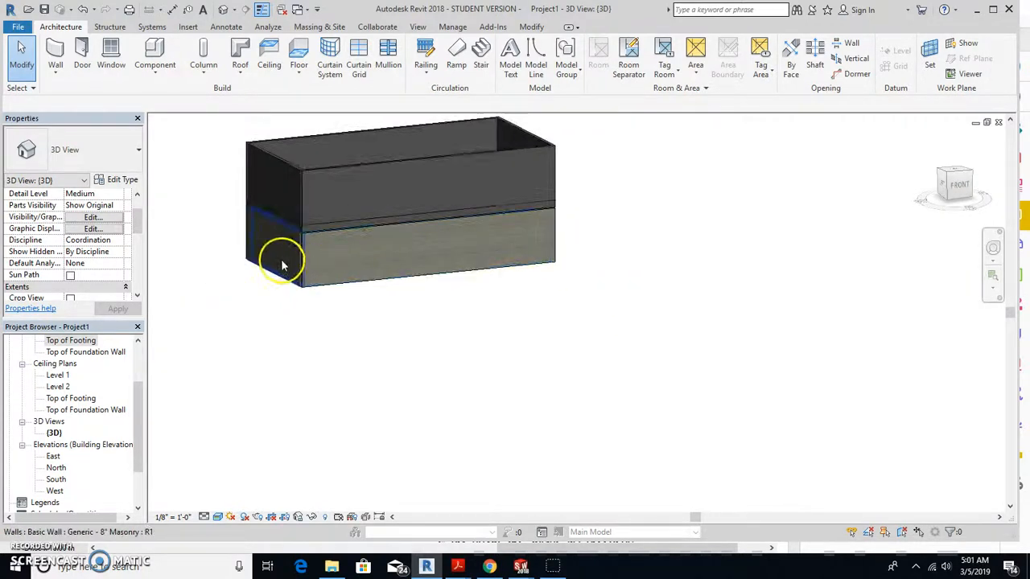
pyautogui.scroll(2, 281, 263)
# Switch to the Habitat - Genske Model PDF in Acrobat Reader and mark the footing and slab in red on the basement wall section
pyautogui.moveTo(457, 567)
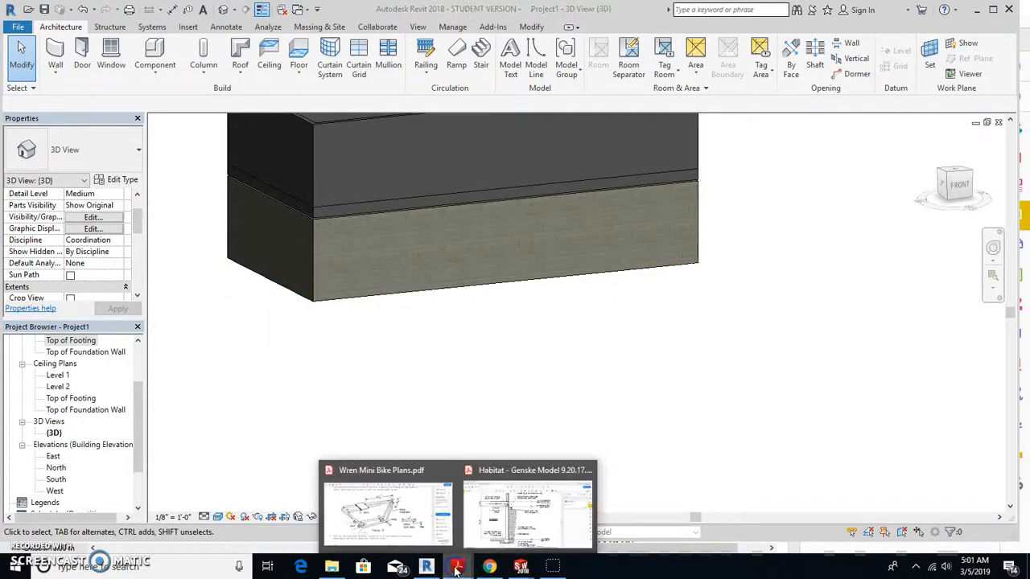
pyautogui.click(538, 509)
pyautogui.scroll(-1, 515, 454)
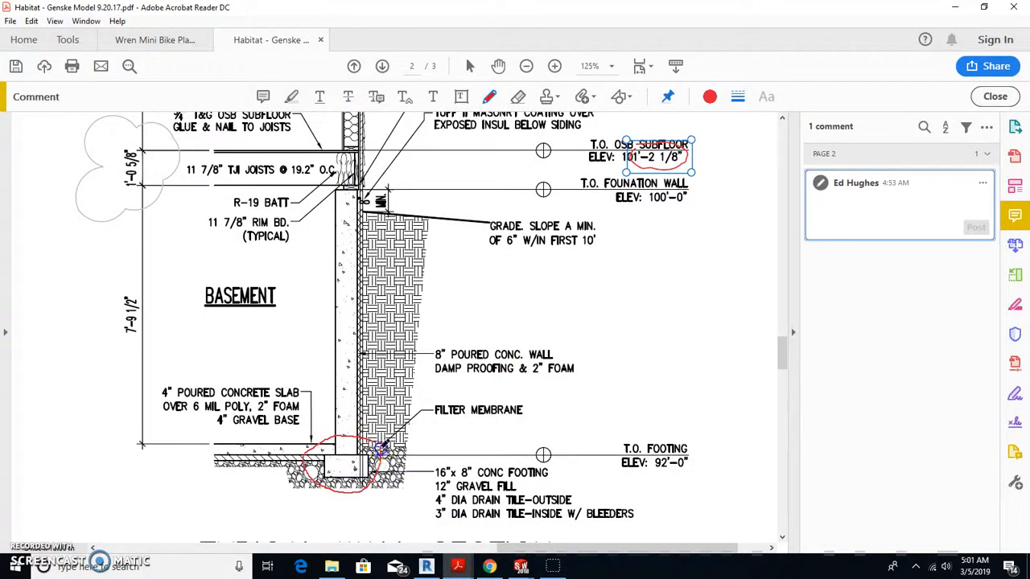
pyautogui.moveTo(381, 451); pyautogui.dragTo(364, 411)
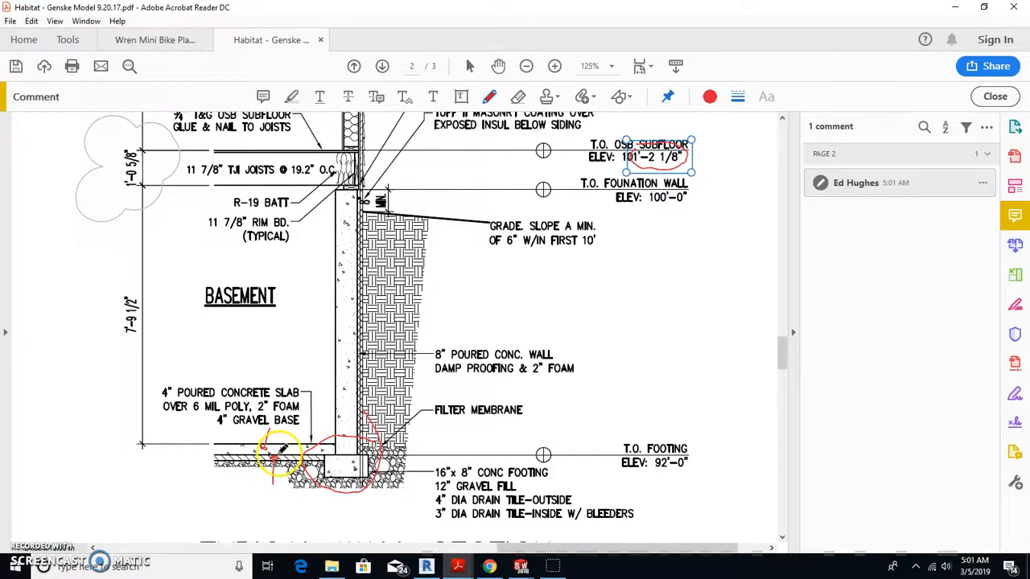
# Switch back to Revit and start a structural wall foundation with the Retaining Footing - 24" x 12" x 12" type
pyautogui.click(426, 567)
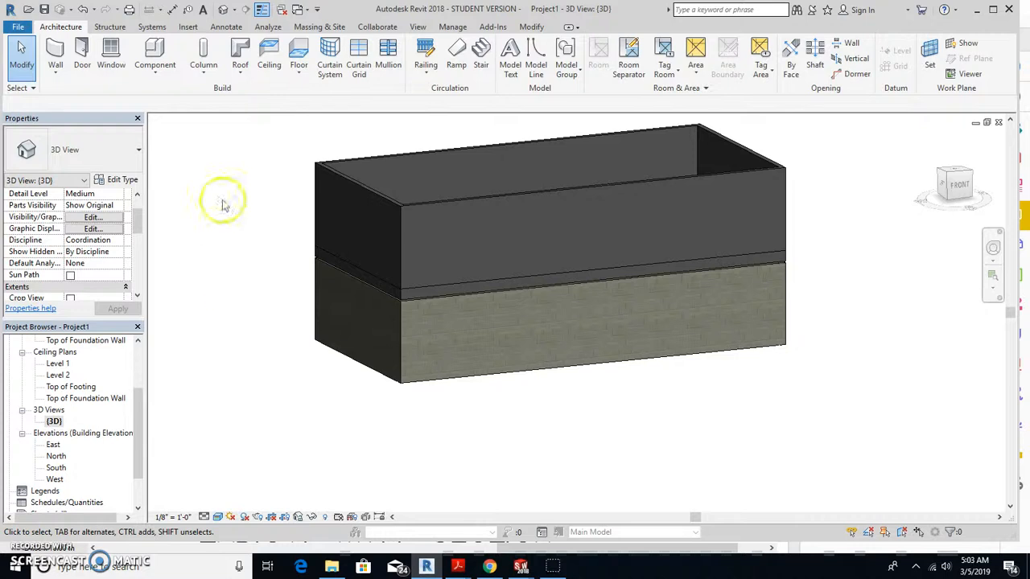
pyautogui.click(109, 27)
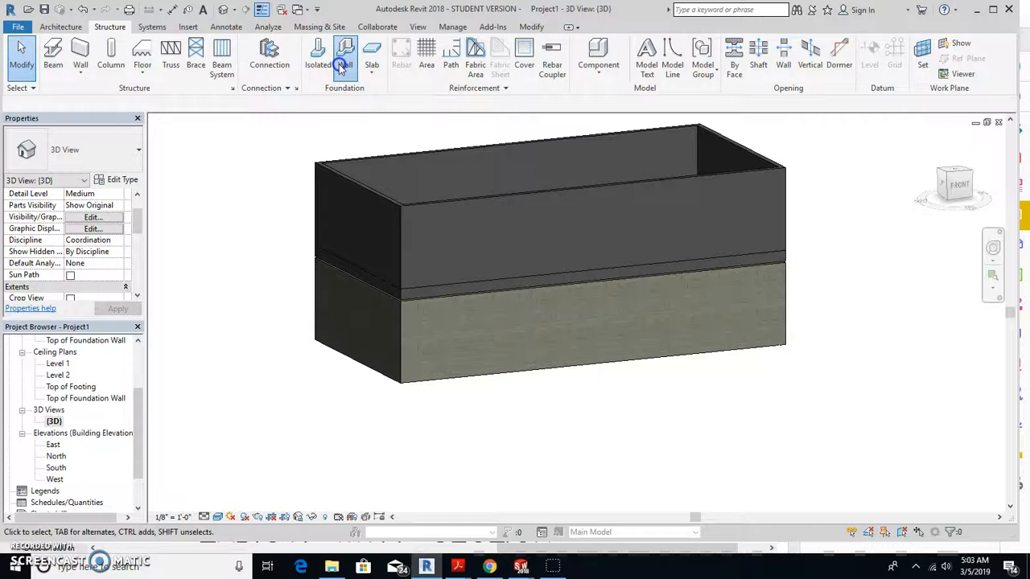
pyautogui.click(343, 66)
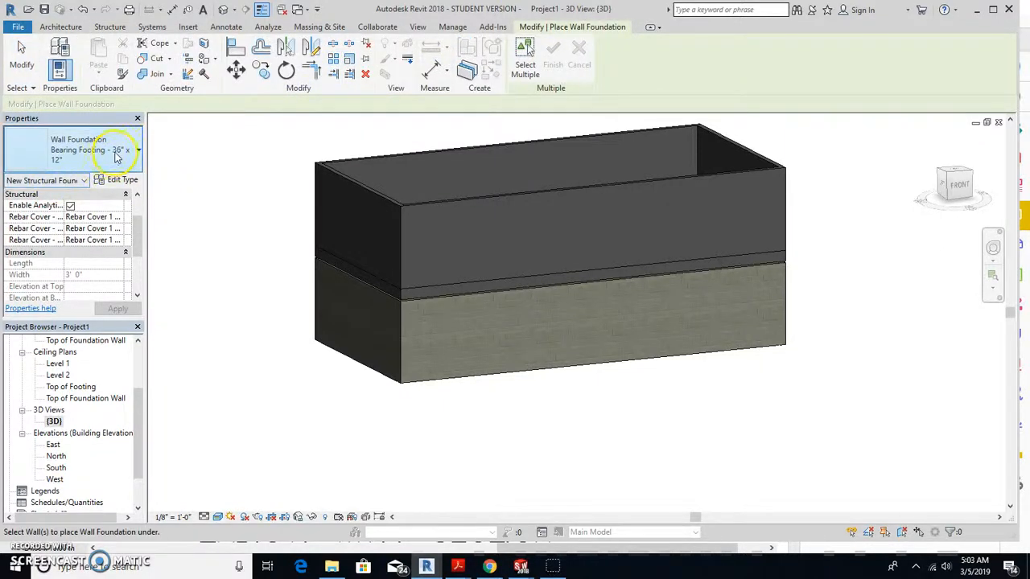
pyautogui.click(92, 164)
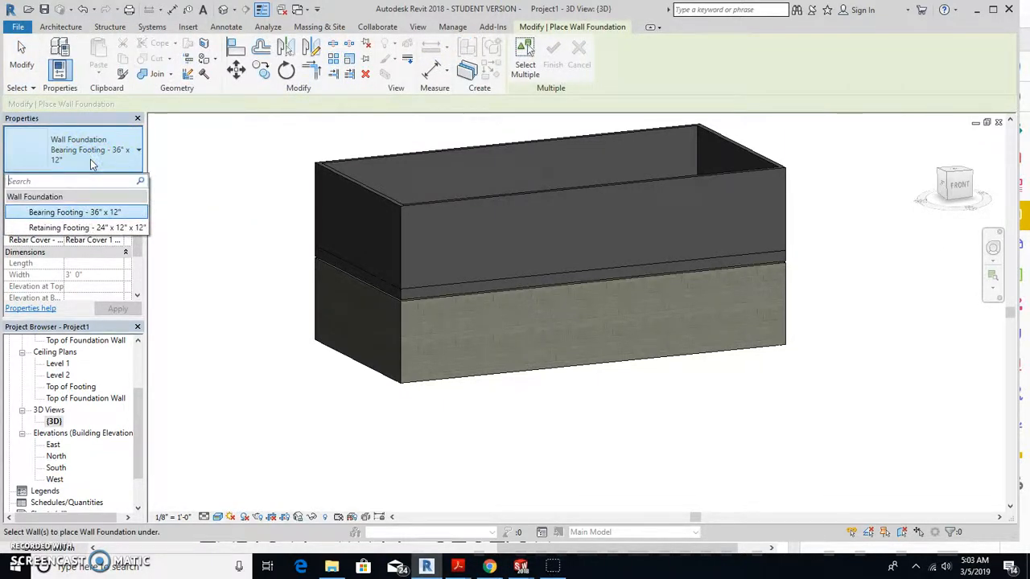
pyautogui.click(113, 229)
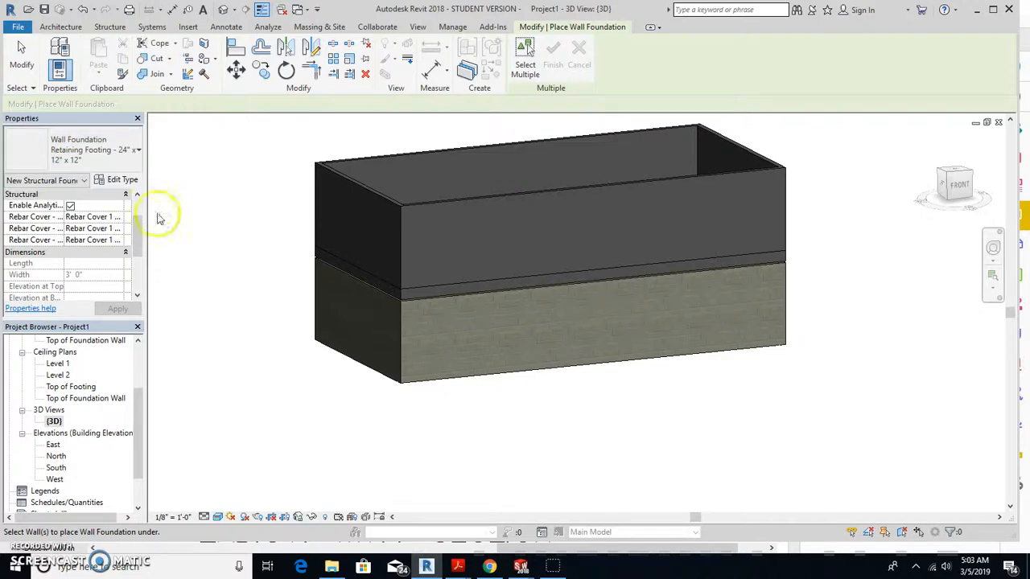
pyautogui.click(129, 151)
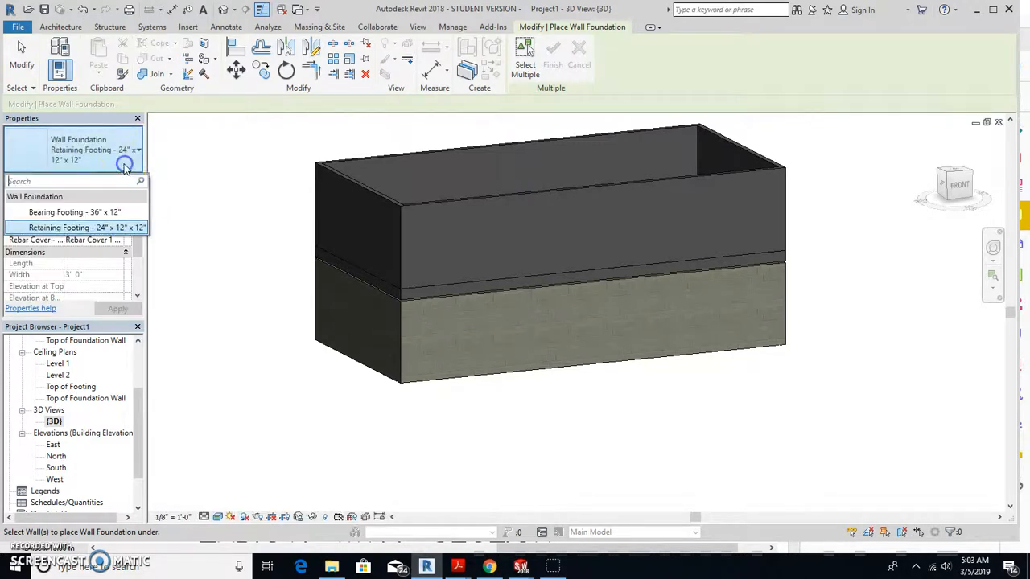
pyautogui.click(118, 231)
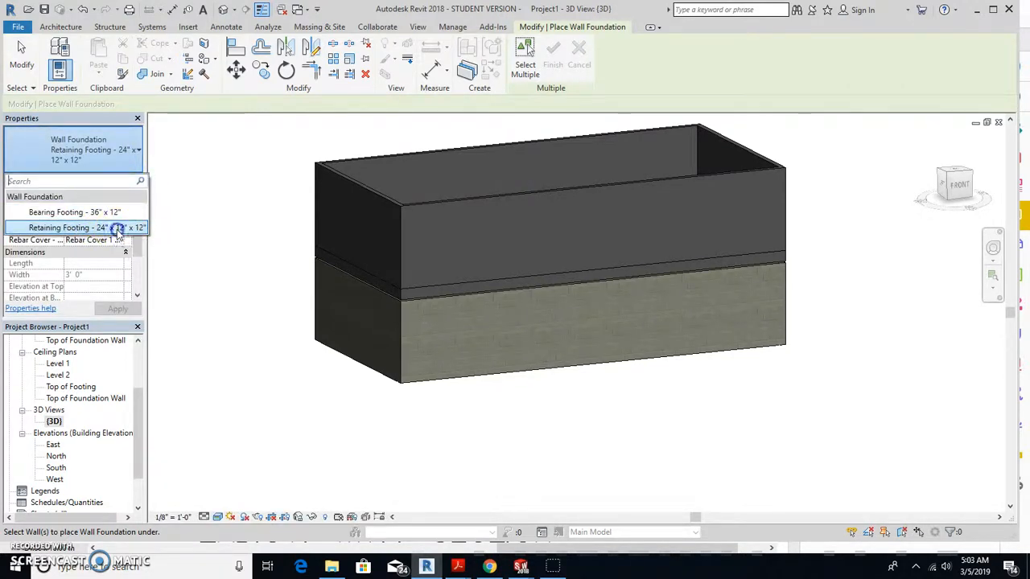
# Switch to the Habitat - Genske Model PDF and circle the 16" x 8" concrete footing size in red on the wall section
pyautogui.moveTo(459, 563)
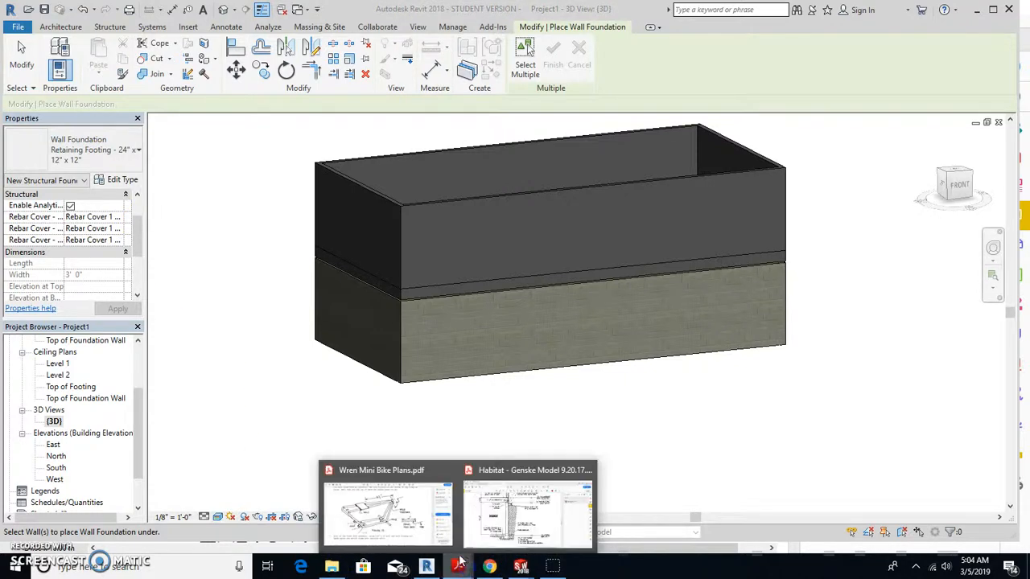
pyautogui.click(509, 522)
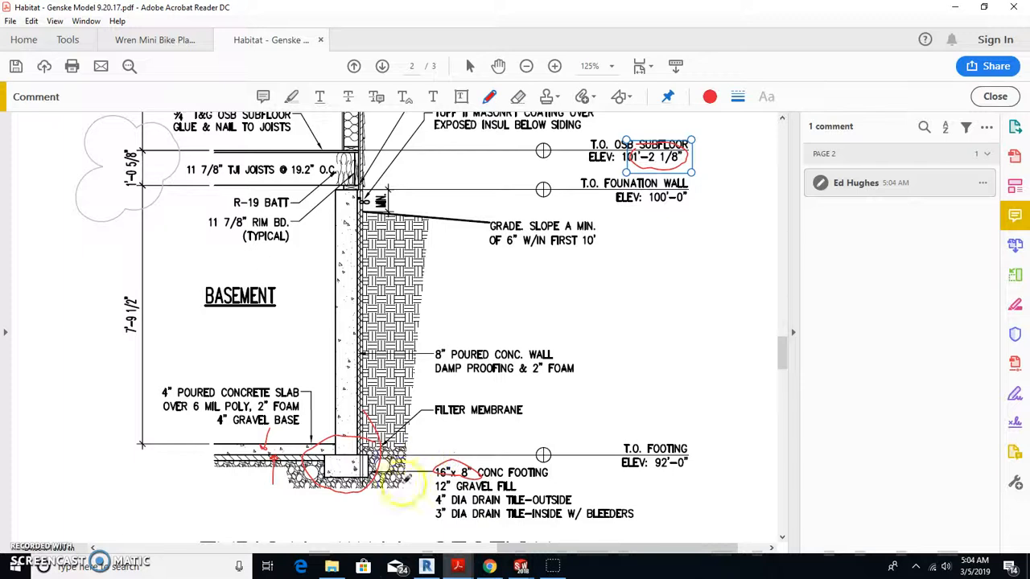
pyautogui.moveTo(425, 567)
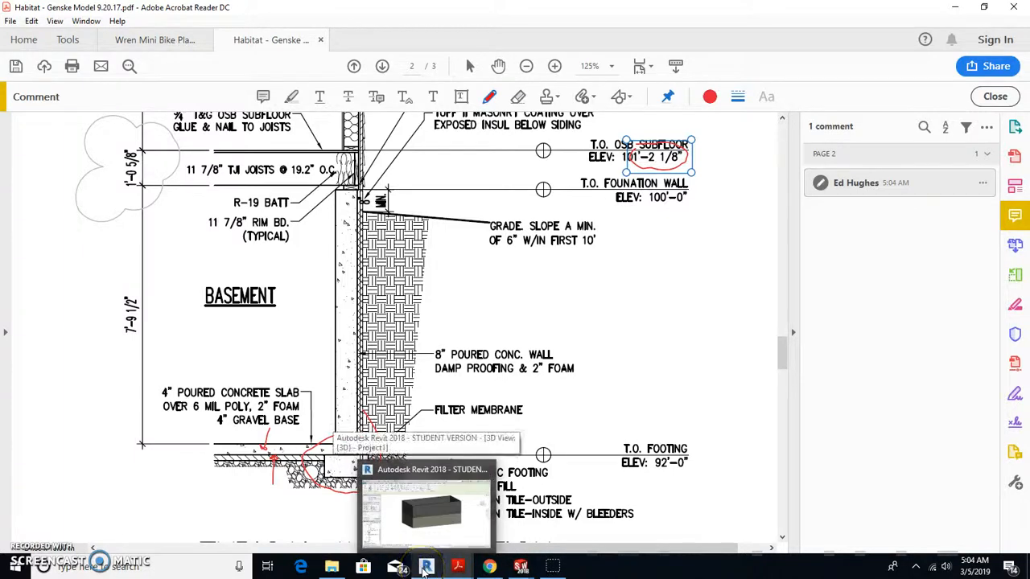
# Switch back to Revit and place Bearing Footing - 36" x 12" wall foundations under the masonry foundation walls
pyautogui.click(434, 515)
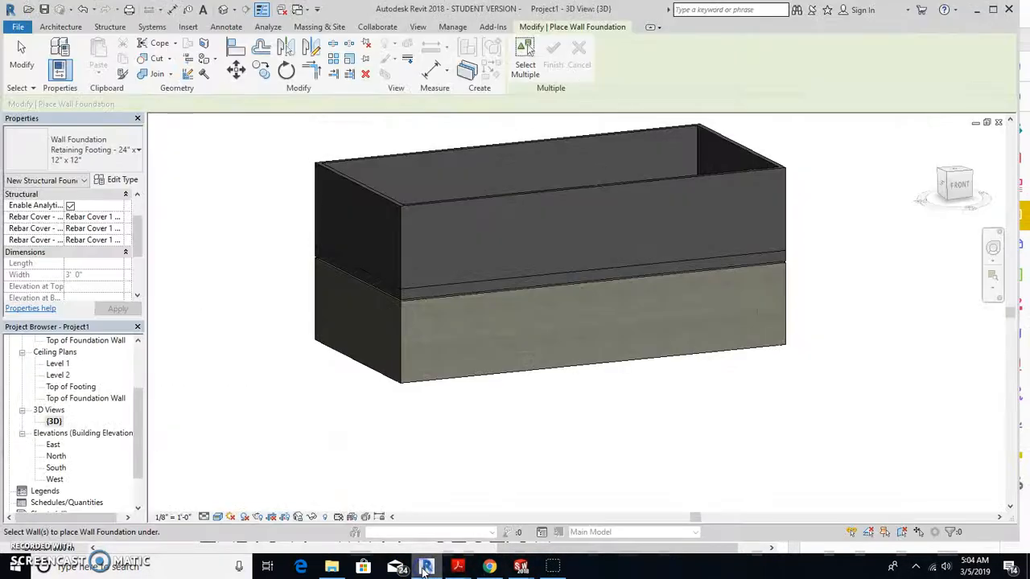
pyautogui.click(426, 379)
pyautogui.click(375, 378)
pyautogui.moveTo(640, 383); pyautogui.dragTo(610, 394, button='middle')
pyautogui.keyDown('ctrl'); pyautogui.moveTo(692, 394); pyautogui.dragTo(488, 395, button='middle'); pyautogui.keyUp('ctrl')
pyautogui.click(494, 394)
pyautogui.keyDown('shift'); pyautogui.moveTo(600, 424); pyautogui.dragTo(583, 472, button='middle'); pyautogui.keyUp('shift')
pyautogui.keyDown('shift'); pyautogui.moveTo(681, 451); pyautogui.dragTo(712, 443, button='middle'); pyautogui.keyUp('shift')
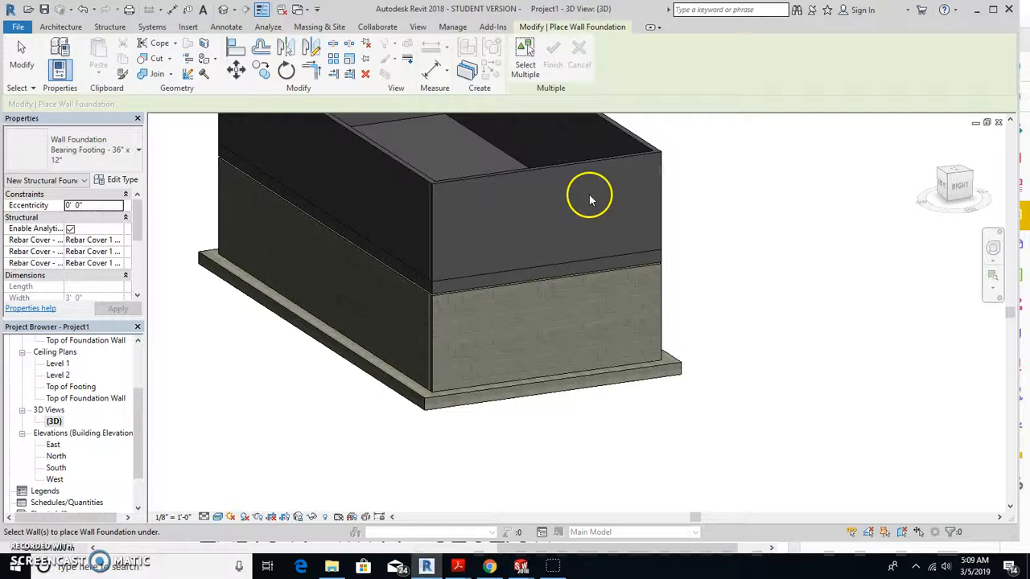
pyautogui.press('Escape')
# Delete the 36" x 12" bearing footings from under the foundation walls
pyautogui.click(429, 403)
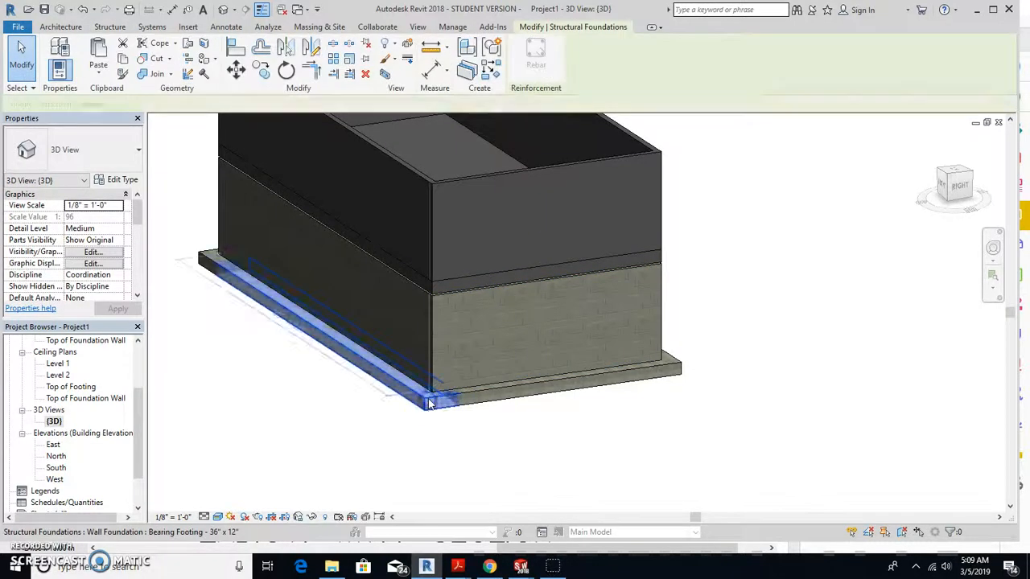
pyautogui.press('Delete')
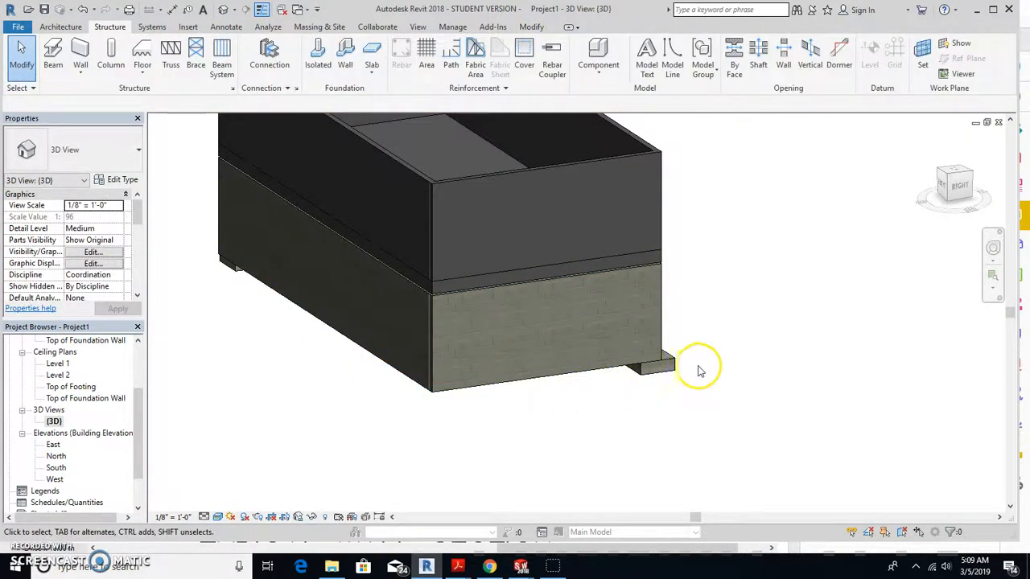
pyautogui.click(672, 363)
pyautogui.press('Delete')
pyautogui.click(233, 266)
pyautogui.press('Delete')
# Start a structural wall foundation and duplicate the Bearing Footing - 36" x 12" type as Bearing Footing - 16" x 8"
pyautogui.keyDown('shift'); pyautogui.moveTo(517, 355); pyautogui.dragTo(503, 319, button='middle'); pyautogui.keyUp('shift')
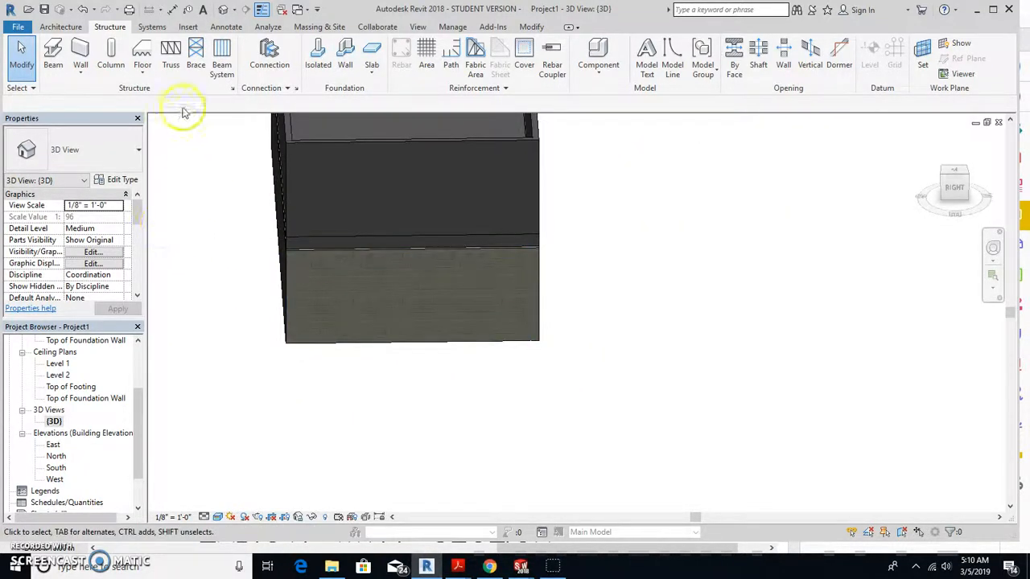
pyautogui.click(346, 62)
pyautogui.click(113, 157)
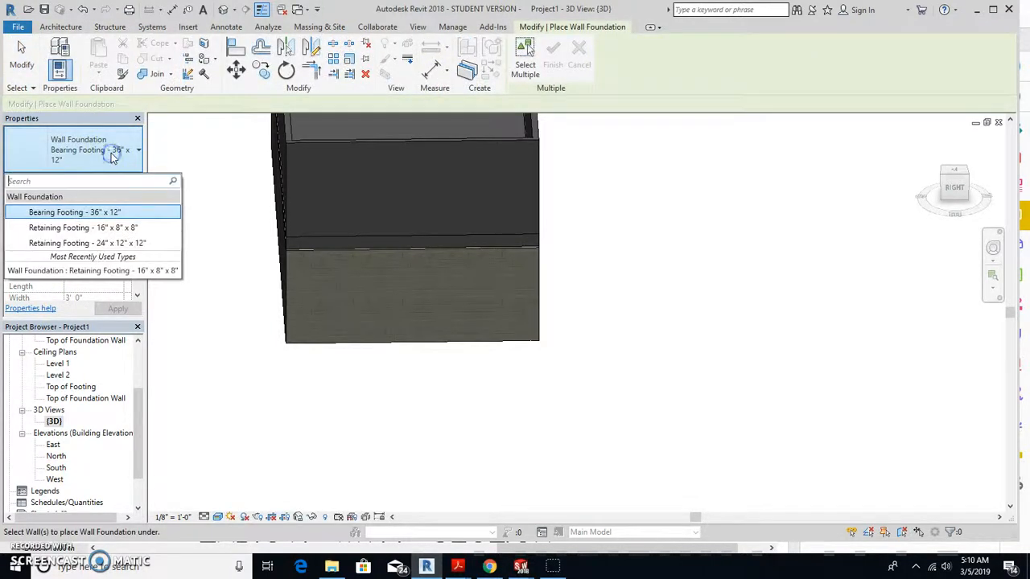
pyautogui.click(76, 213)
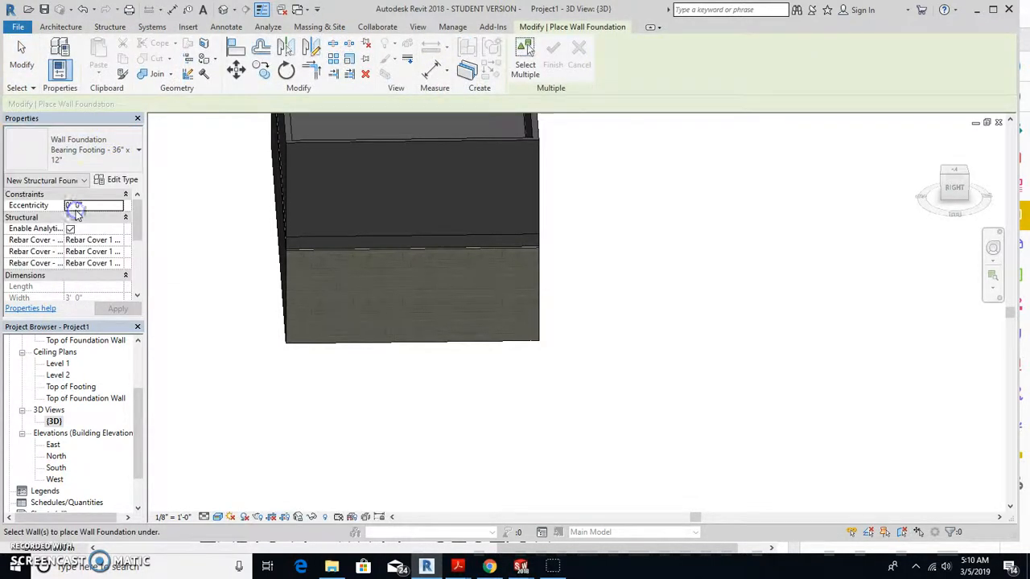
pyautogui.click(117, 180)
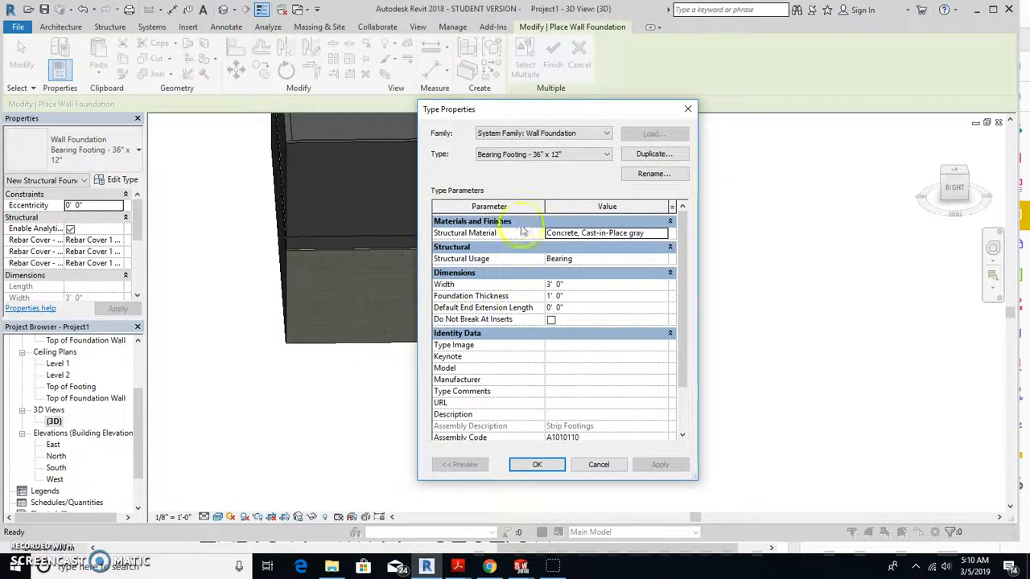
pyautogui.click(642, 152)
pyautogui.click(566, 285)
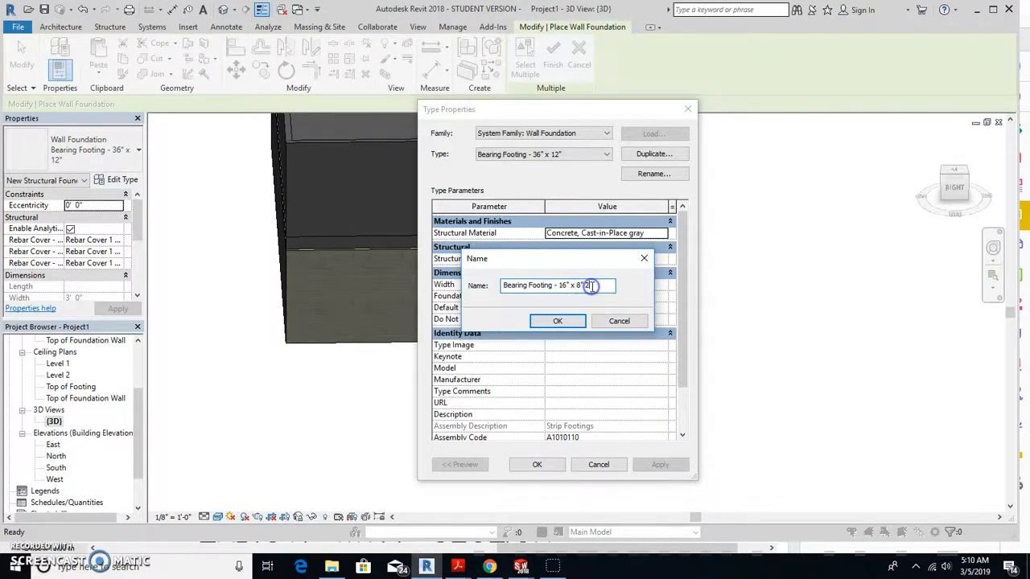
pyautogui.click(569, 326)
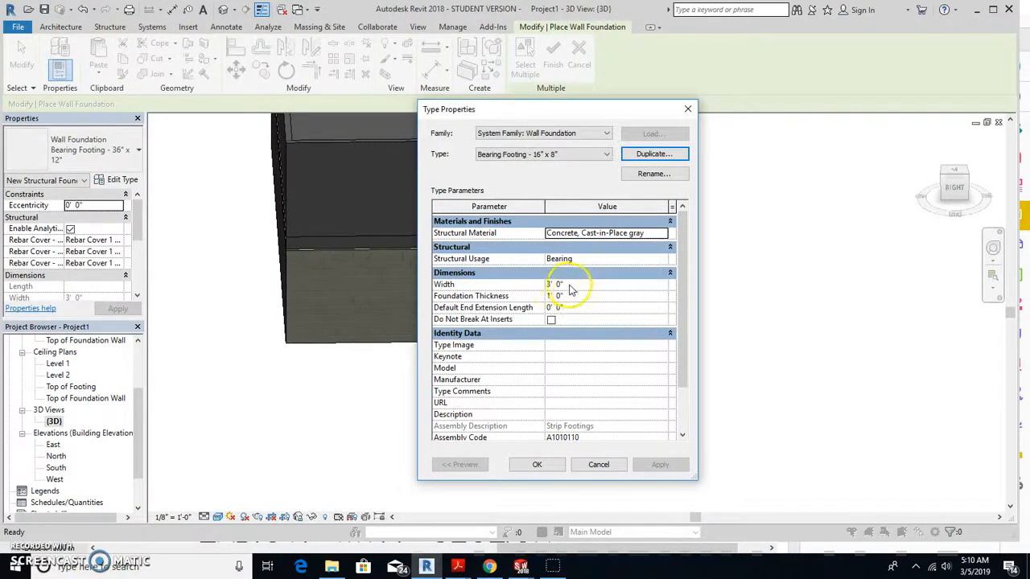
# Set the new bearing footing type's width to 16" and its foundation thickness to 8"
pyautogui.click(565, 284)
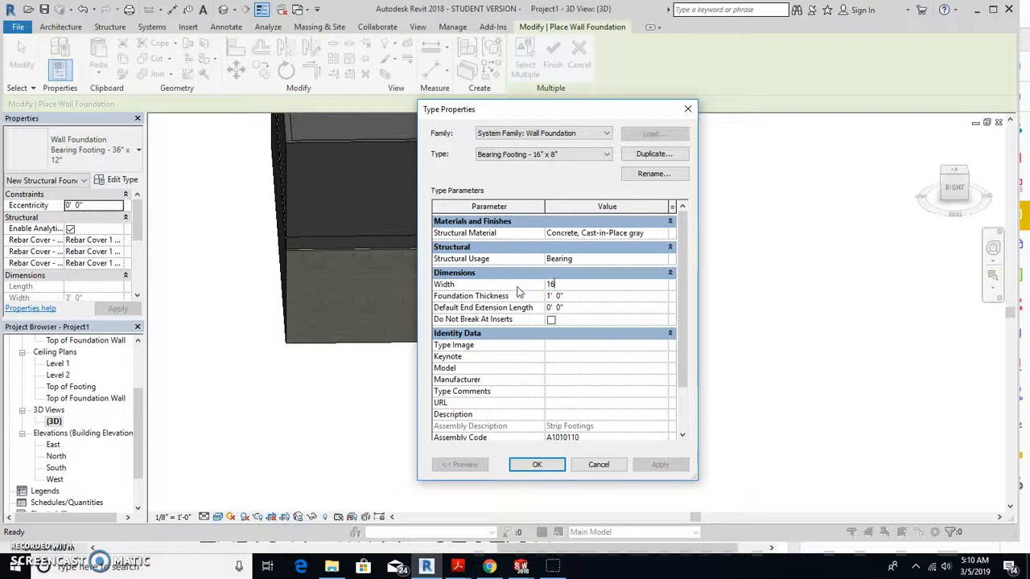
pyautogui.click(573, 296)
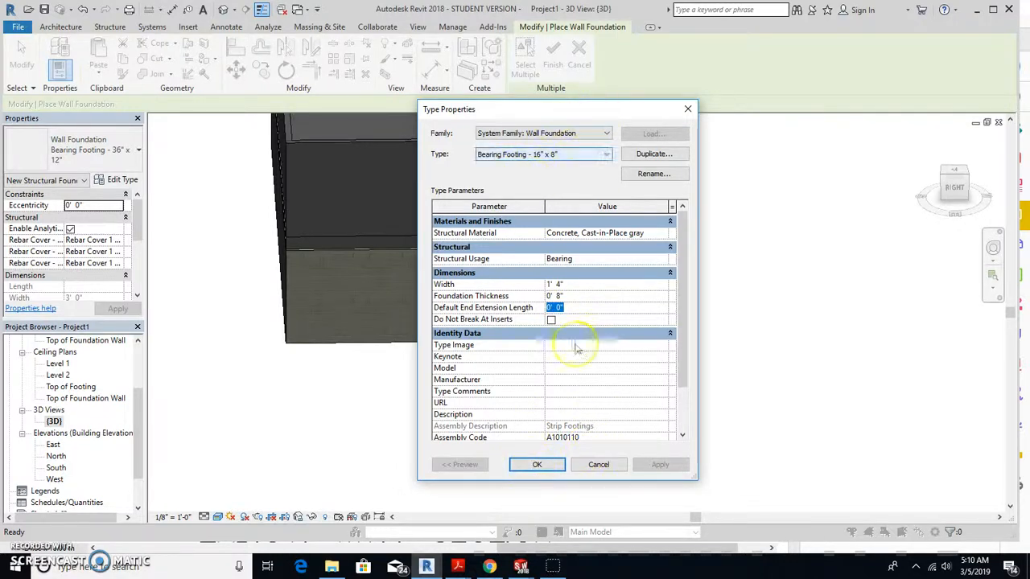
pyautogui.click(544, 470)
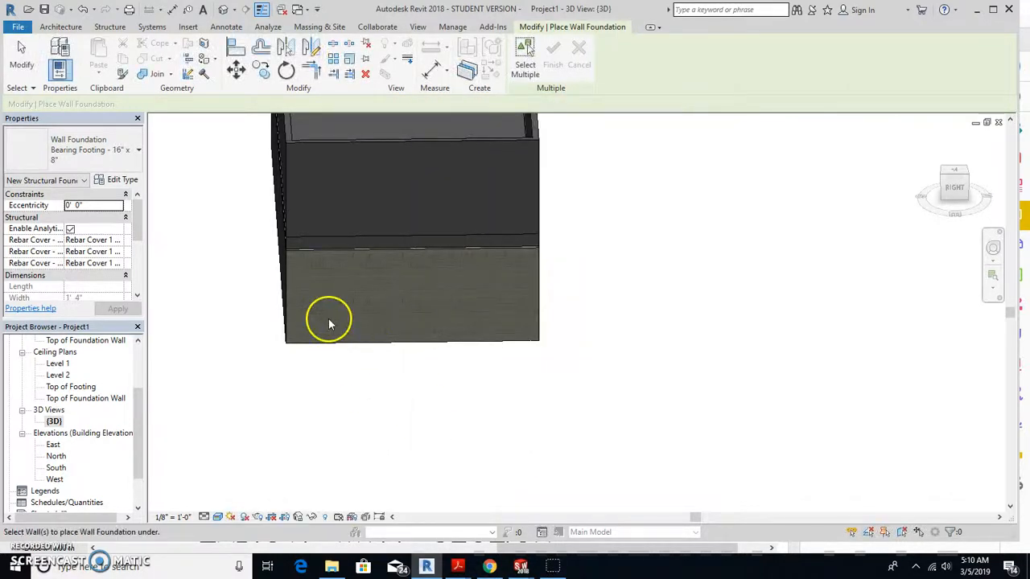
# Place Bearing Footing - 16" x 8" wall foundations under the masonry foundation walls around the building
pyautogui.moveTo(547, 355); pyautogui.dragTo(402, 241, button='middle')
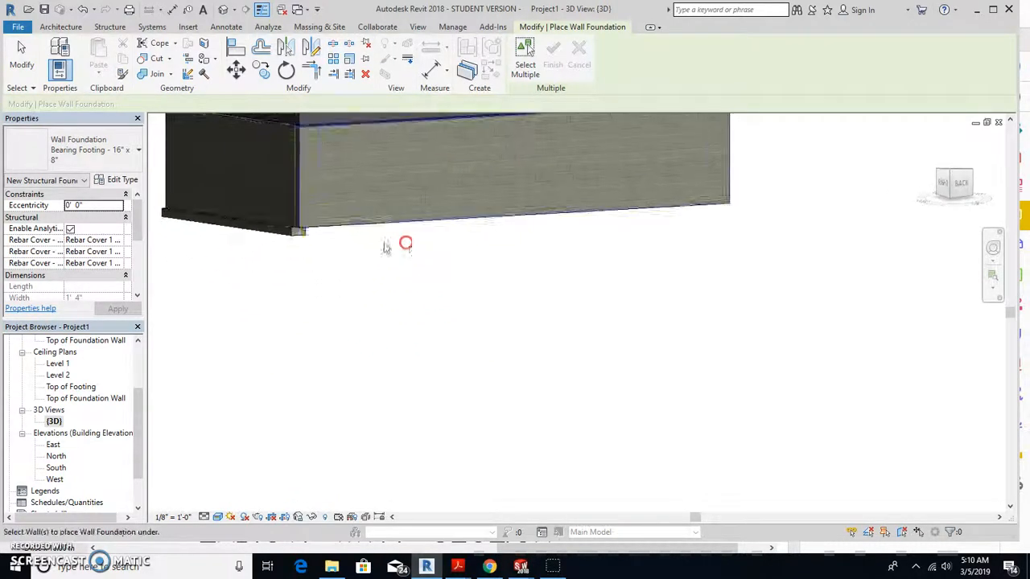
pyautogui.keyDown('shift'); pyautogui.moveTo(579, 223); pyautogui.dragTo(621, 272, button='middle'); pyautogui.keyUp('shift')
pyautogui.click(748, 240)
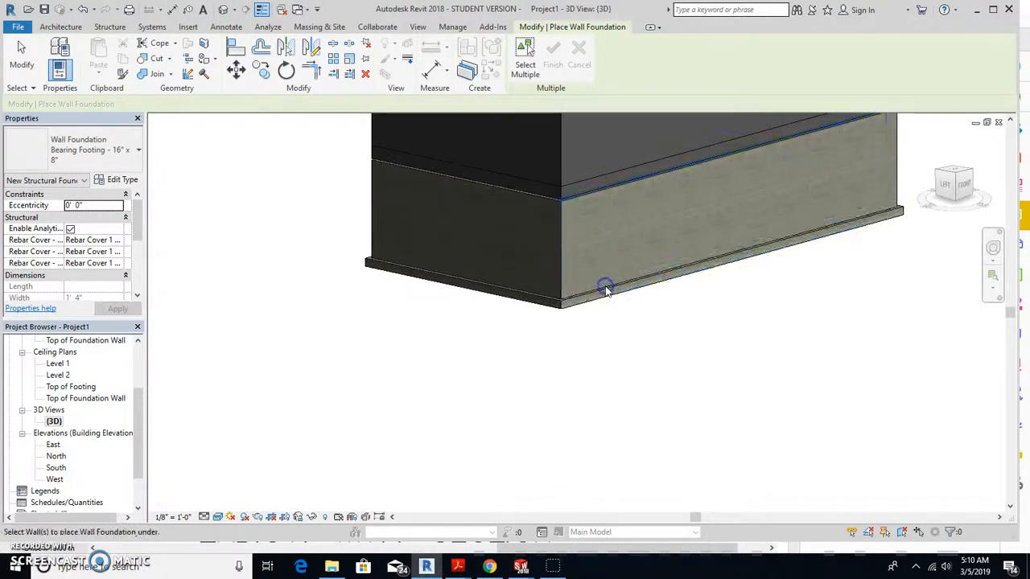
pyautogui.scroll(-2, 681, 295)
pyautogui.scroll(3, 692, 285)
pyautogui.moveTo(699, 282); pyautogui.dragTo(704, 307, button='middle')
pyautogui.scroll(3, 576, 348)
pyautogui.scroll(-4, 515, 350)
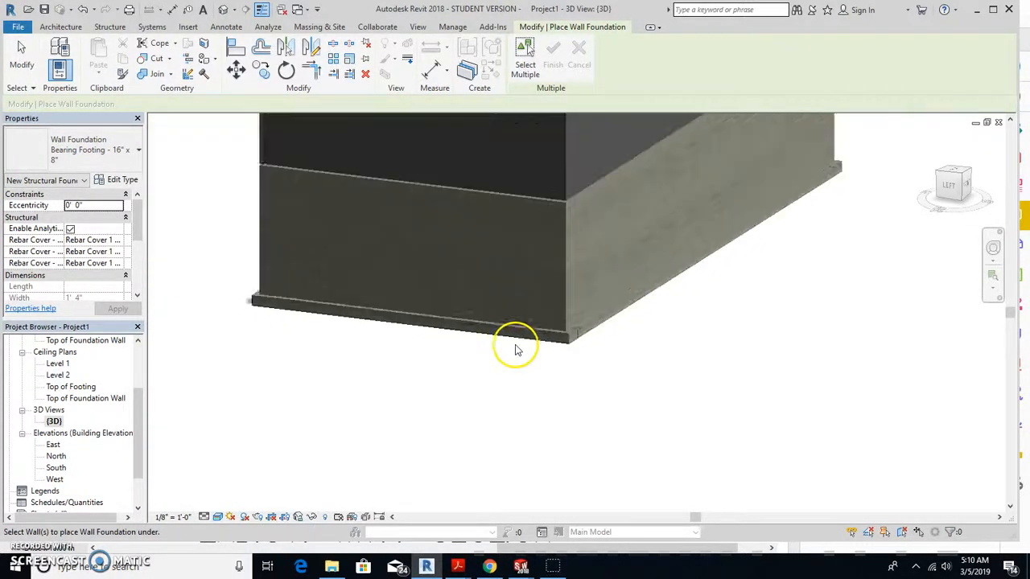
# Open the East elevation and examine the footing and foundation wall against the Top of Footing and Top of Foundation Wall levels
pyautogui.doubleClick(53, 445)
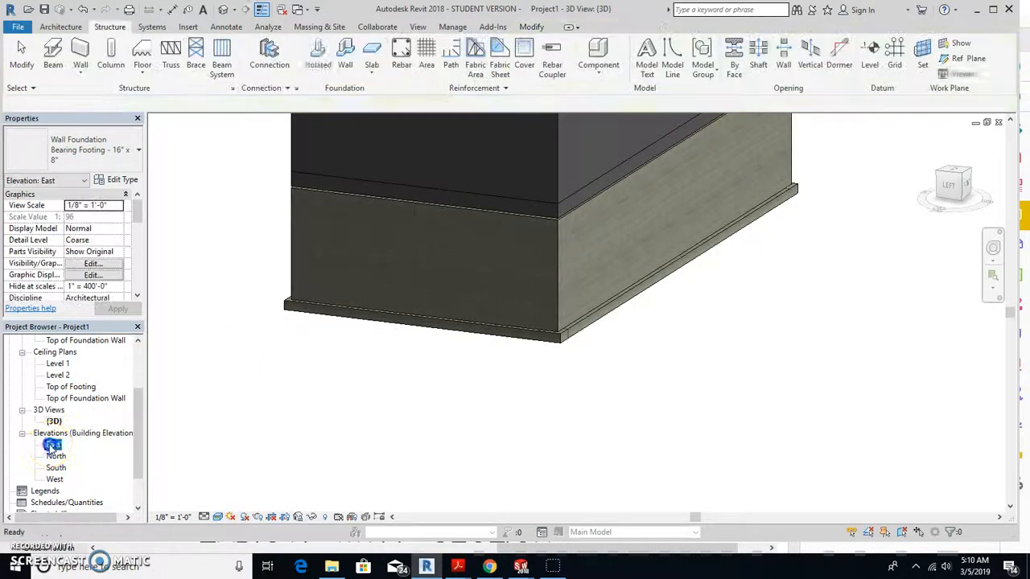
pyautogui.scroll(5, 467, 356)
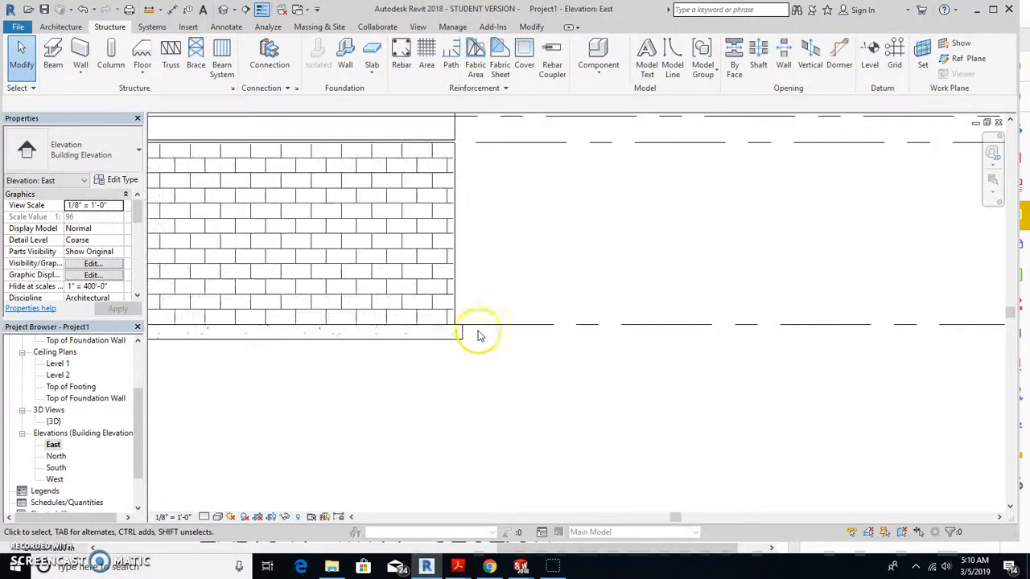
pyautogui.scroll(-1, 301, 350)
pyautogui.moveTo(298, 352); pyautogui.dragTo(656, 382, button='middle')
pyautogui.scroll(1, 488, 374)
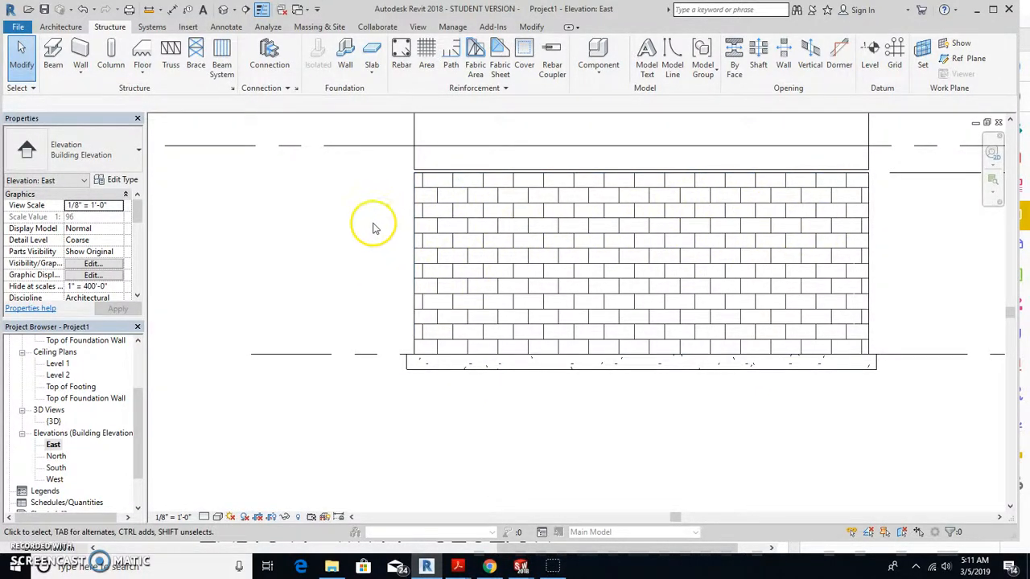
pyautogui.scroll(-2, 373, 227)
pyautogui.moveTo(793, 265); pyautogui.dragTo(649, 289, button='middle')
pyautogui.scroll(2, 611, 310)
pyautogui.scroll(-2, 611, 310)
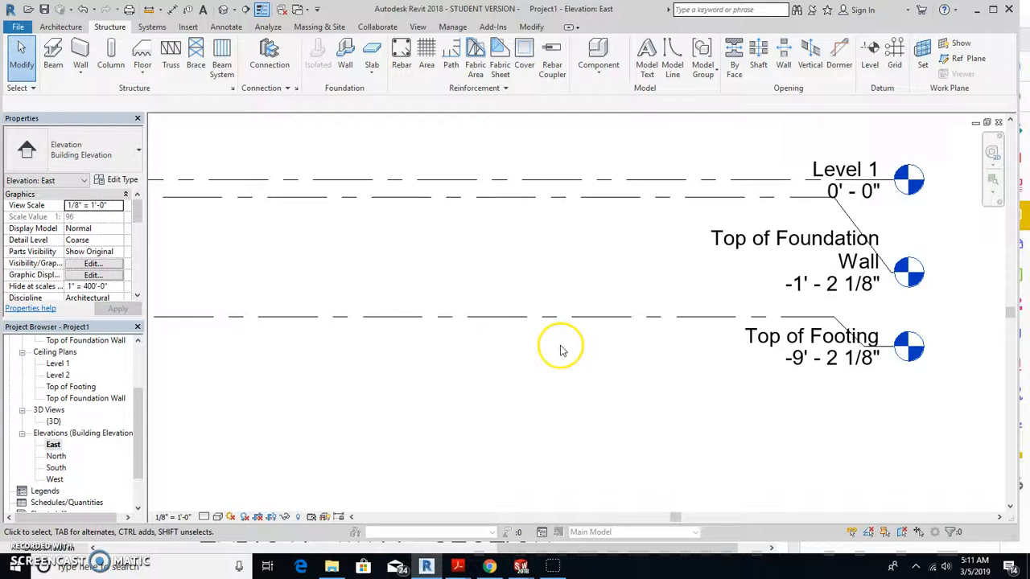
pyautogui.scroll(-1, 561, 348)
pyautogui.moveTo(490, 317); pyautogui.dragTo(1027, 348, button='middle')
pyautogui.scroll(2, 832, 282)
pyautogui.scroll(3, 653, 232)
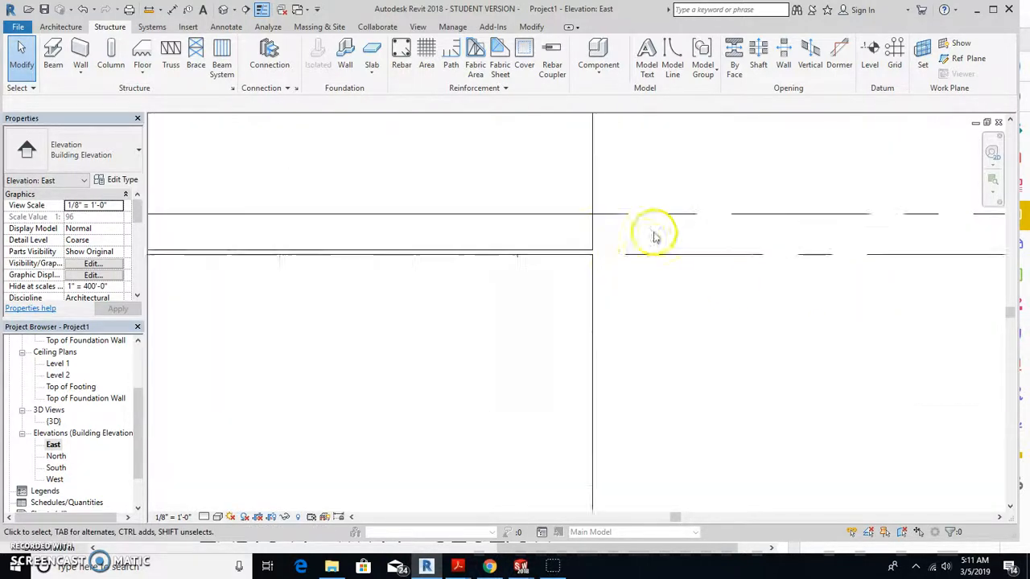
pyautogui.scroll(-4, 576, 259)
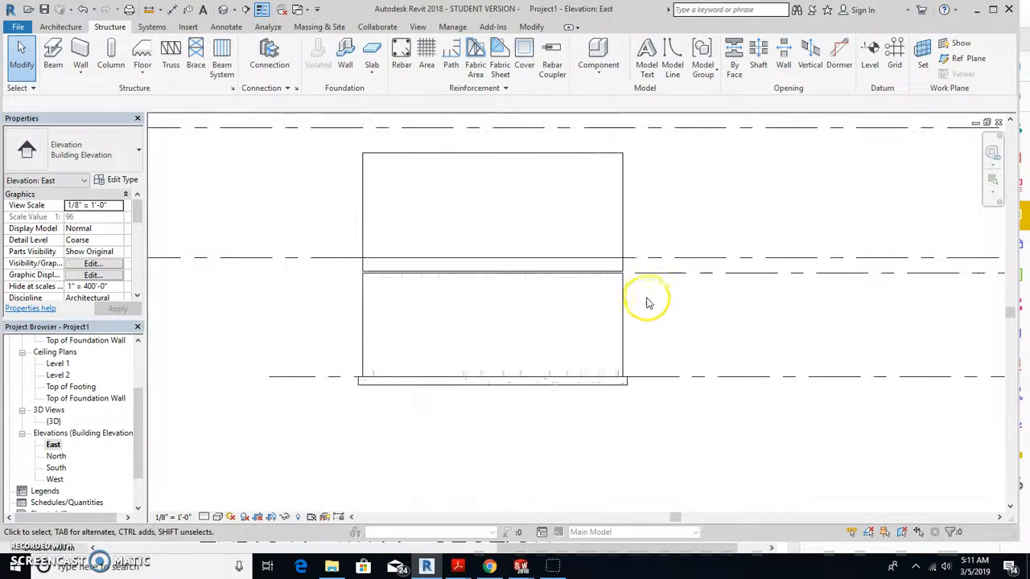
pyautogui.moveTo(650, 301); pyautogui.dragTo(687, 303, button='middle')
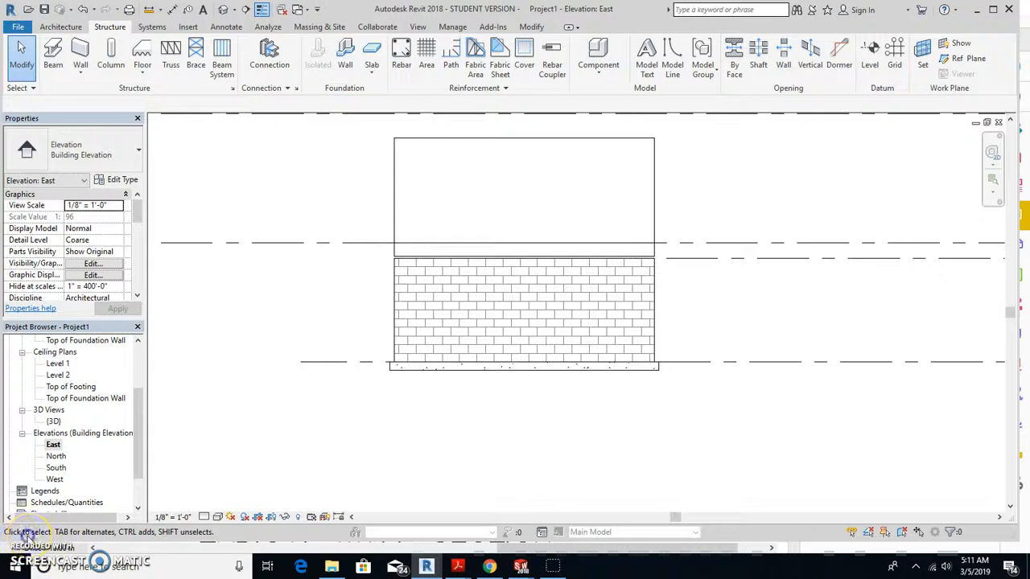
# Switch to the Habitat - Genske Model PDF and read the basement slab note on the wall section at 200% zoom
pyautogui.moveTo(458, 566)
pyautogui.click(512, 521)
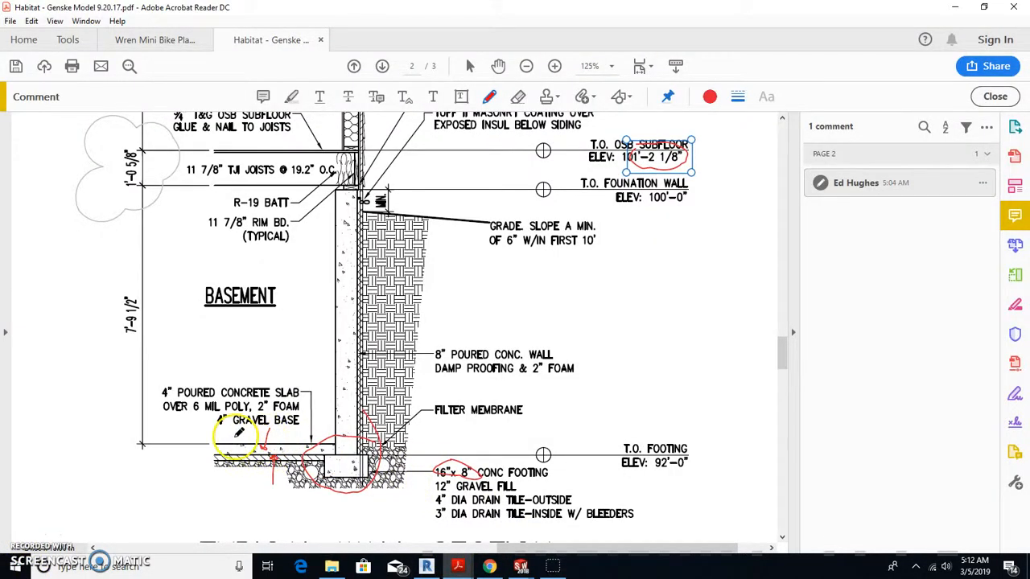
pyautogui.keyDown('ctrl'); pyautogui.scroll(3, 268, 438); pyautogui.keyUp('ctrl')
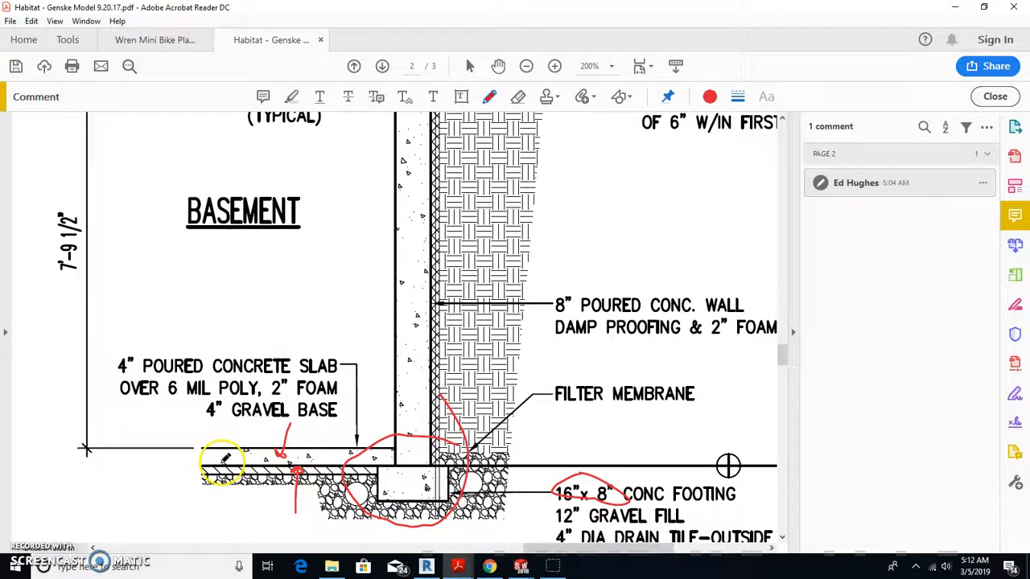
# Switch back to Revit and open the Top of Footing ceiling plan with the whole foundation wall outline in view
pyautogui.click(426, 567)
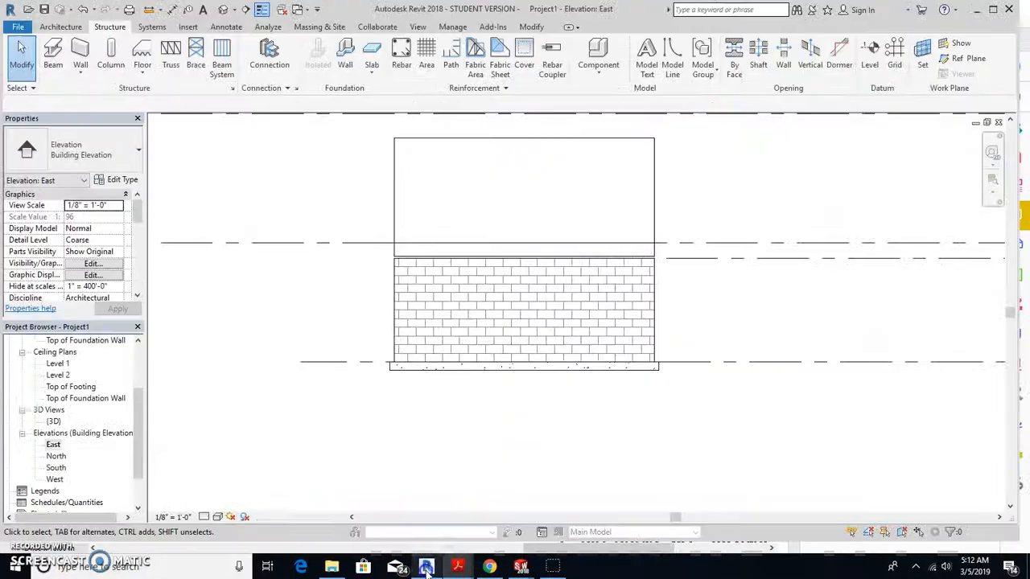
pyautogui.doubleClick(82, 389)
pyautogui.scroll(3, 301, 305)
pyautogui.moveTo(302, 304); pyautogui.dragTo(380, 325, button='middle')
pyautogui.scroll(-2, 374, 316)
# Start a structural foundation slab and duplicate the 6" Foundation Slab type as 4" Foundation Slab
pyautogui.click(60, 29)
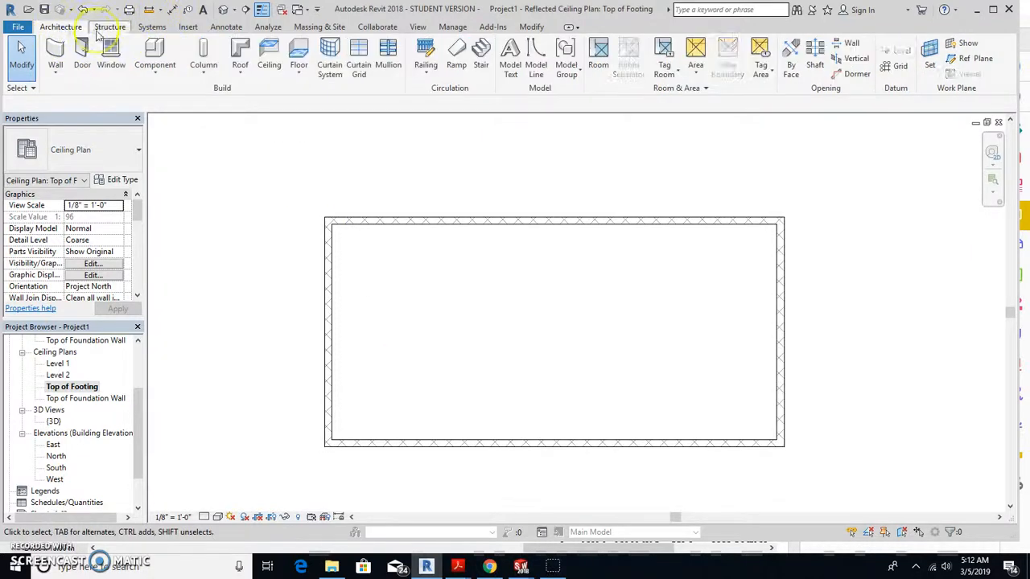
pyautogui.click(104, 29)
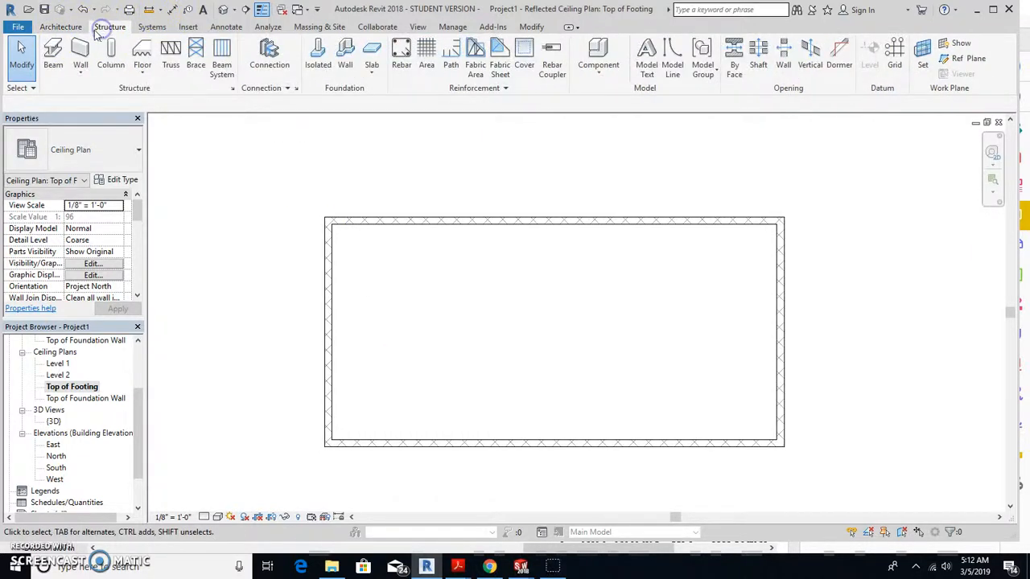
pyautogui.click(371, 74)
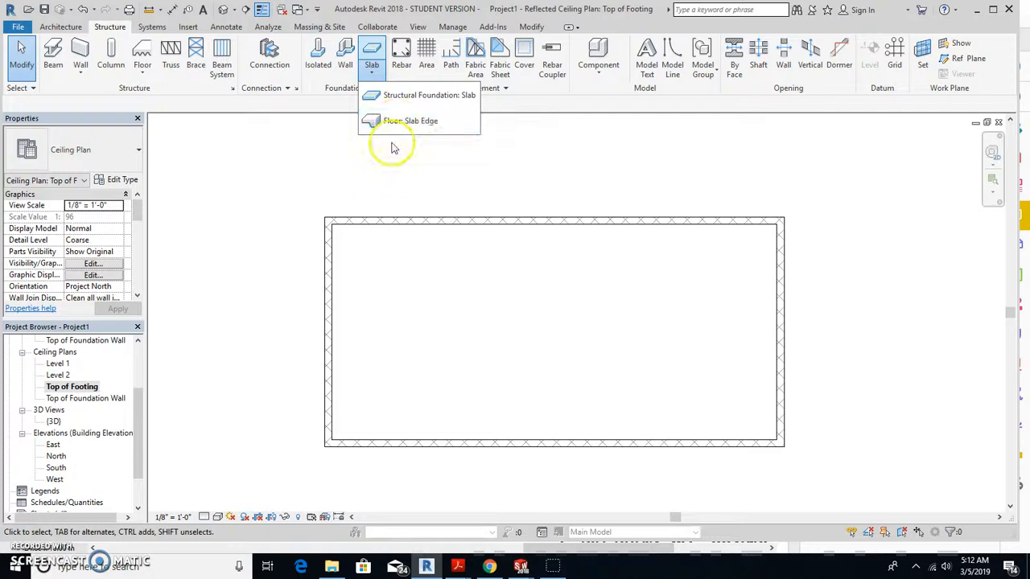
pyautogui.click(409, 100)
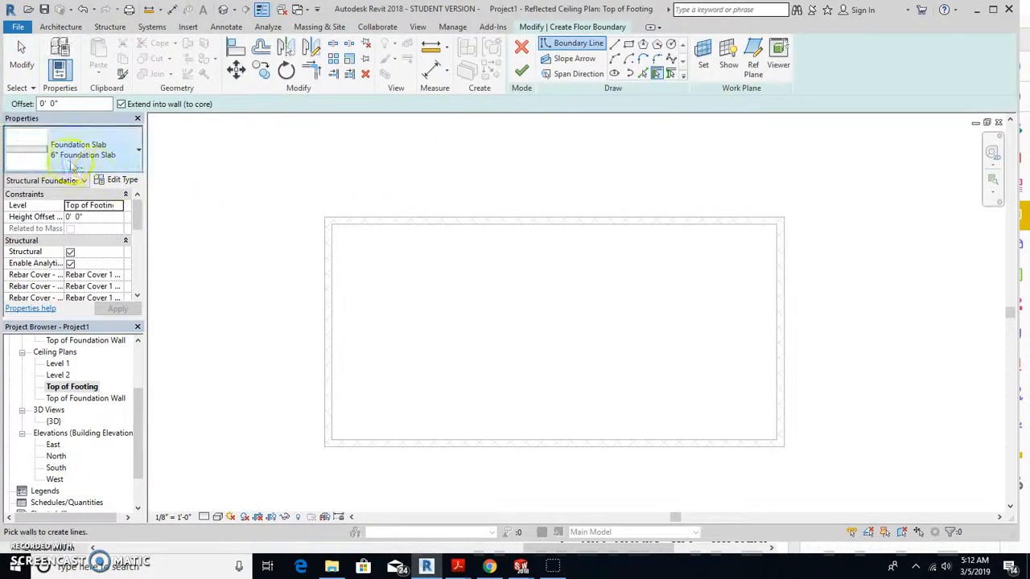
pyautogui.click(121, 179)
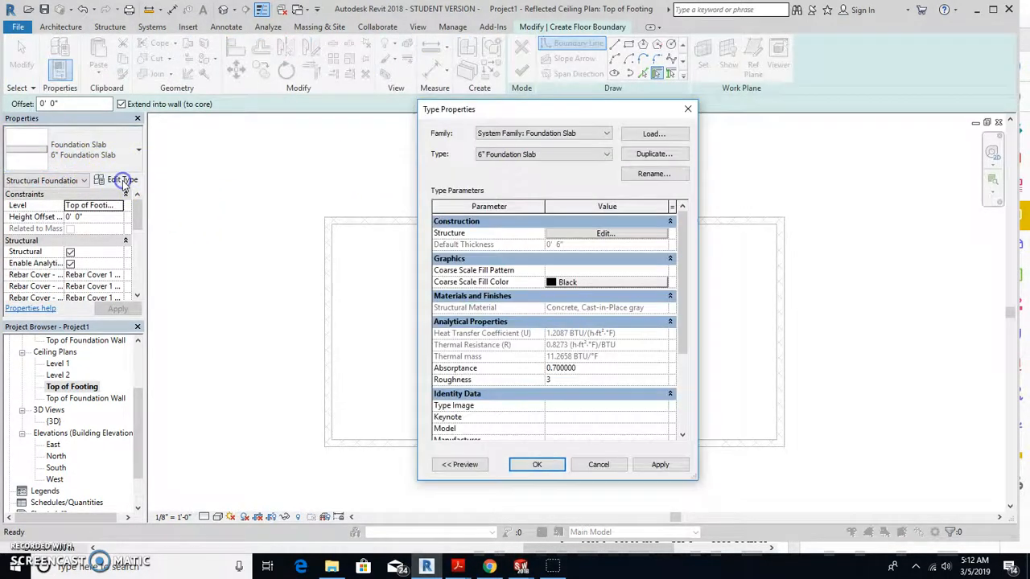
pyautogui.click(640, 155)
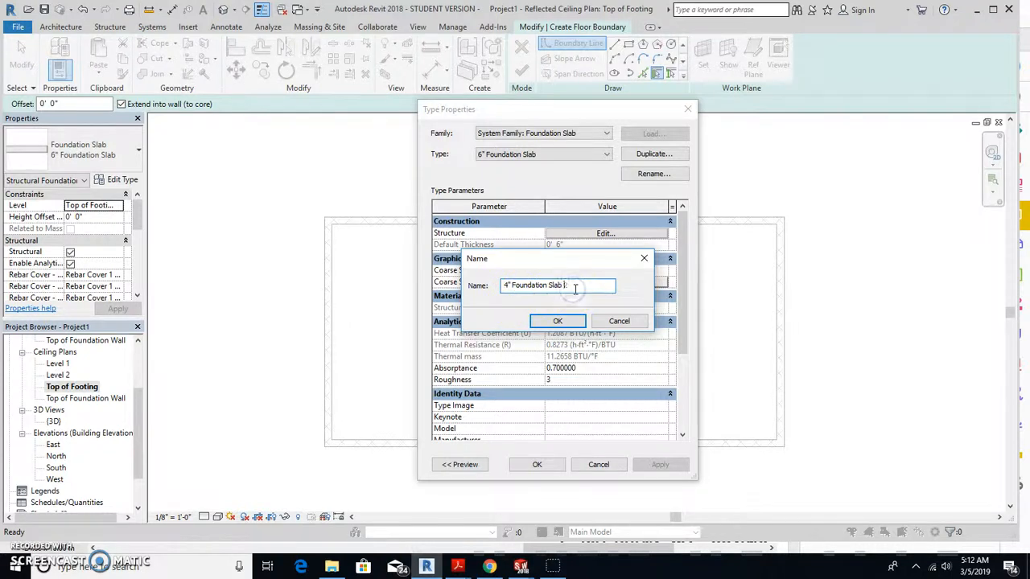
pyautogui.click(558, 322)
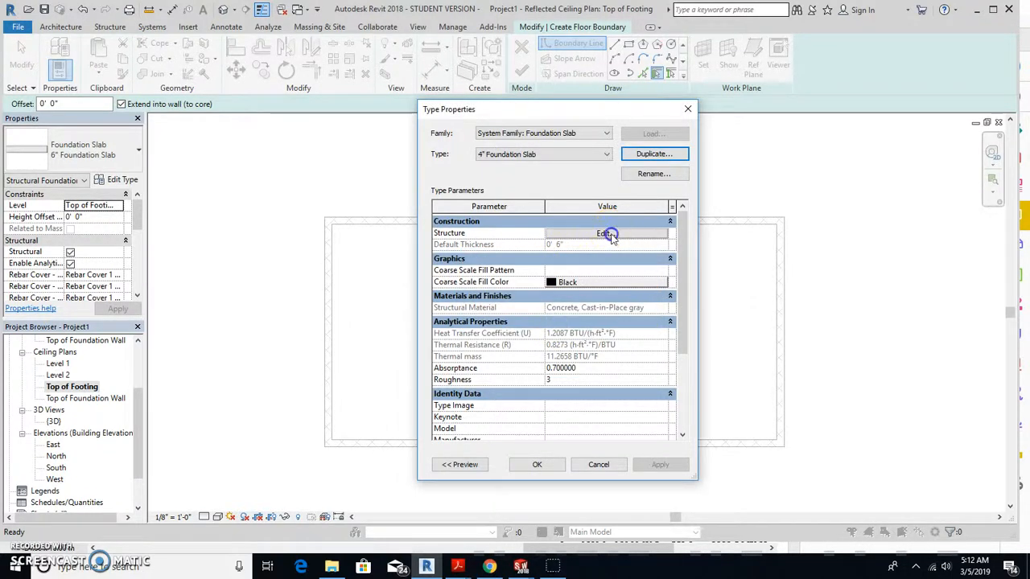
# Set the structure layer thickness of the 4" Foundation Slab type to 0' 4"
pyautogui.click(610, 234)
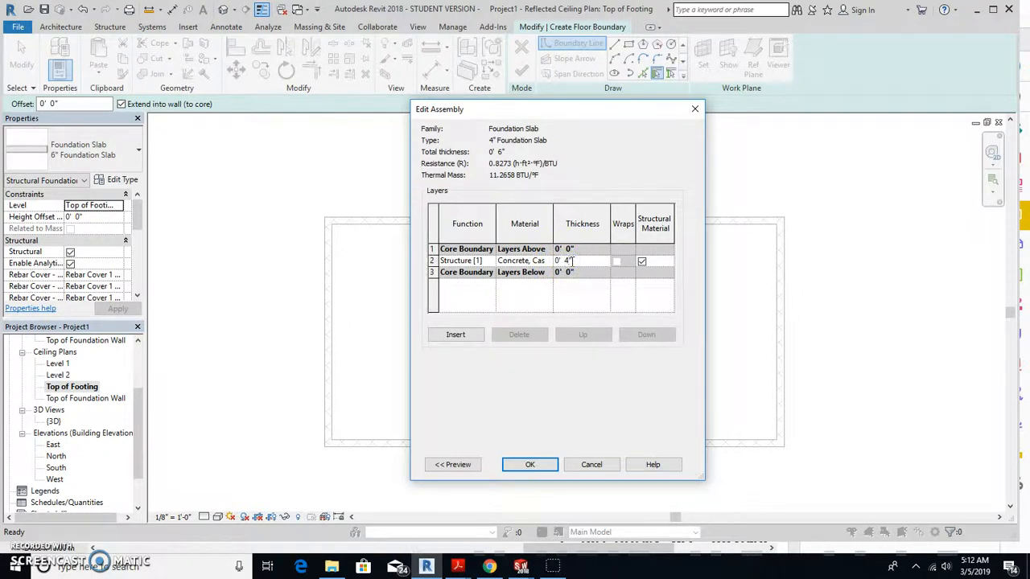
pyautogui.click(548, 465)
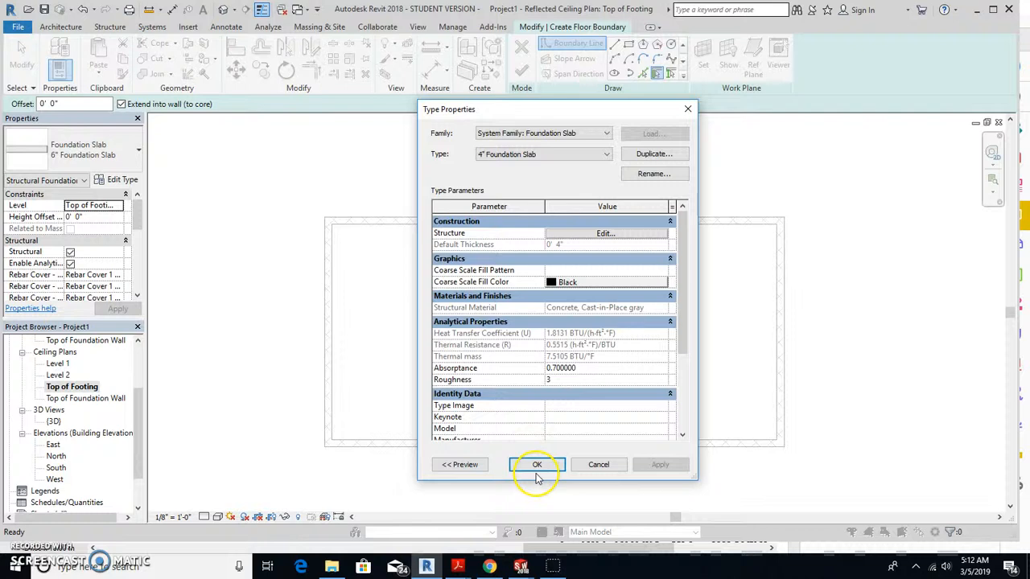
pyautogui.click(537, 466)
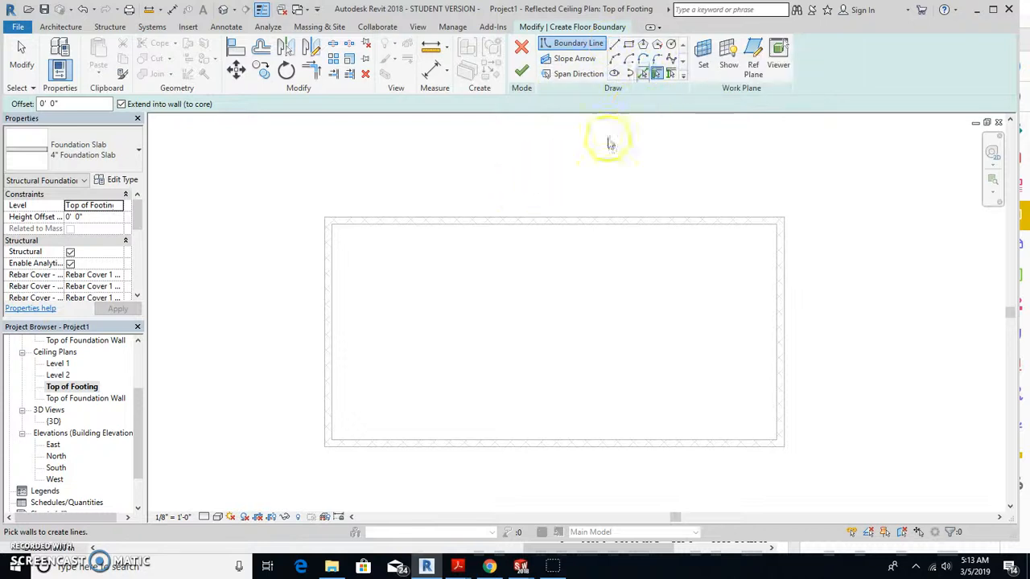
# Create the 4" Foundation Slab with its boundary picked along the inner faces of all four foundation walls, then turn off extending into the wall core
pyautogui.click(544, 223)
pyautogui.click(778, 350)
pyautogui.click(711, 437)
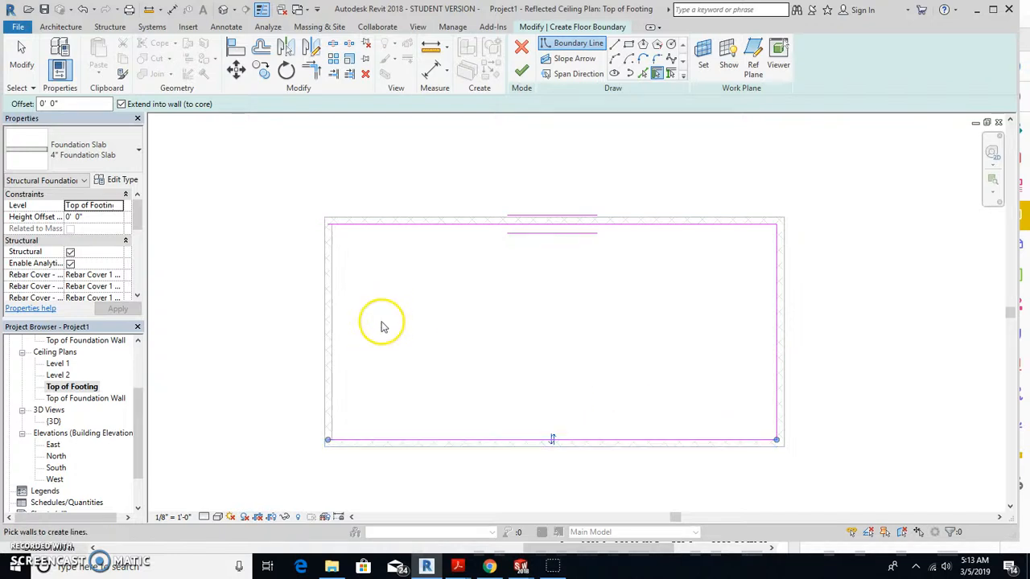
pyautogui.click(334, 308)
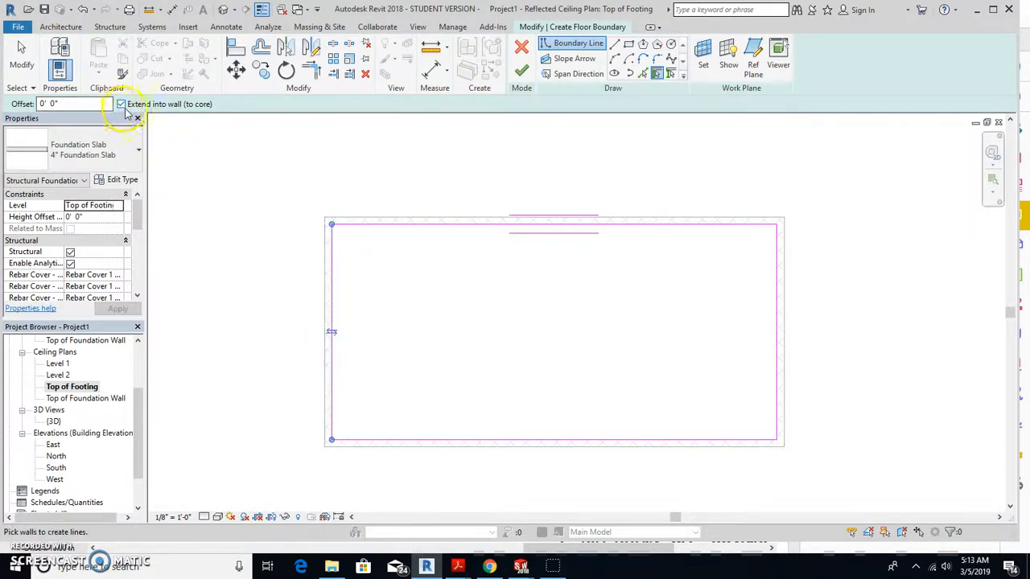
pyautogui.click(123, 105)
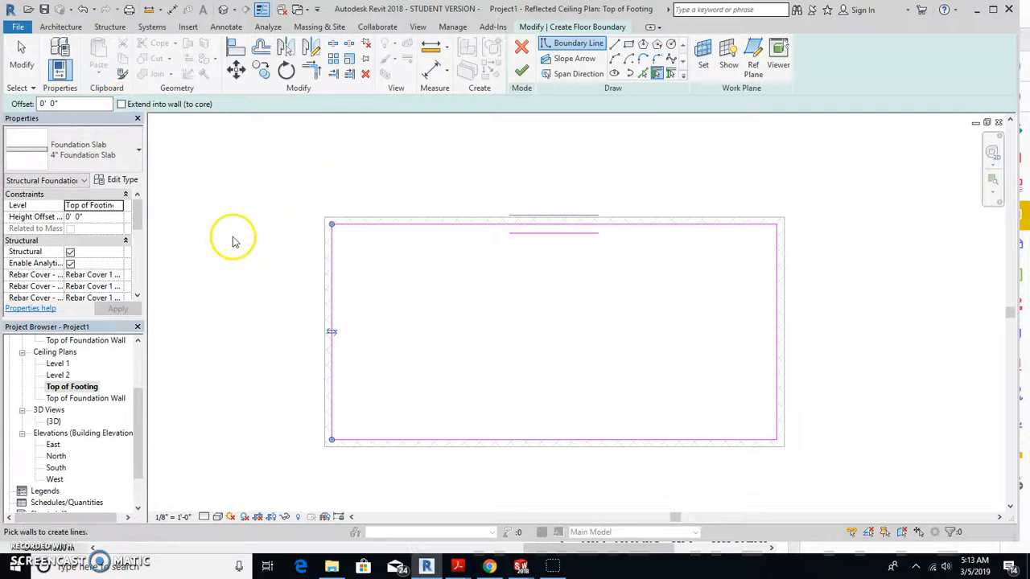
pyautogui.click(523, 74)
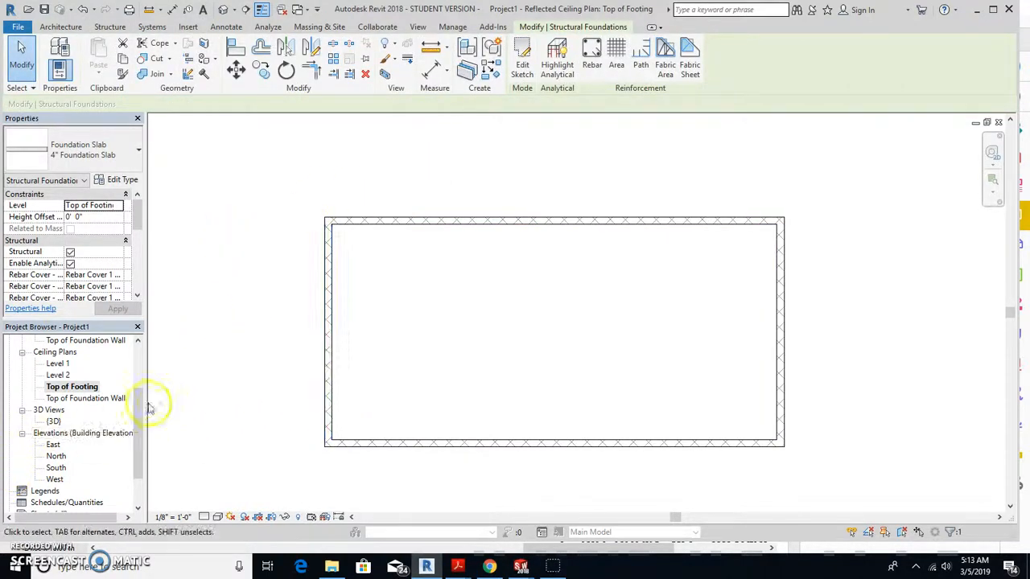
# Open the default 3D view and hide the masonry foundation wall element at the near short end of the building
pyautogui.doubleClick(53, 421)
pyautogui.moveTo(223, 394); pyautogui.dragTo(302, 407, button='middle')
pyautogui.scroll(1, 363, 333)
pyautogui.click(362, 335)
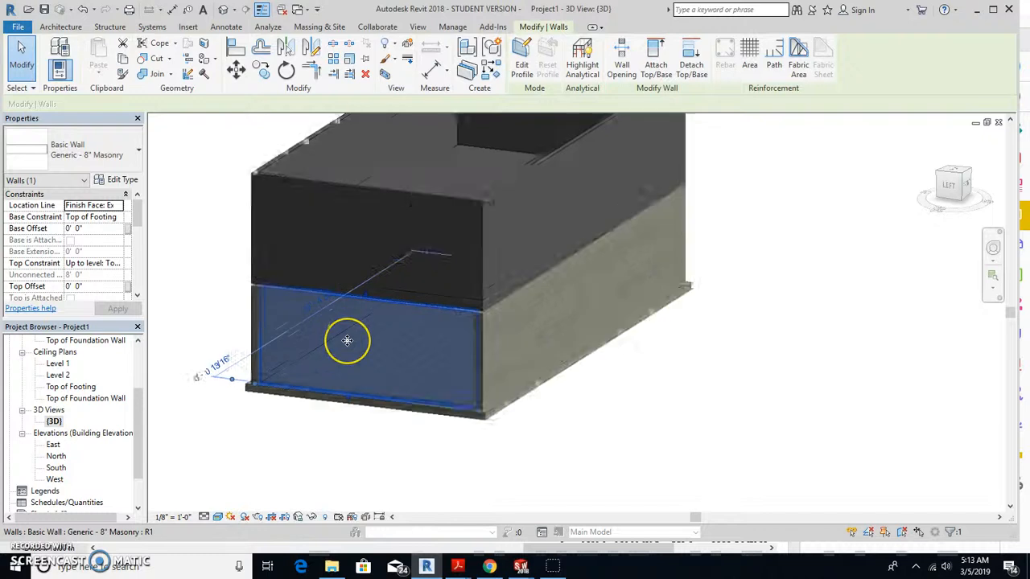
pyautogui.scroll(2, 347, 340)
pyautogui.rightClick(346, 341)
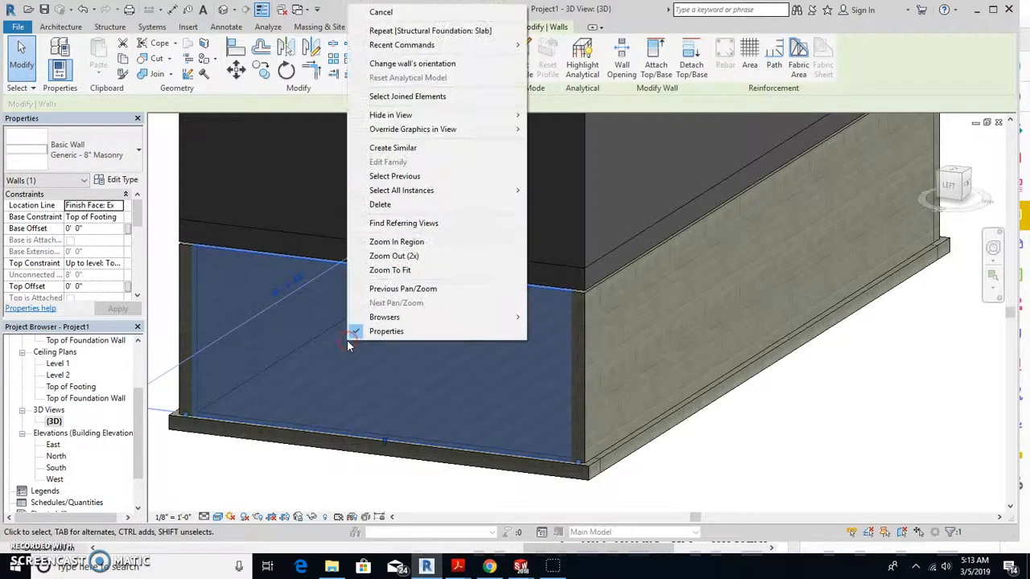
pyautogui.moveTo(525, 118)
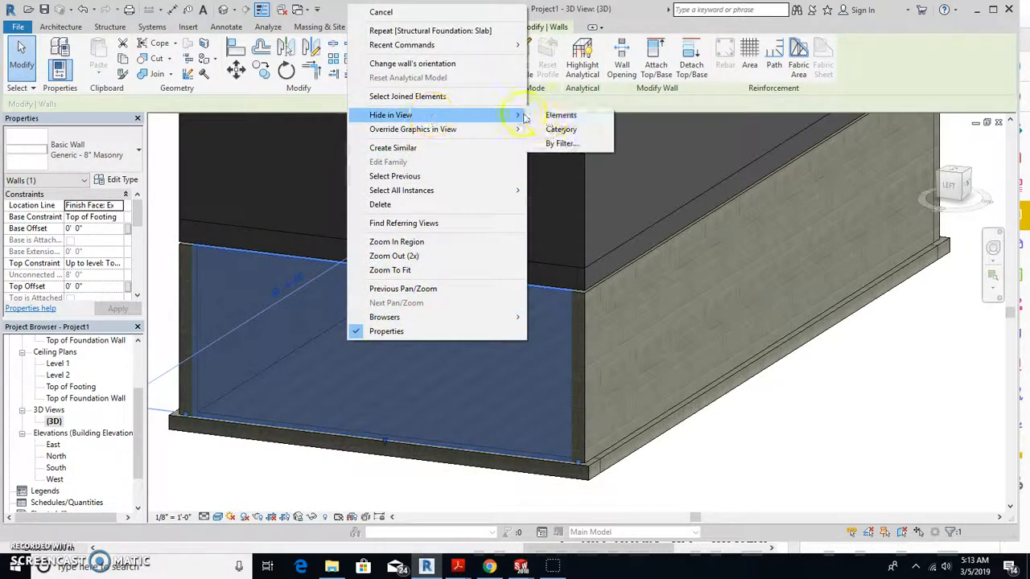
pyautogui.click(561, 115)
# Examine the slab and footing from above and below, and hide the bearing footing element along the building's open short end
pyautogui.keyDown('shift'); pyautogui.moveTo(241, 501); pyautogui.dragTo(400, 400, button='middle'); pyautogui.keyUp('shift')
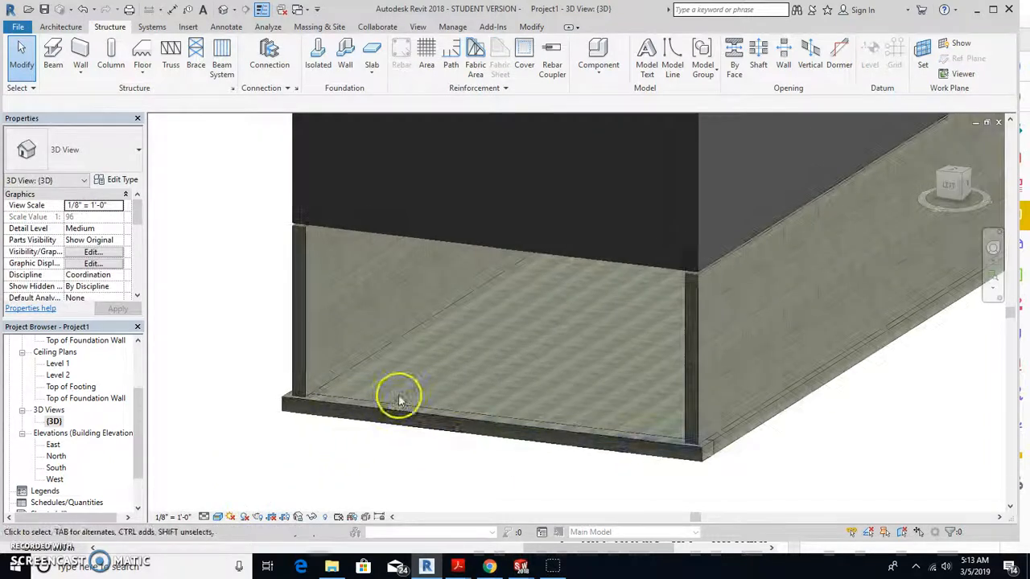
pyautogui.scroll(3, 379, 397)
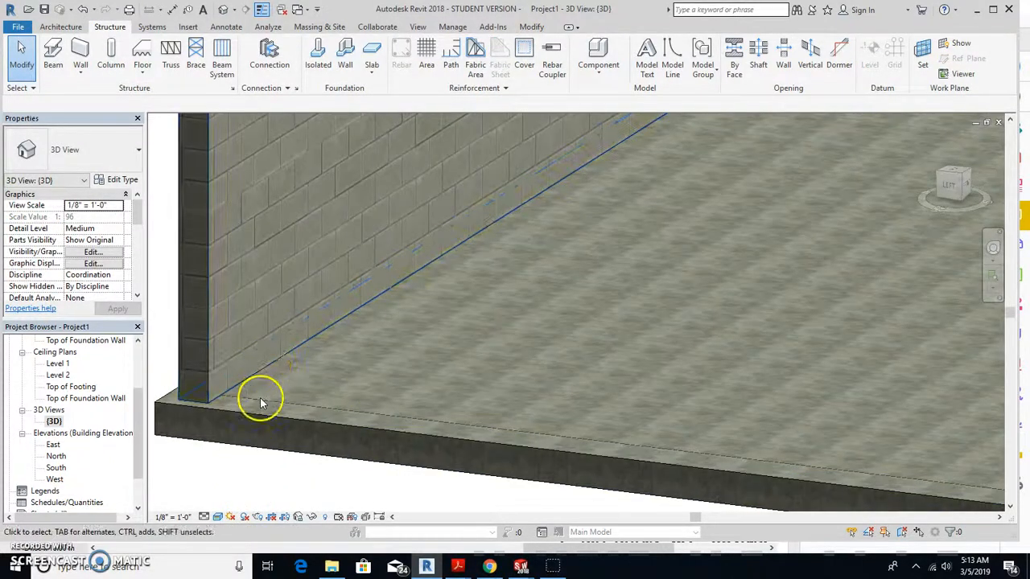
pyautogui.keyDown('shift'); pyautogui.moveTo(361, 421); pyautogui.dragTo(448, 403, button='middle'); pyautogui.keyUp('shift')
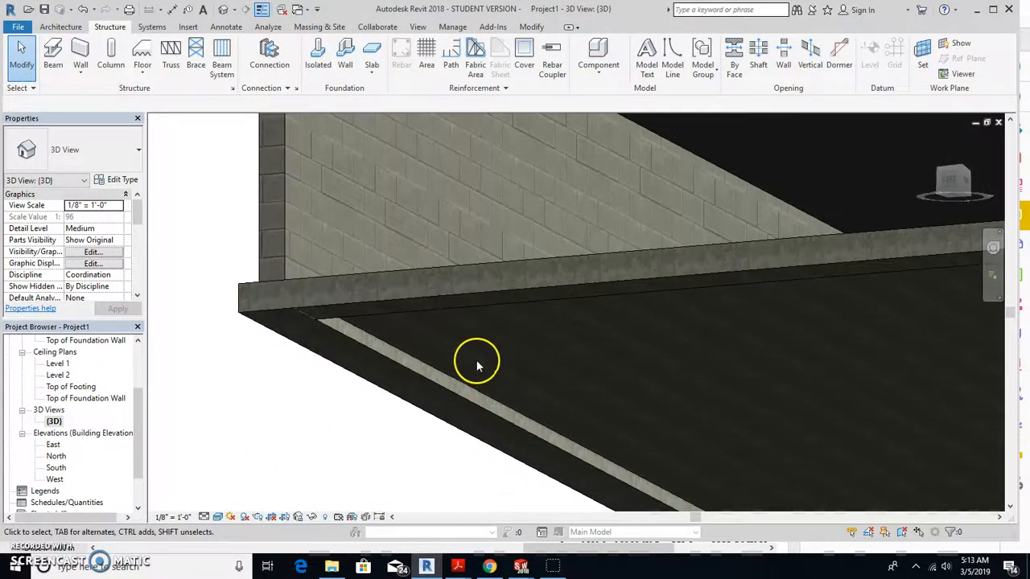
pyautogui.keyDown('shift'); pyautogui.moveTo(433, 335); pyautogui.dragTo(313, 15, button='middle'); pyautogui.keyUp('shift')
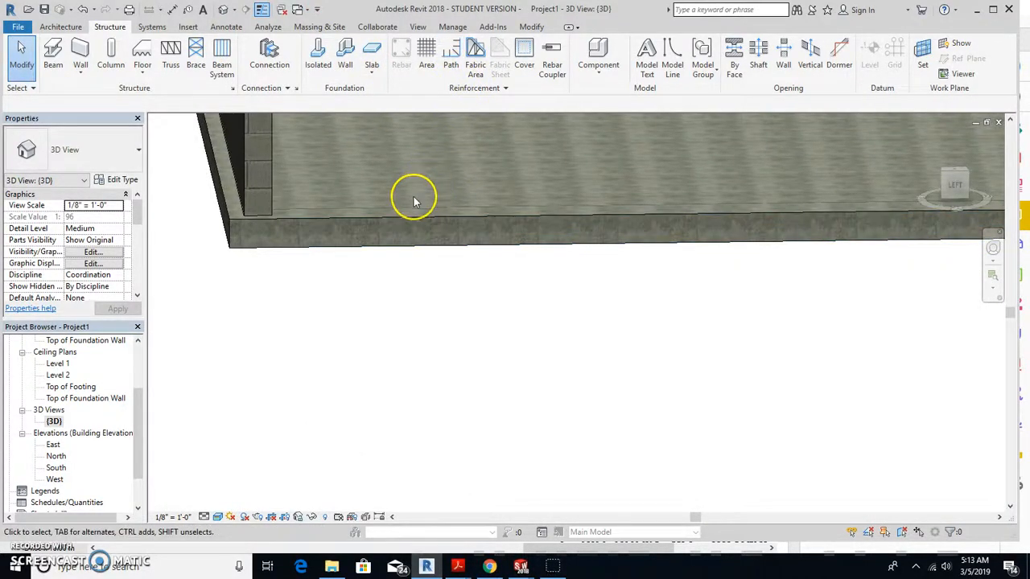
pyautogui.click(387, 223)
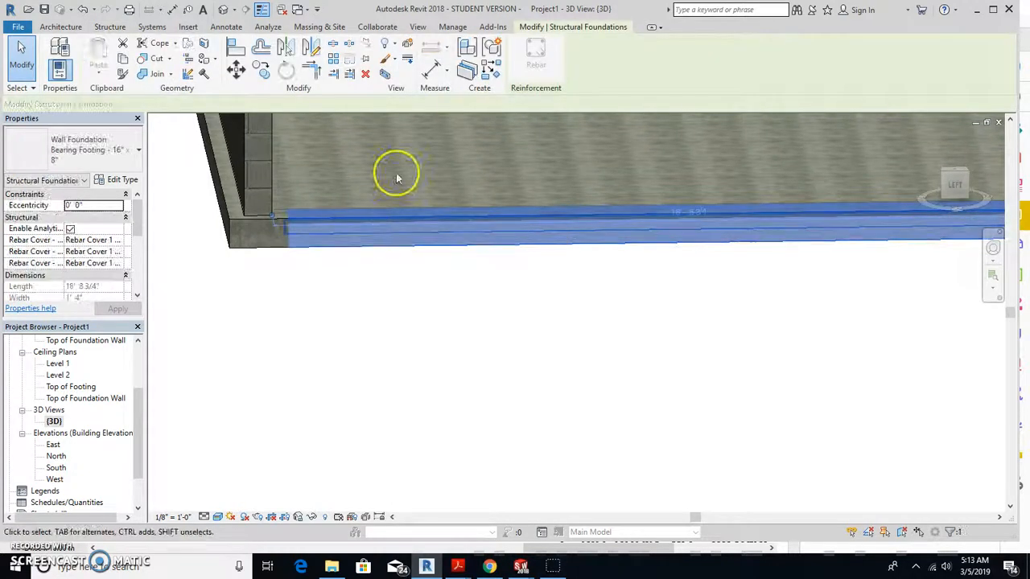
pyautogui.click(370, 293)
pyautogui.click(433, 223)
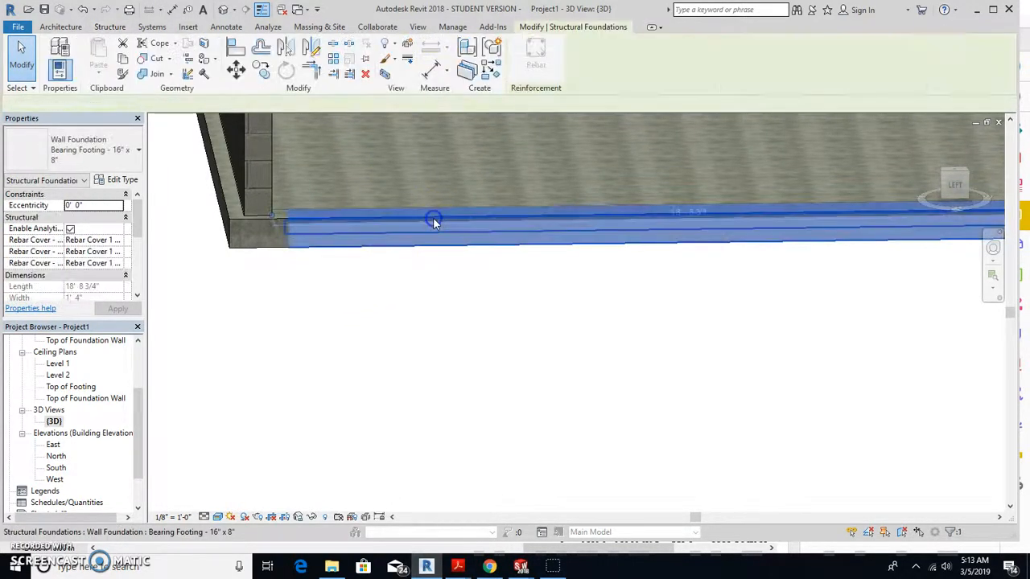
pyautogui.rightClick(434, 221)
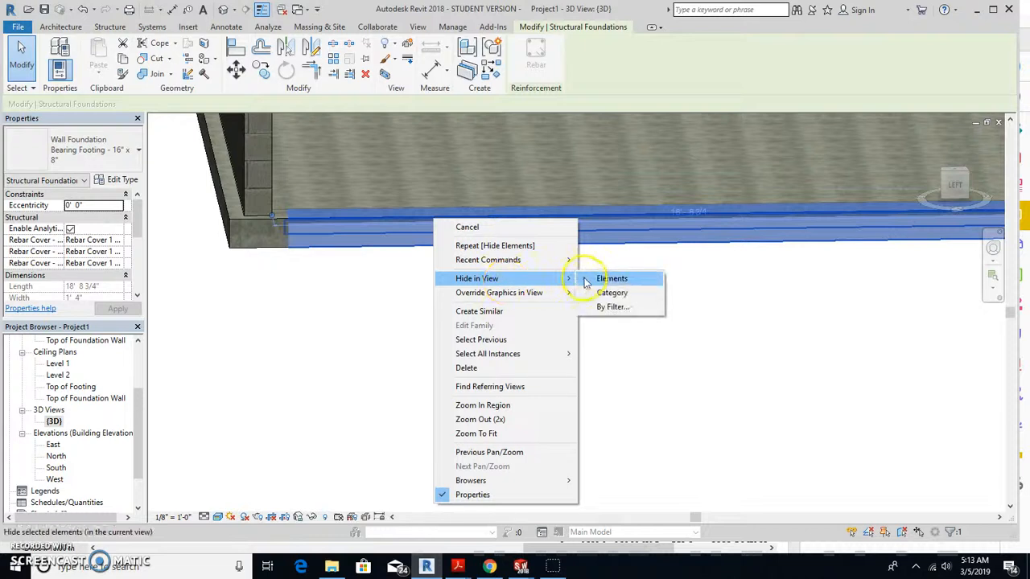
pyautogui.click(588, 279)
# Set the foundation slab's height offset from the Top of Footing level to 0' 4" so it sits on the footings
pyautogui.scroll(4, 443, 274)
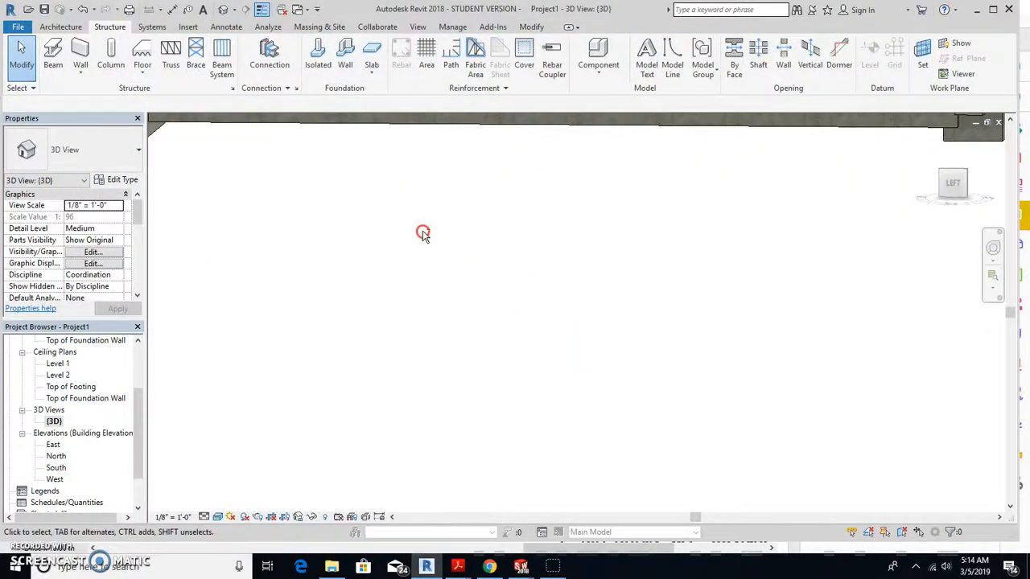
pyautogui.scroll(-3, 451, 403)
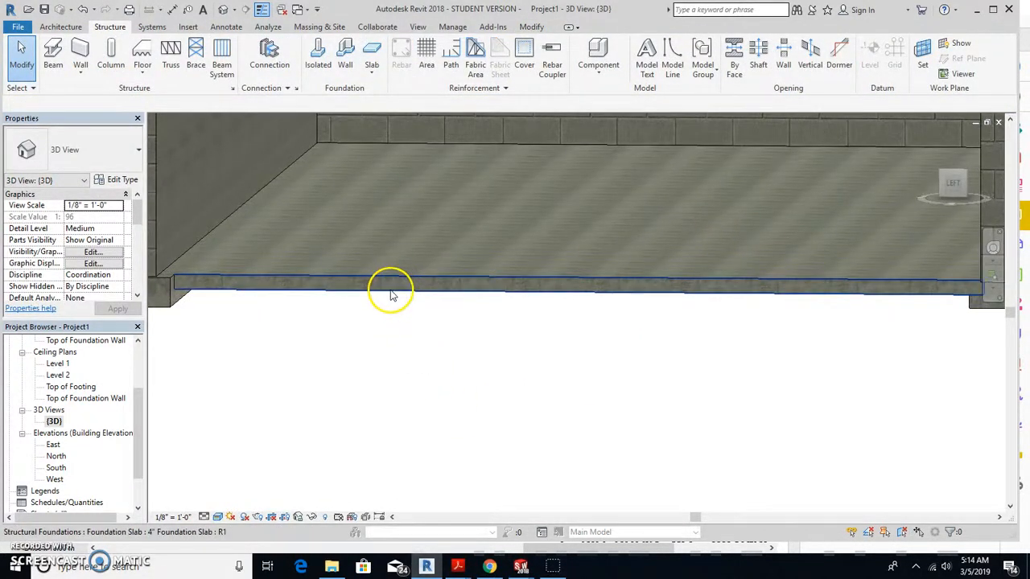
pyautogui.click(391, 294)
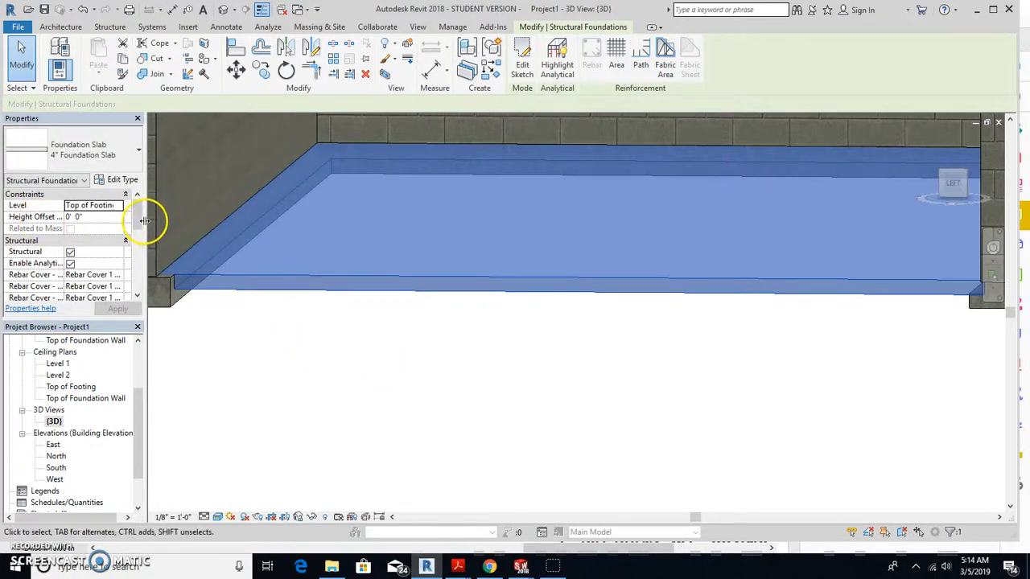
pyautogui.moveTo(139, 217)
pyautogui.mouseDown()
pyautogui.moveTo(136, 244)
pyautogui.moveTo(136, 215)
pyautogui.mouseUp()
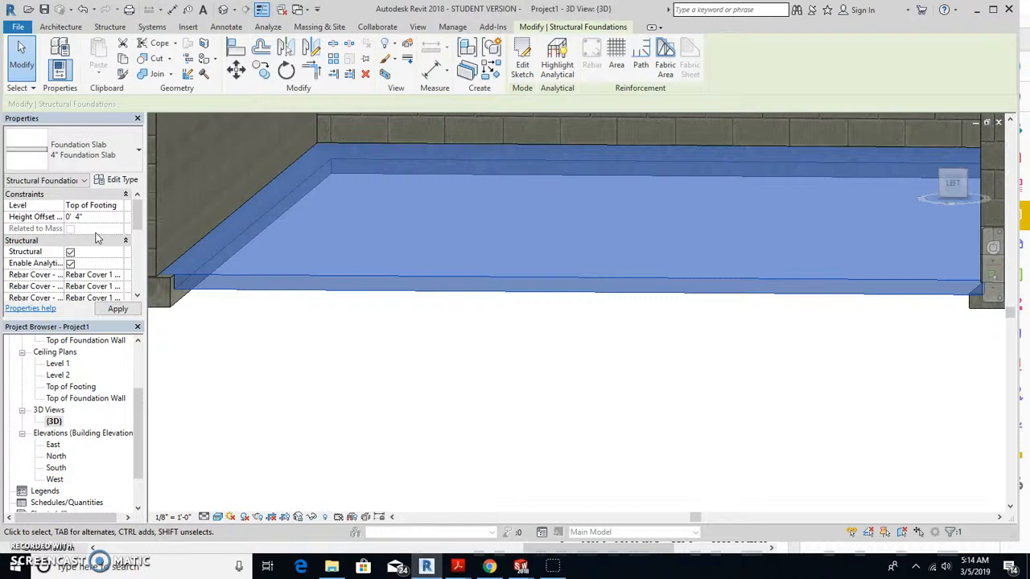
pyautogui.click(119, 309)
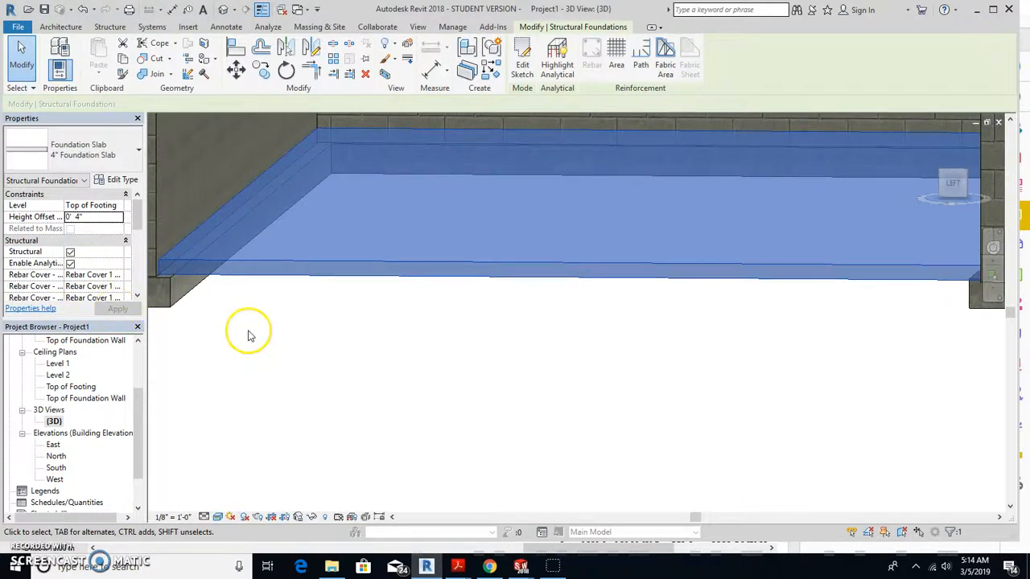
pyautogui.click(248, 335)
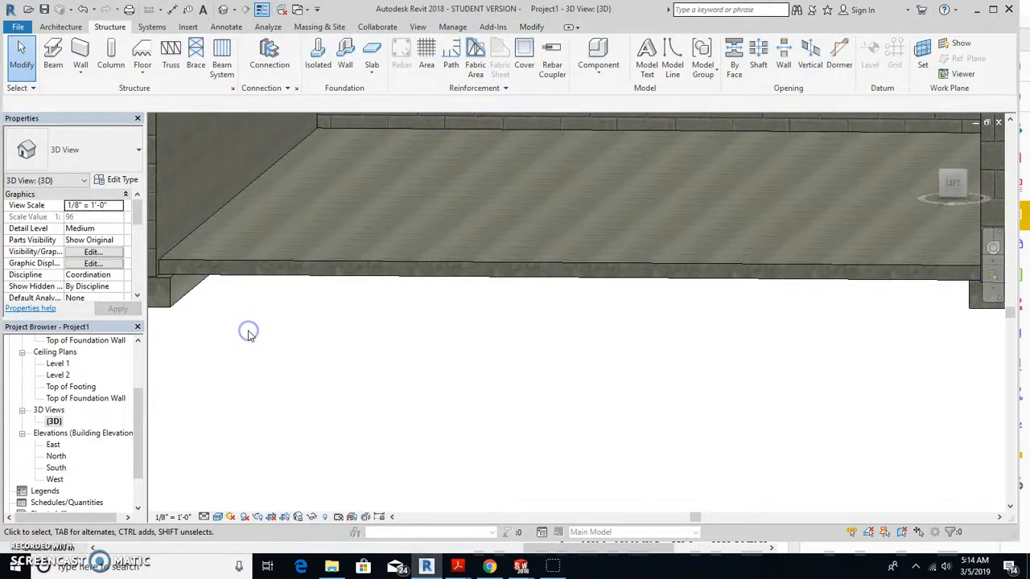
# Check the raised slab against the footings, then reveal hidden elements and unhide the end masonry foundation wall in the 3D view
pyautogui.click(205, 273)
pyautogui.moveTo(182, 260); pyautogui.dragTo(312, 389, button='middle')
pyautogui.scroll(-2, 520, 373)
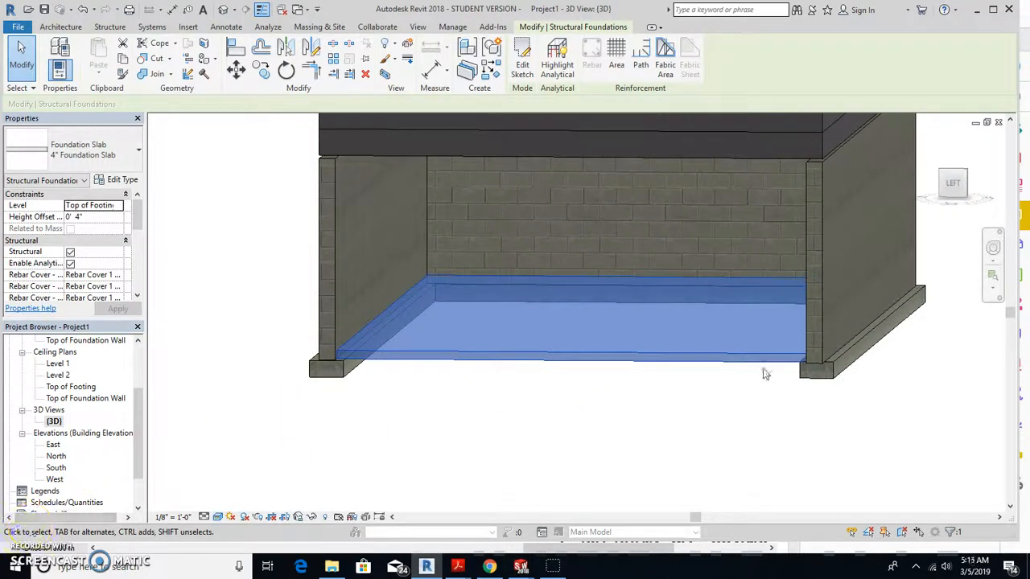
pyautogui.click(326, 518)
pyautogui.click(464, 308)
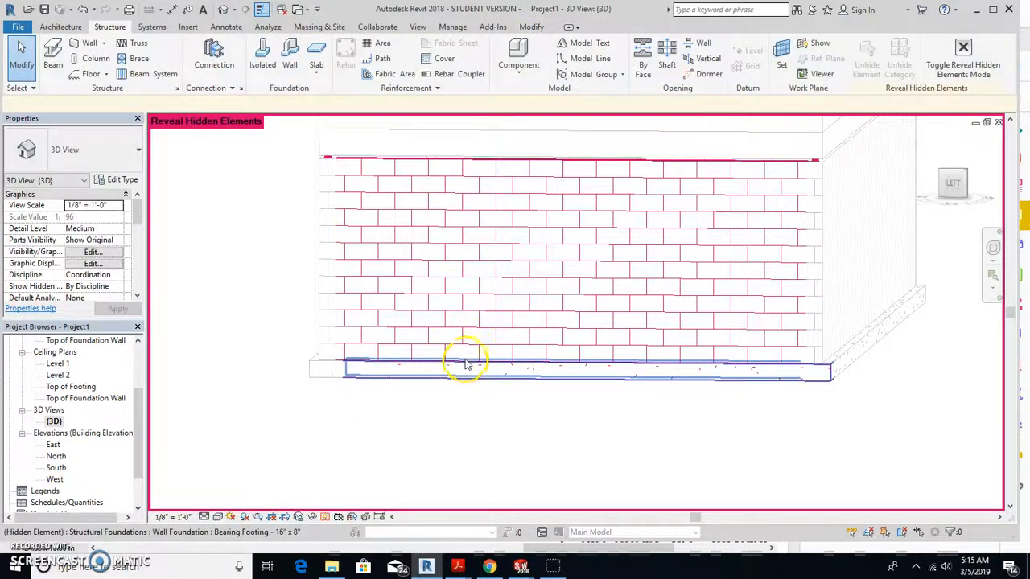
pyautogui.rightClick(467, 345)
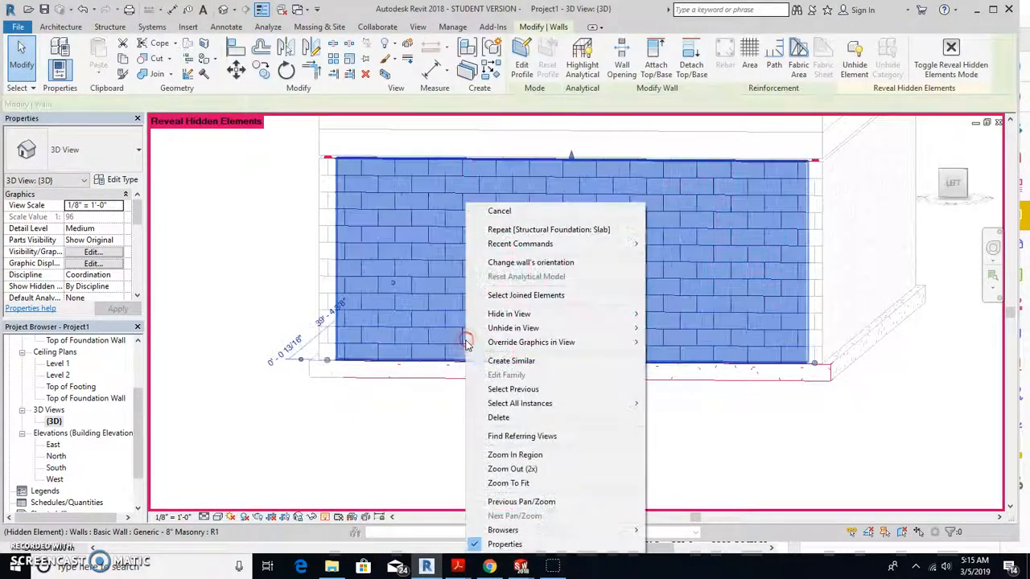
pyautogui.moveTo(635, 328)
pyautogui.click(714, 330)
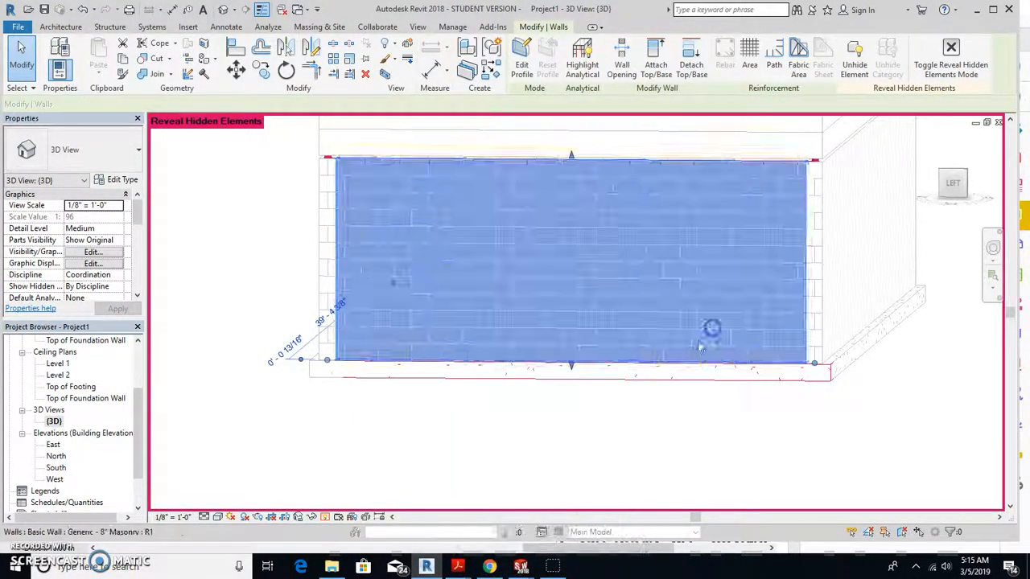
pyautogui.click(672, 383)
pyautogui.click(323, 516)
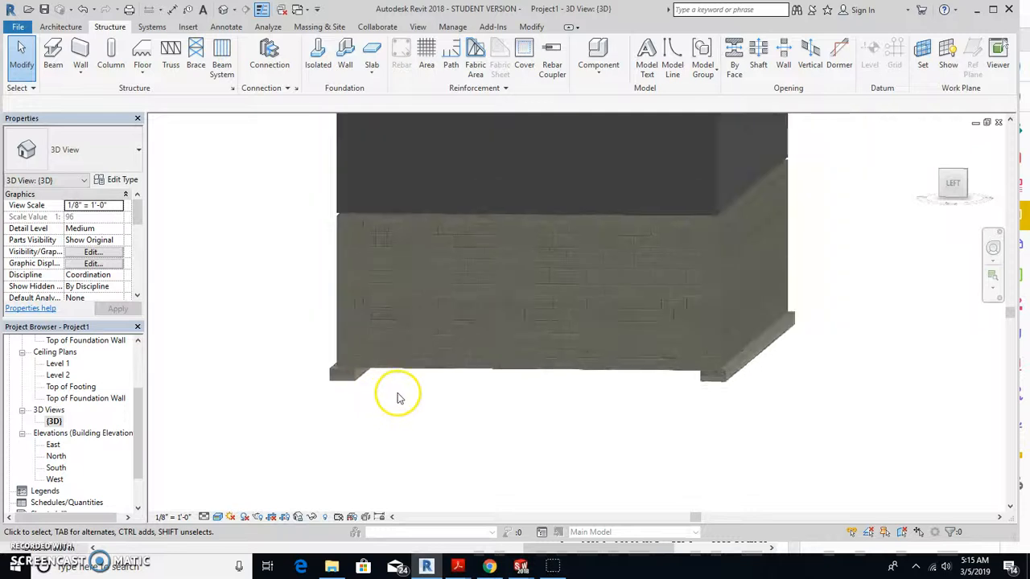
# Reveal hidden elements, unhide the 16" x 8" bearing footing along the building's short end, and leave the reveal mode
pyautogui.click(325, 517)
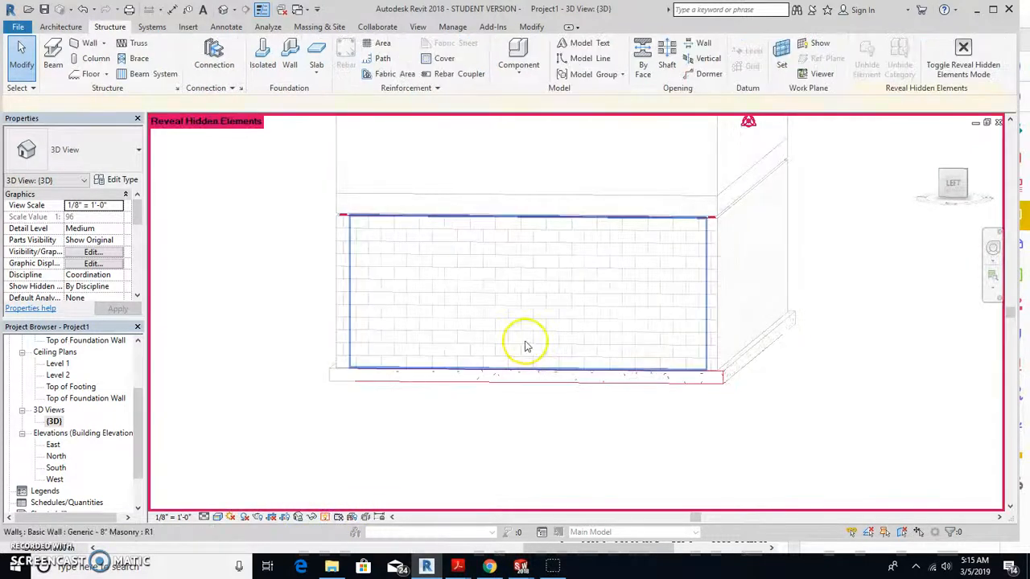
pyautogui.click(504, 382)
pyautogui.rightClick(505, 385)
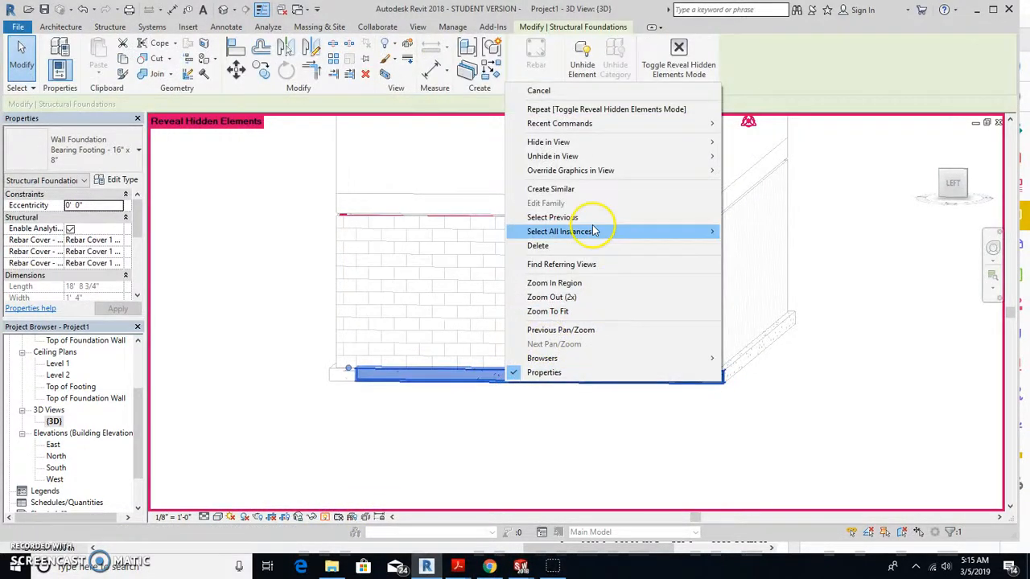
pyautogui.moveTo(593, 157)
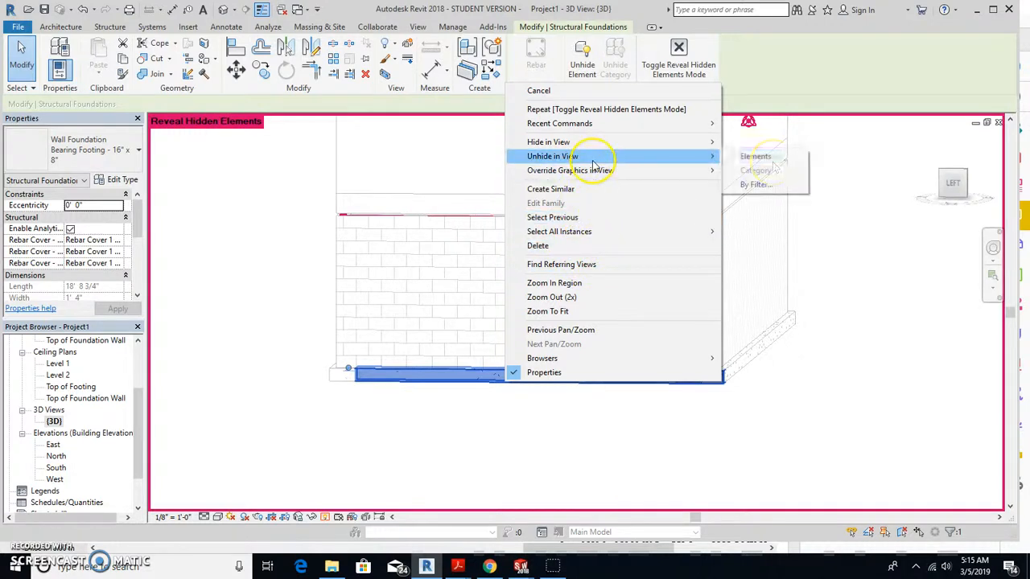
pyautogui.click(771, 160)
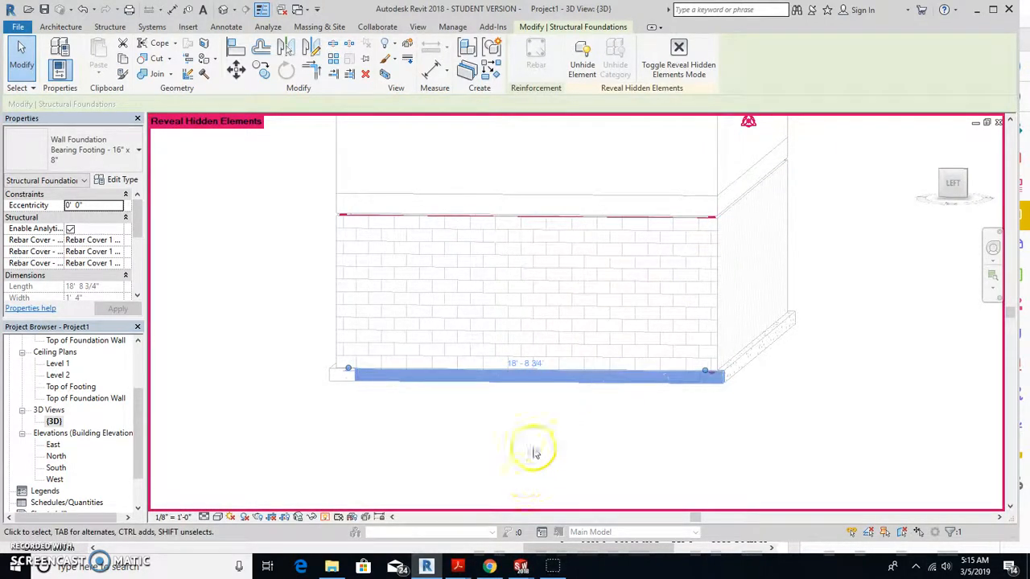
pyautogui.click(330, 519)
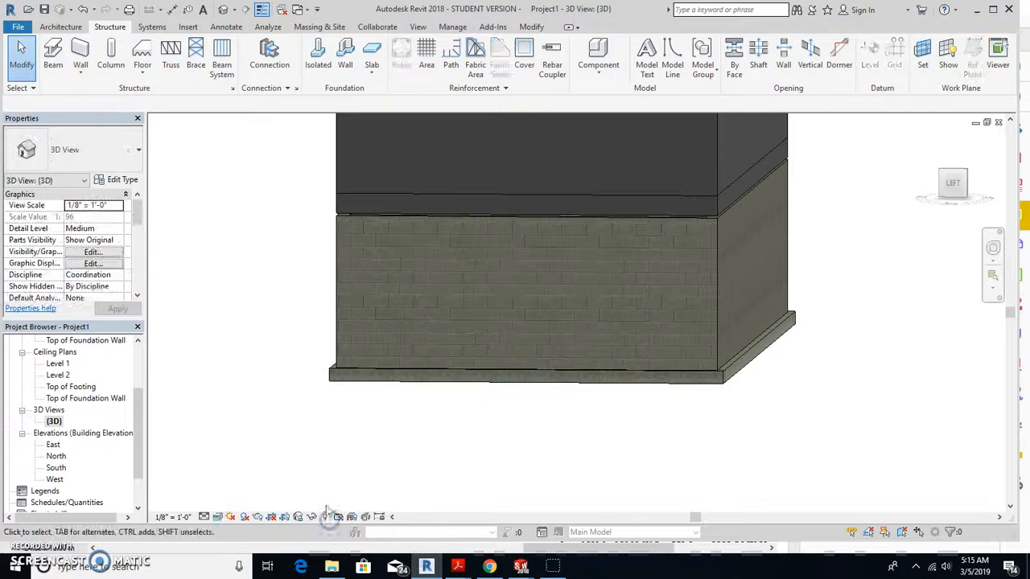
pyautogui.moveTo(608, 400); pyautogui.dragTo(599, 416, button='middle')
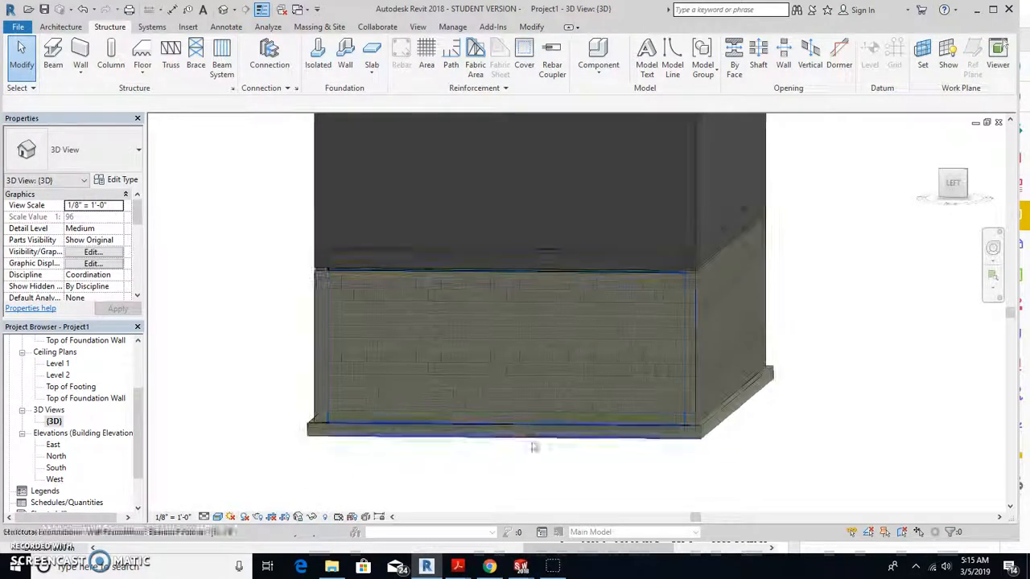
# Open the East elevation and draw a vertical building section near the building's middle, from above Level 2 to below the footing
pyautogui.doubleClick(53, 444)
pyautogui.scroll(-3, 531, 325)
pyautogui.scroll(5, 533, 324)
pyautogui.moveTo(539, 309); pyautogui.dragTo(502, 390, button='middle')
pyautogui.scroll(-1, 442, 358)
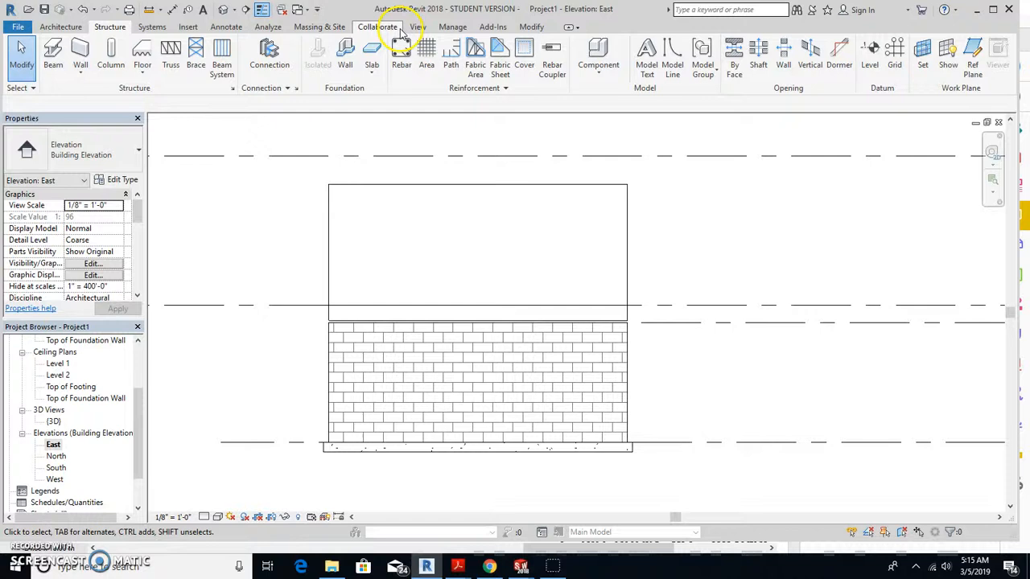
pyautogui.click(425, 28)
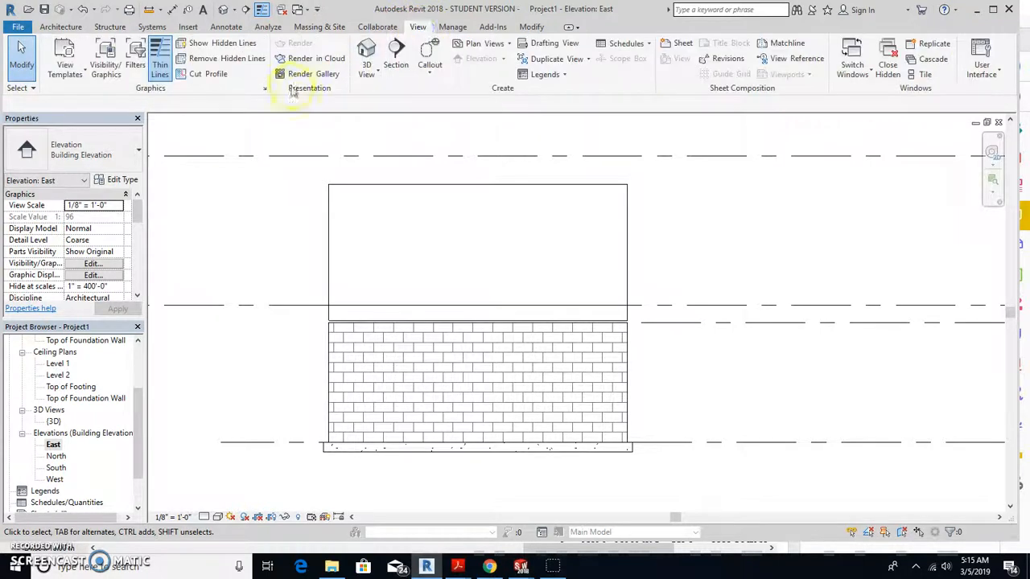
pyautogui.click(398, 64)
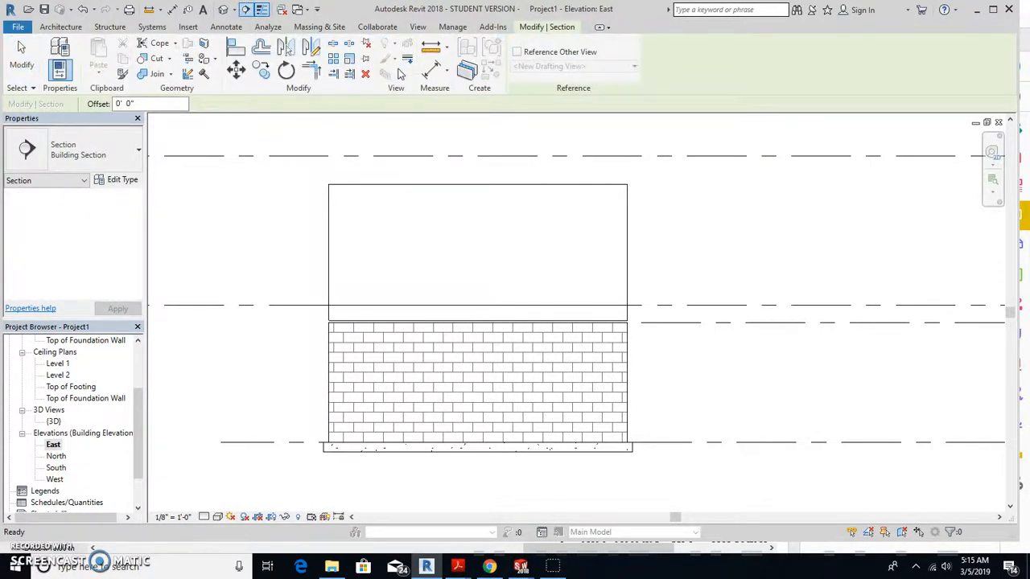
pyautogui.click(466, 141)
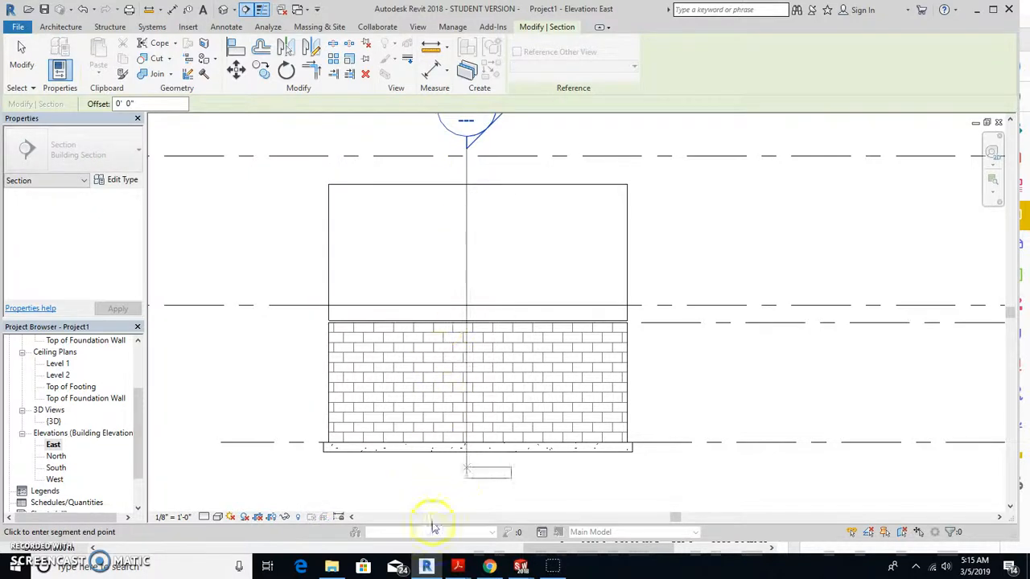
pyautogui.click(467, 491)
pyautogui.press('Escape')
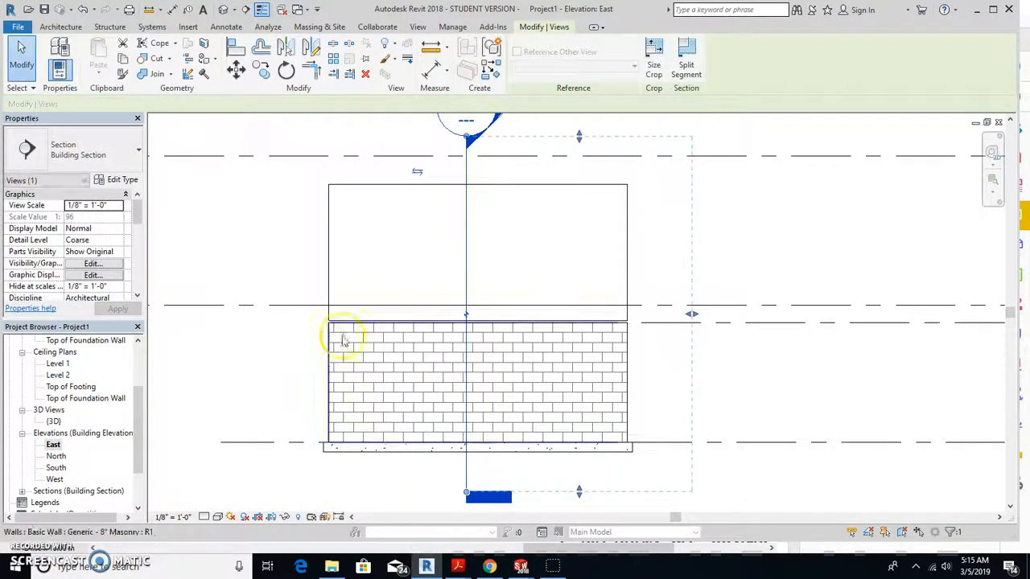
pyautogui.scroll(-2, 344, 341)
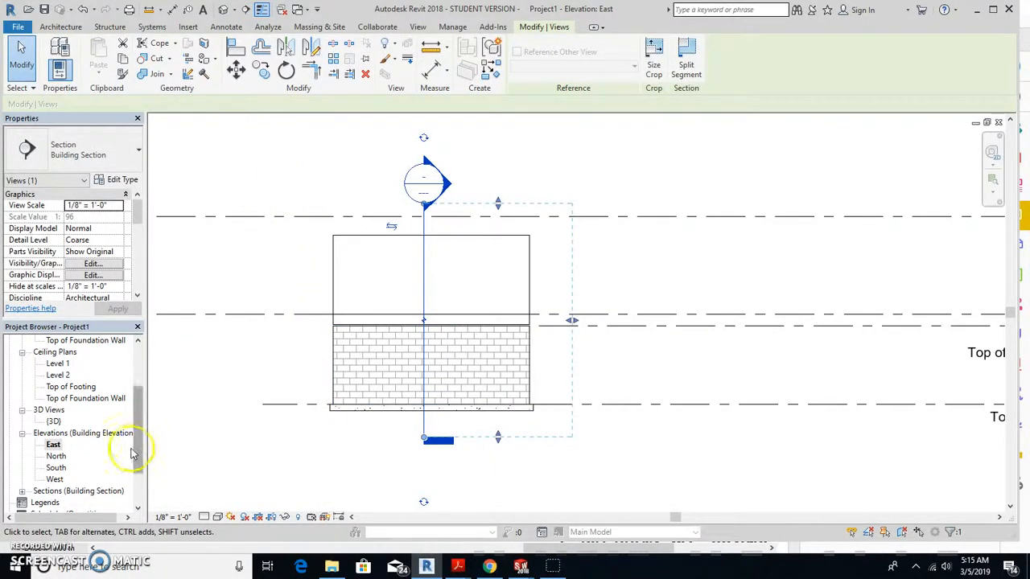
# Open the new building section and narrow its crop region to a short strip around the left-end foundation wall
pyautogui.click(51, 491)
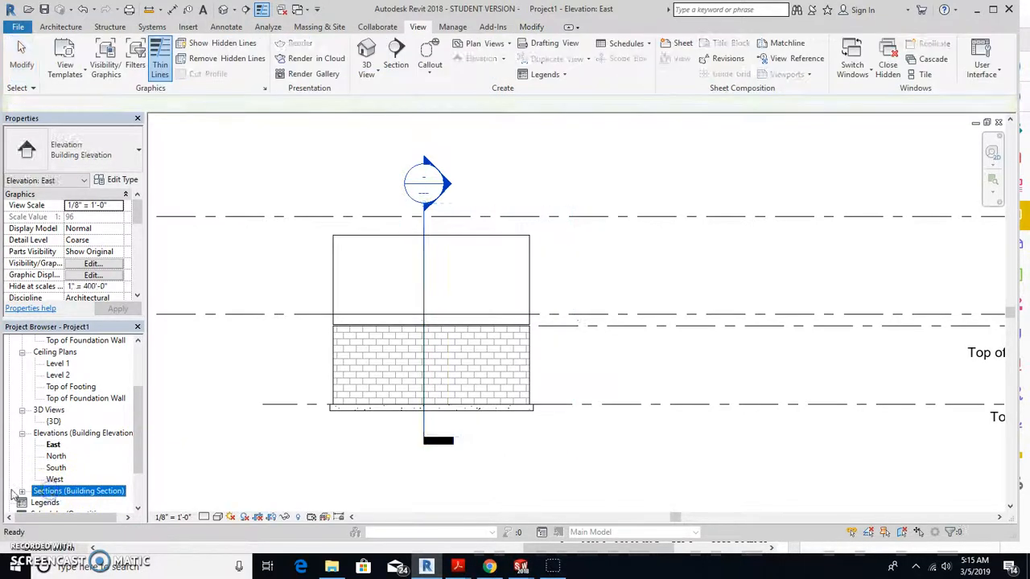
pyautogui.doubleClick(61, 502)
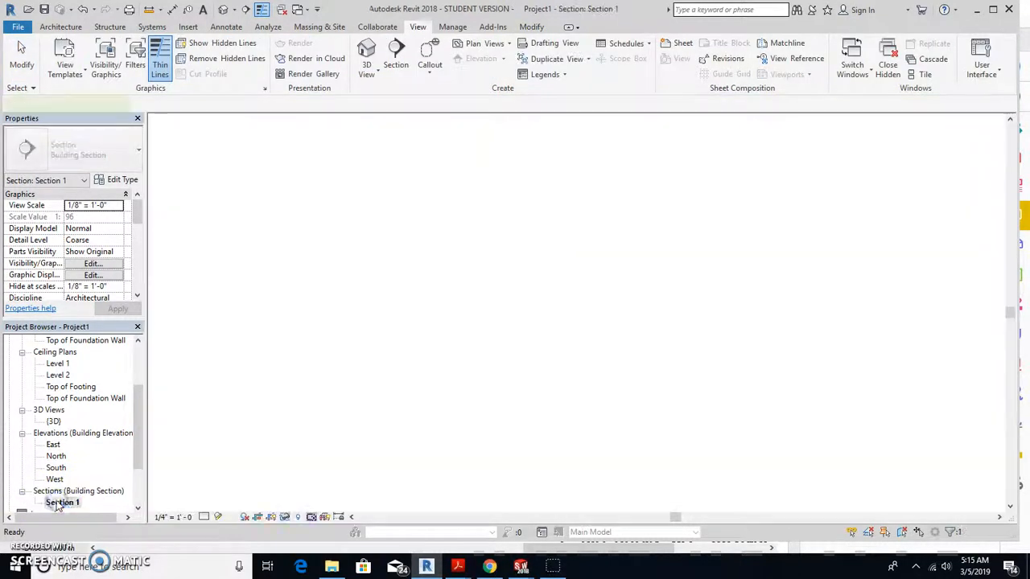
pyautogui.scroll(-2, 229, 358)
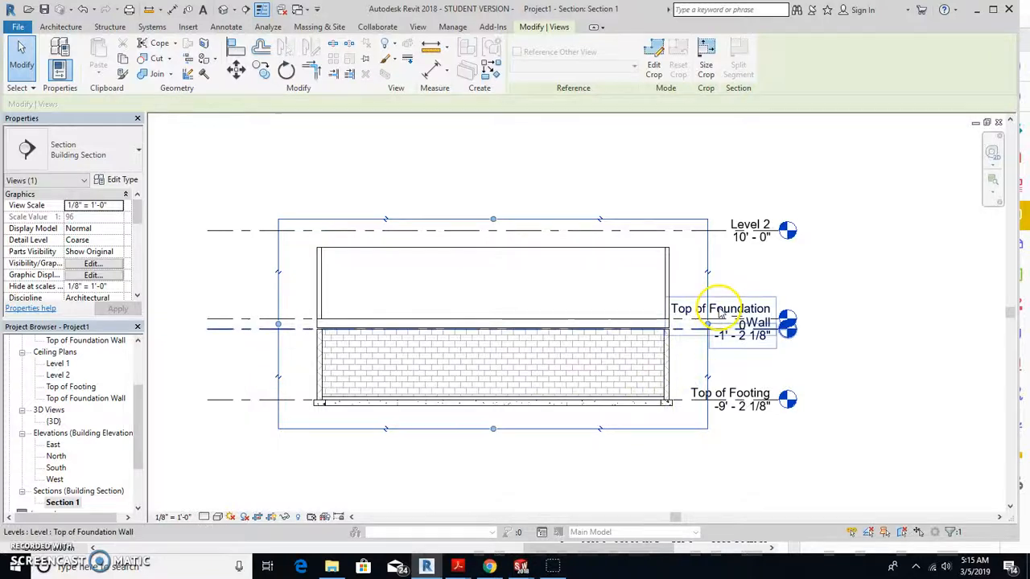
pyautogui.moveTo(708, 325); pyautogui.dragTo(356, 324)
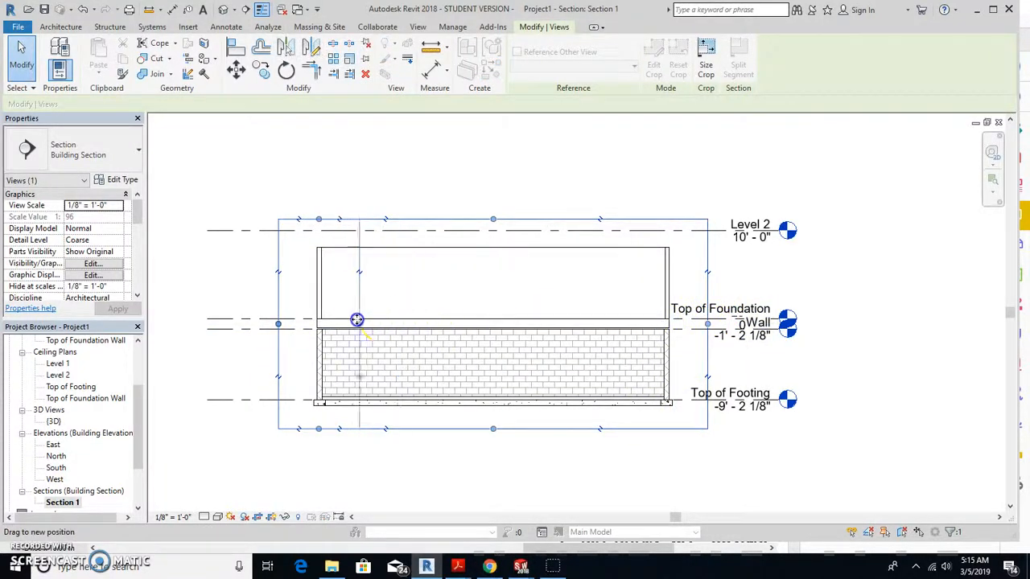
# Examine the cropped section where the floor system meets the masonry foundation wall and where the wall meets the slab and bearing footing
pyautogui.scroll(5, 265, 362)
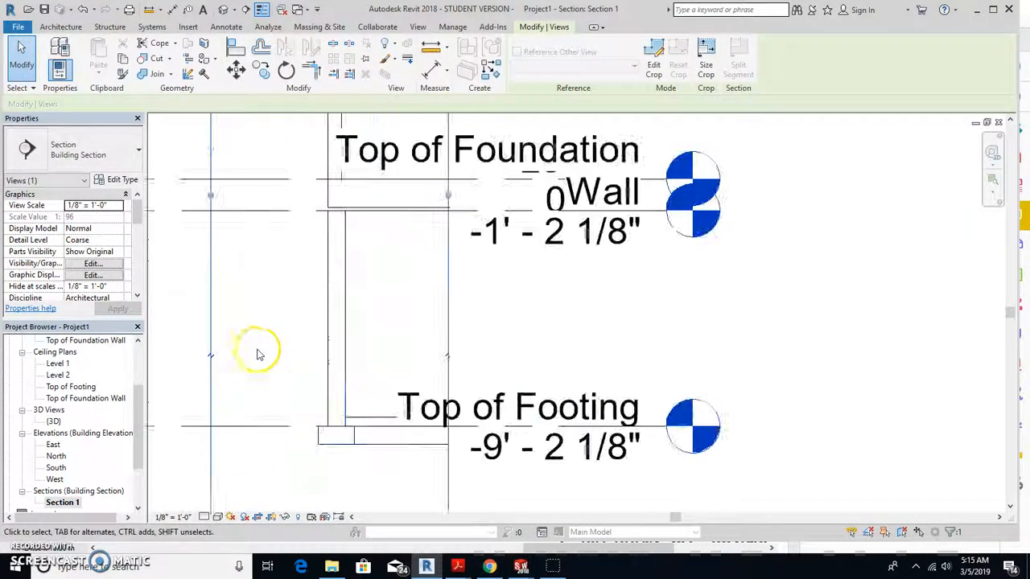
pyautogui.moveTo(295, 246); pyautogui.dragTo(259, 283)
pyautogui.scroll(2, 386, 375)
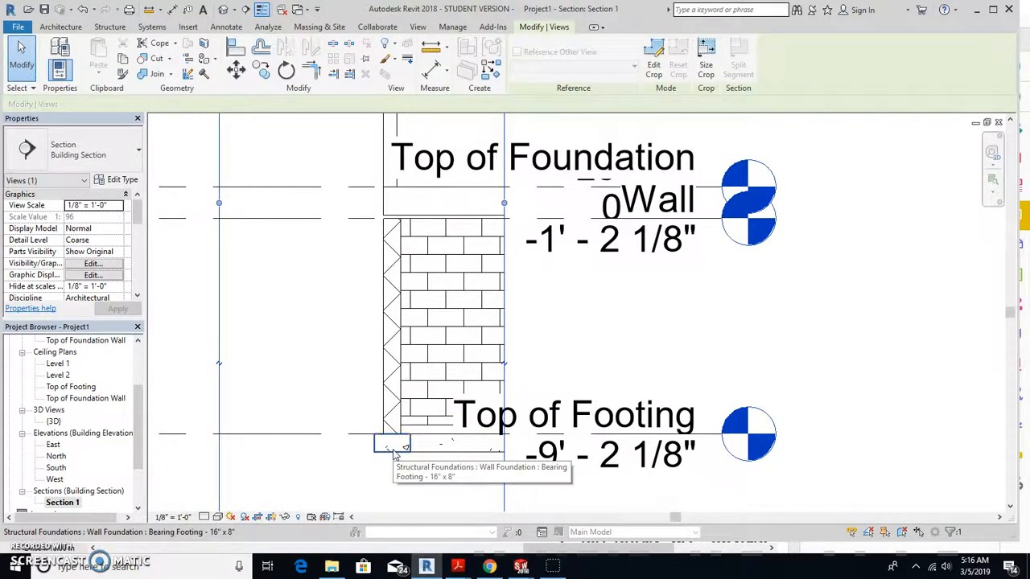
pyautogui.click(406, 424)
pyautogui.press('Delete')
pyautogui.scroll(-3, 344, 285)
pyautogui.moveTo(320, 266); pyautogui.dragTo(341, 328, button='middle')
pyautogui.scroll(3, 394, 299)
pyautogui.scroll(2, 395, 300)
pyautogui.hotkey('ctrl', 'z')
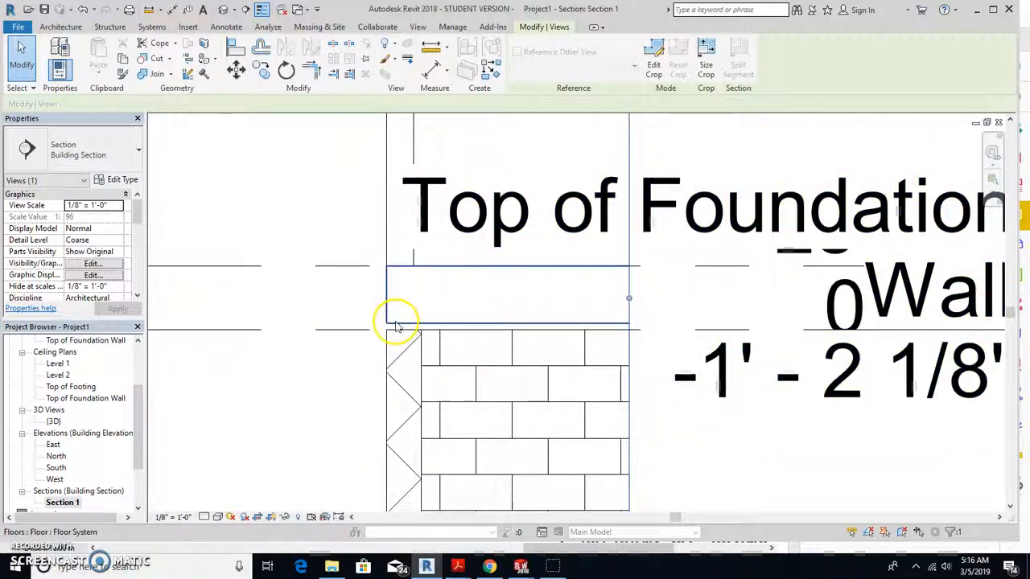
pyautogui.scroll(-3, 399, 310)
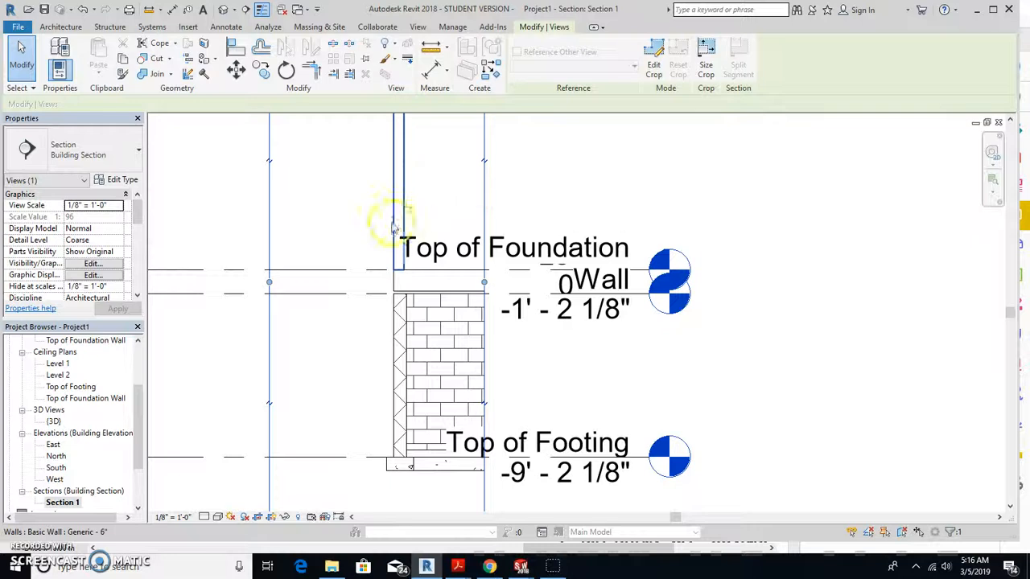
pyautogui.scroll(2, 395, 314)
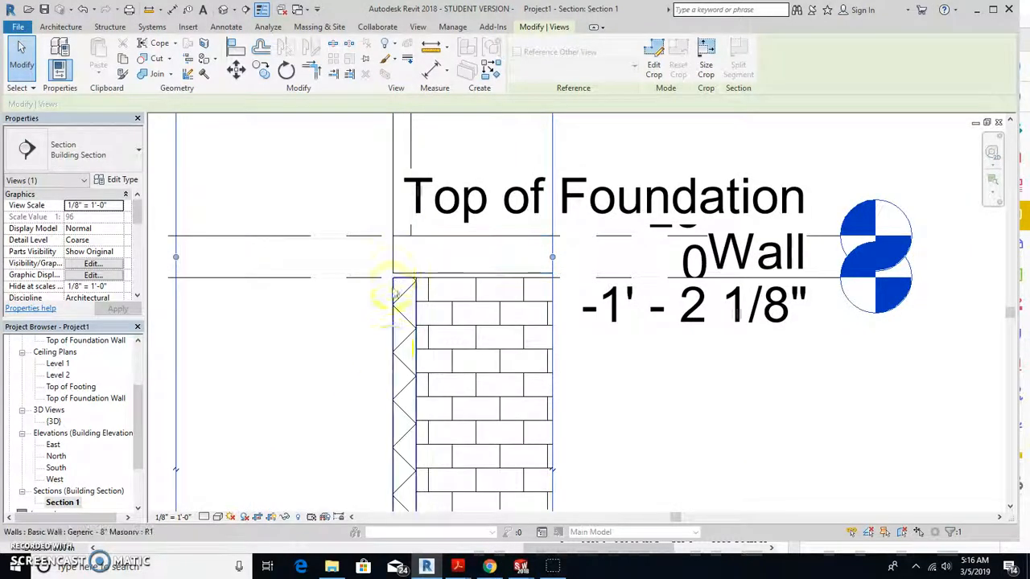
pyautogui.scroll(-2, 389, 442)
pyautogui.moveTo(372, 412); pyautogui.dragTo(314, 280, button='middle')
pyautogui.scroll(2, 311, 325)
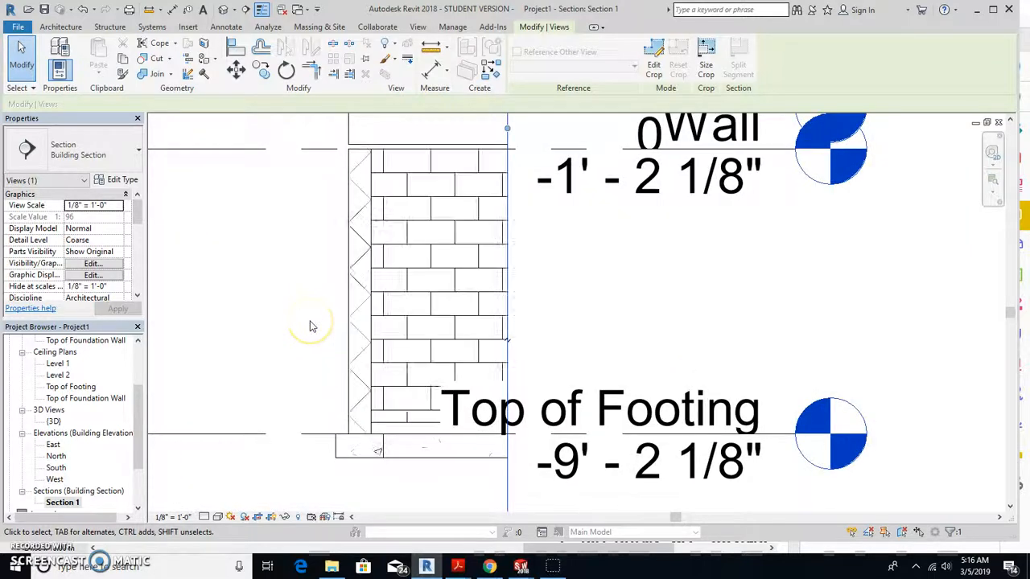